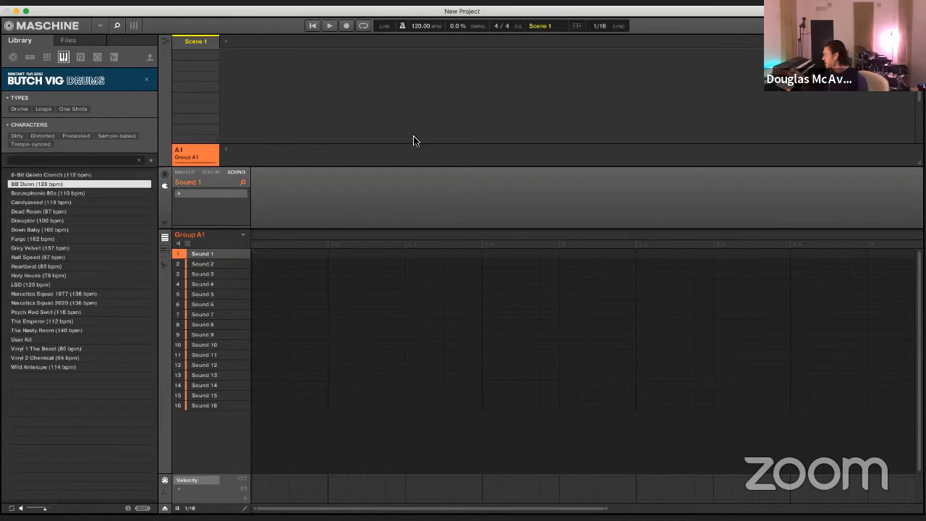
Load the Heartbeat (80 bpm) preset from Butch Vig Drums onto Sound 1 and open its instrument window
{"action": "key", "text": "Down"}
{"action": "key", "text": "Down"}
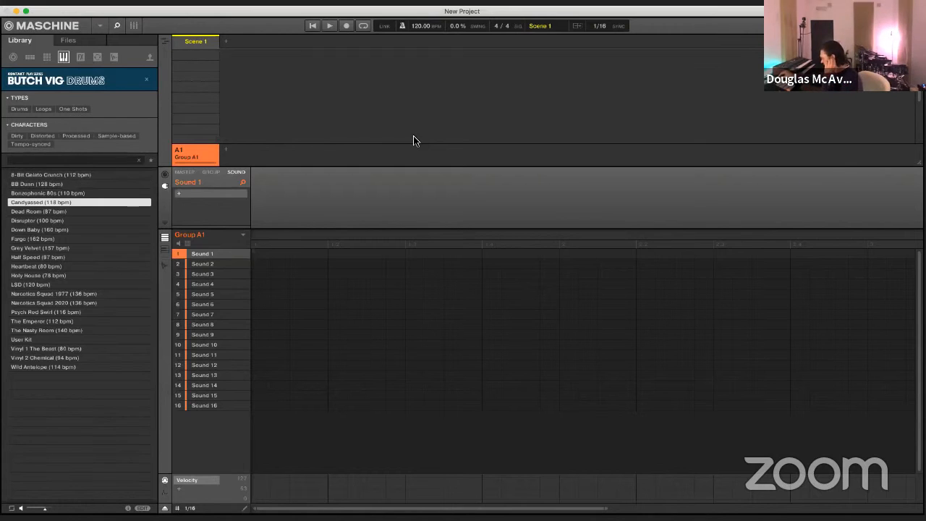
{"action": "key", "text": "Down"}
{"action": "key", "text": "Down"}
{"action": "key", "text": "Down"}
{"action": "key", "text": "Down"}
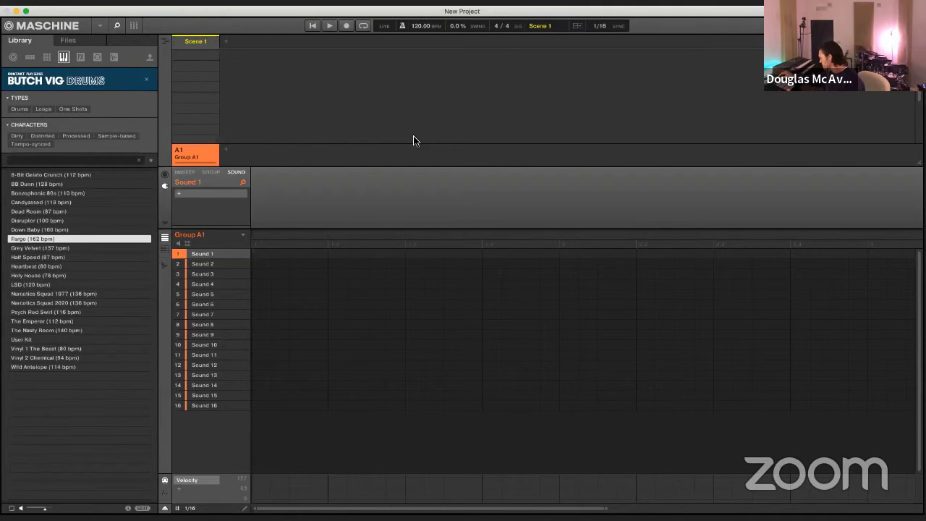
{"action": "key", "text": "Down"}
{"action": "key", "text": "Down"}
{"action": "key", "text": "Down"}
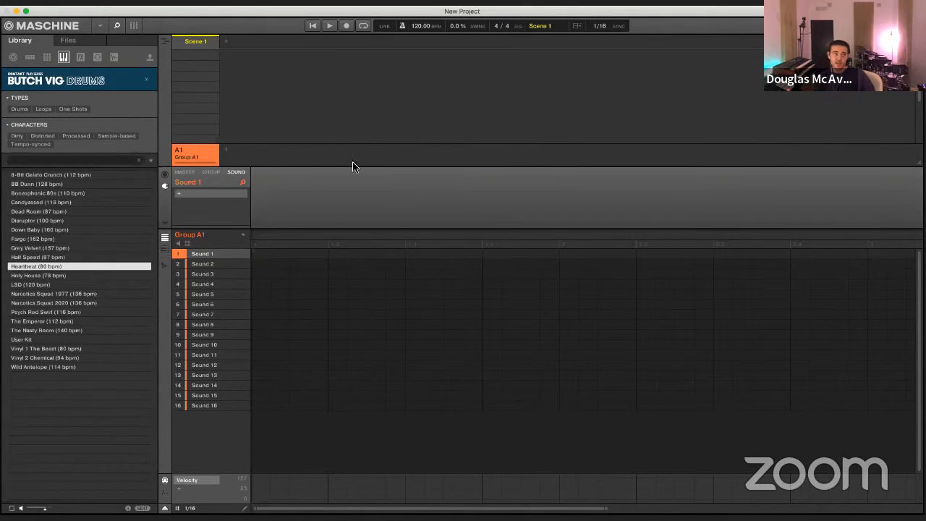
{"action": "key", "text": "Return"}
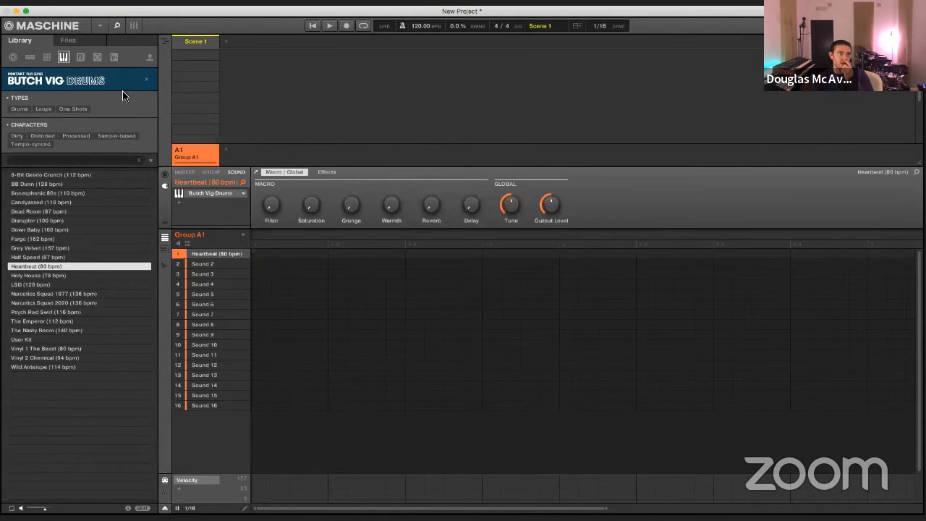
{"action": "left_click", "coordinate": [203, 192]}
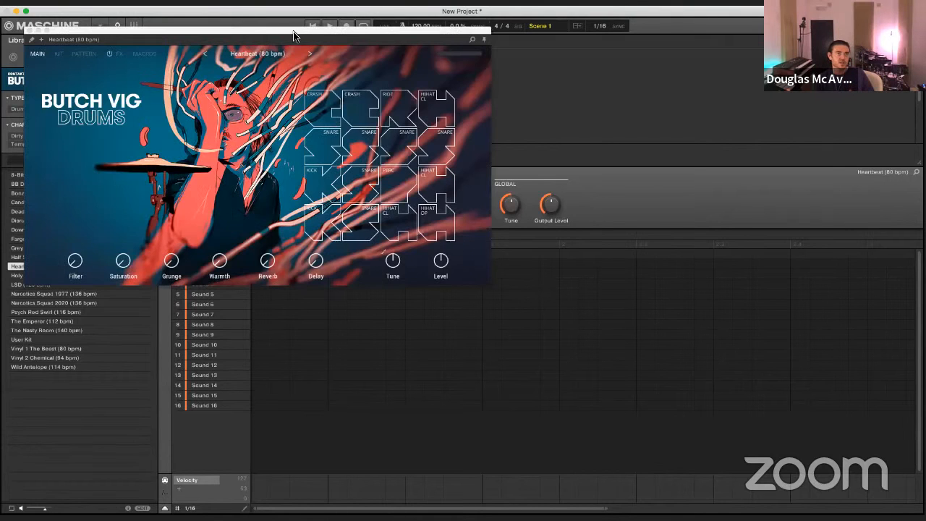
{"action": "left_click_drag", "start_coordinate": [293, 32], "coordinate": [435, 86]}
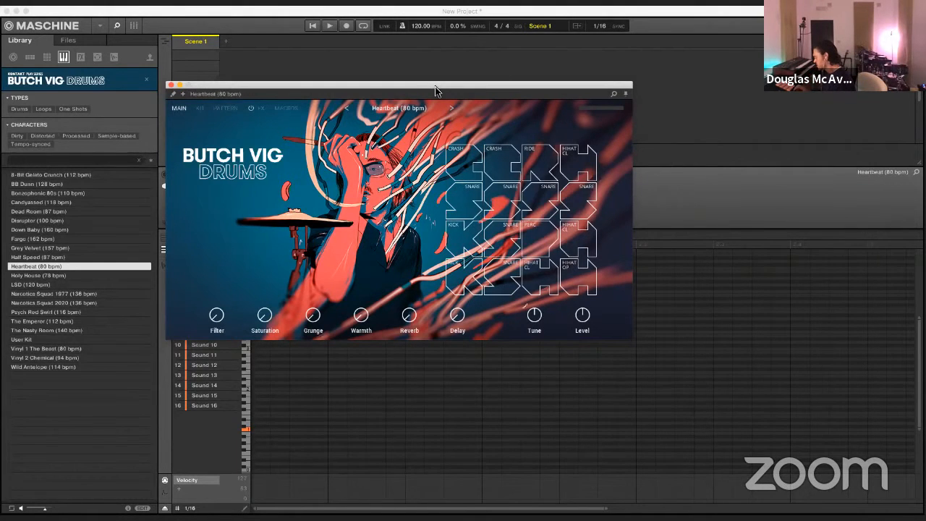
Record a kick and snare beat and shift all its notes so the first kick falls on the pattern's start
{"action": "key", "text": "super+r"}
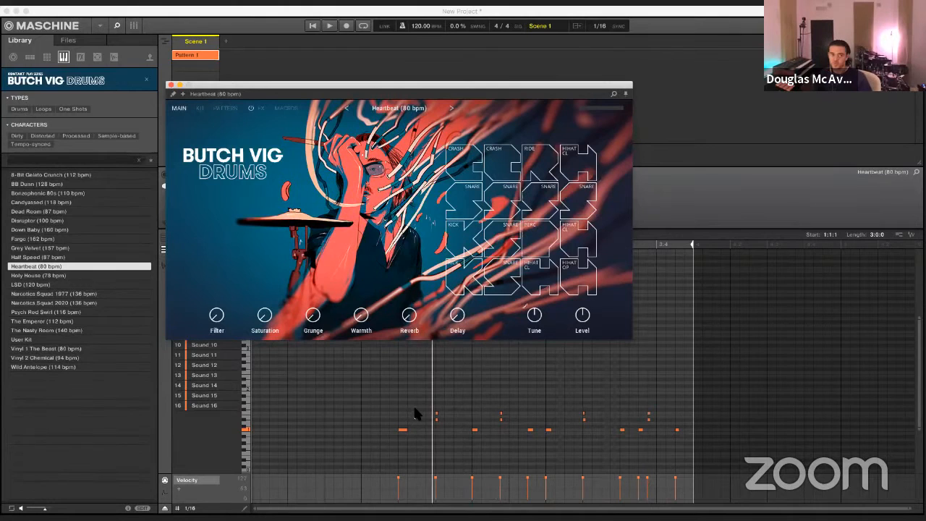
{"action": "left_click_drag", "start_coordinate": [394, 384], "coordinate": [674, 467]}
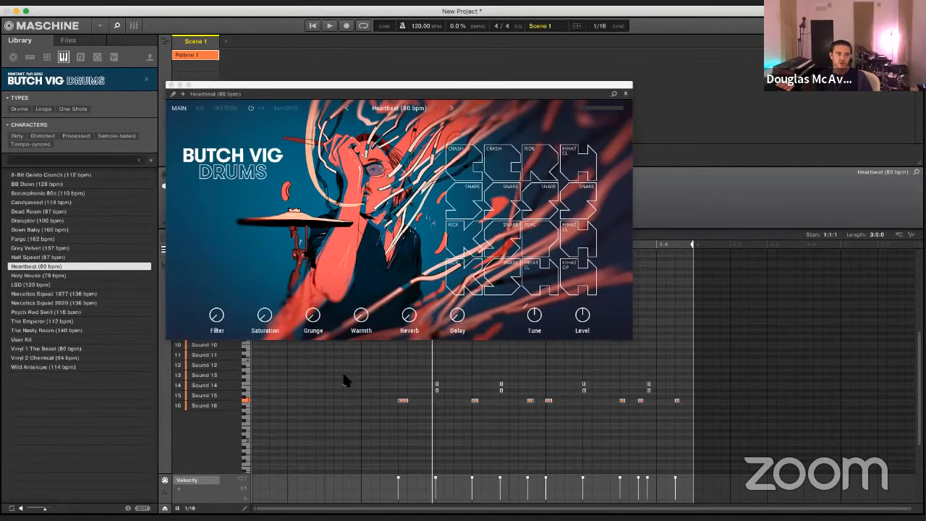
{"action": "left_click_drag", "start_coordinate": [403, 403], "coordinate": [253, 404]}
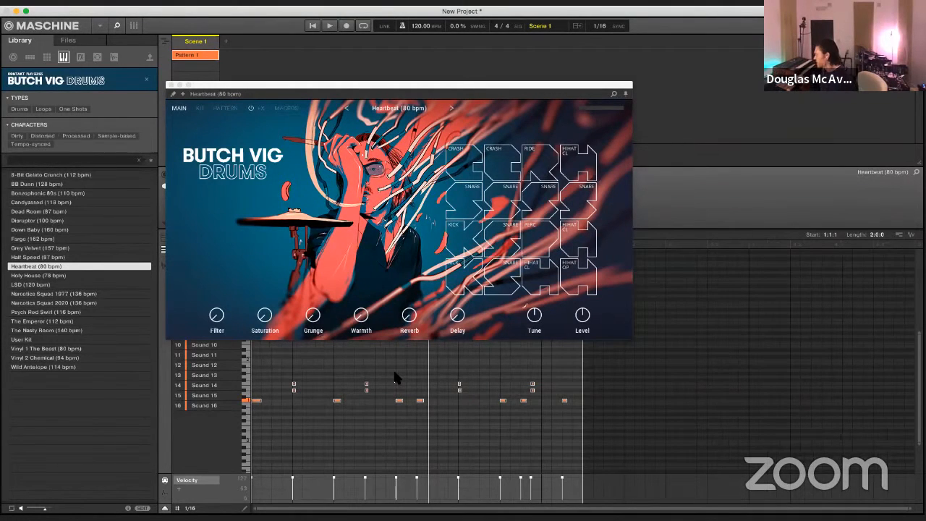
Overdub hi-hats over the beat across four bars during playback, then deselect the notes
{"action": "key", "text": "space"}
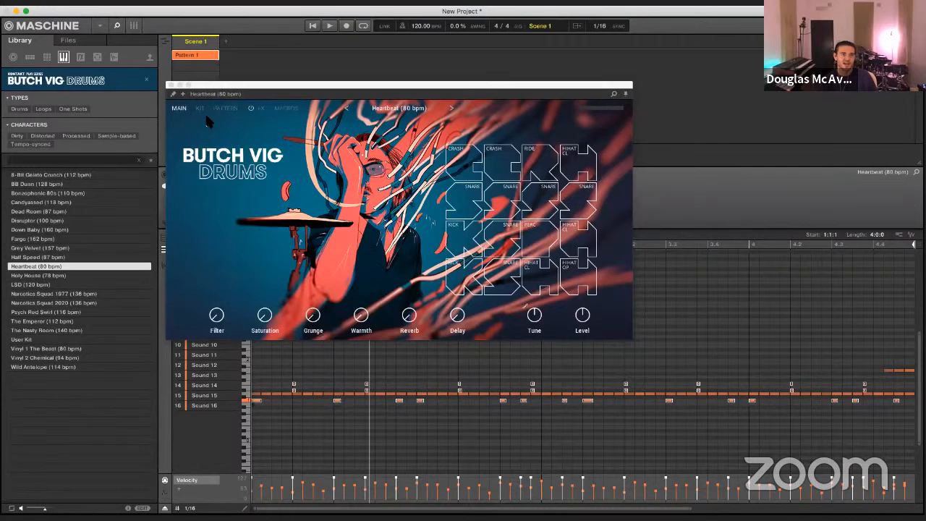
{"action": "left_click_drag", "start_coordinate": [254, 84], "coordinate": [286, 77]}
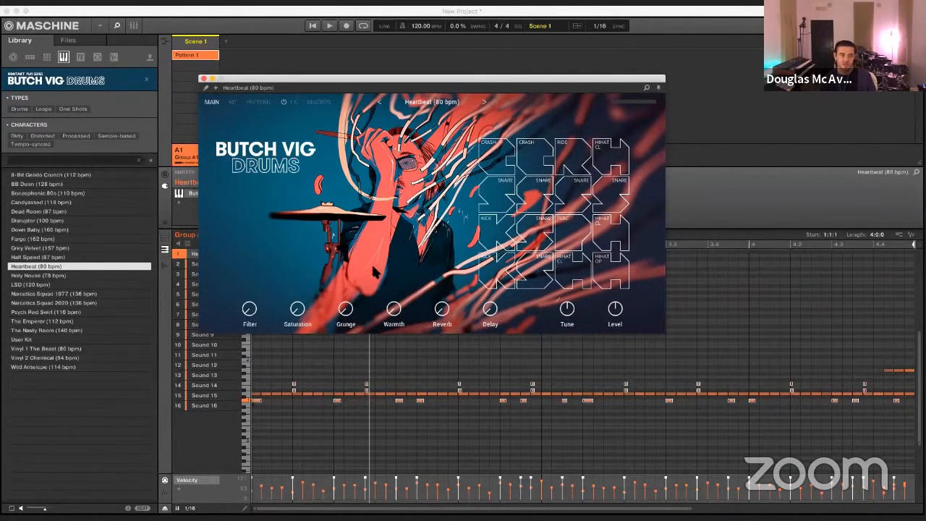
{"action": "left_click", "coordinate": [416, 350]}
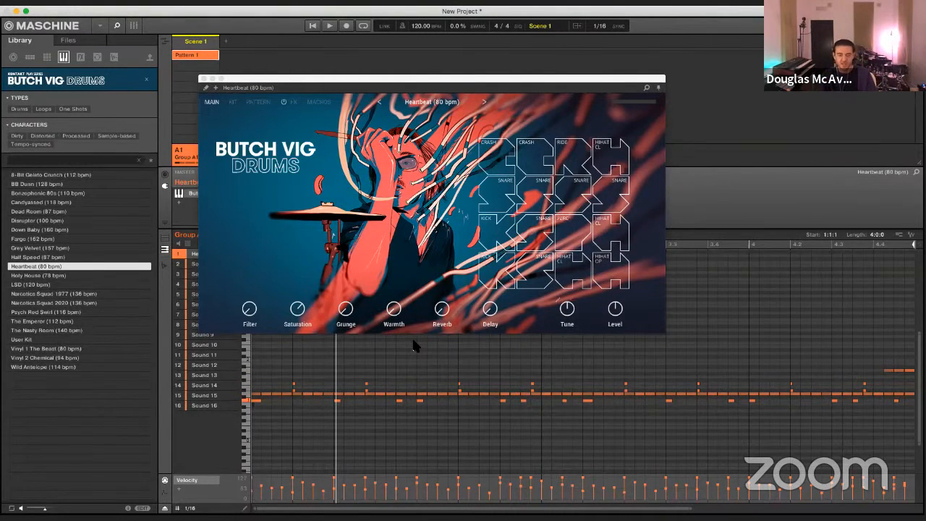
Show the kit's pads and browse the alternative kick samples for the HB Thump 2 pad
{"action": "left_click", "coordinate": [232, 102]}
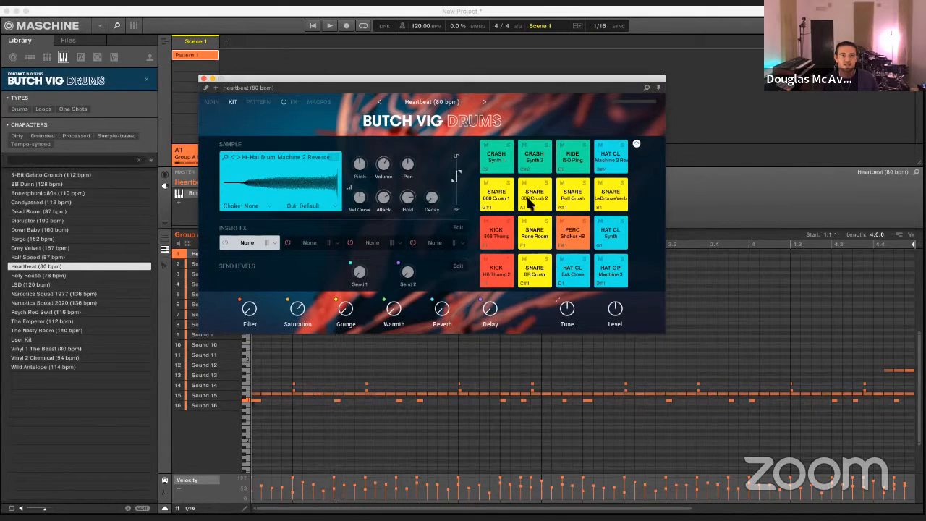
{"action": "left_click", "coordinate": [495, 272]}
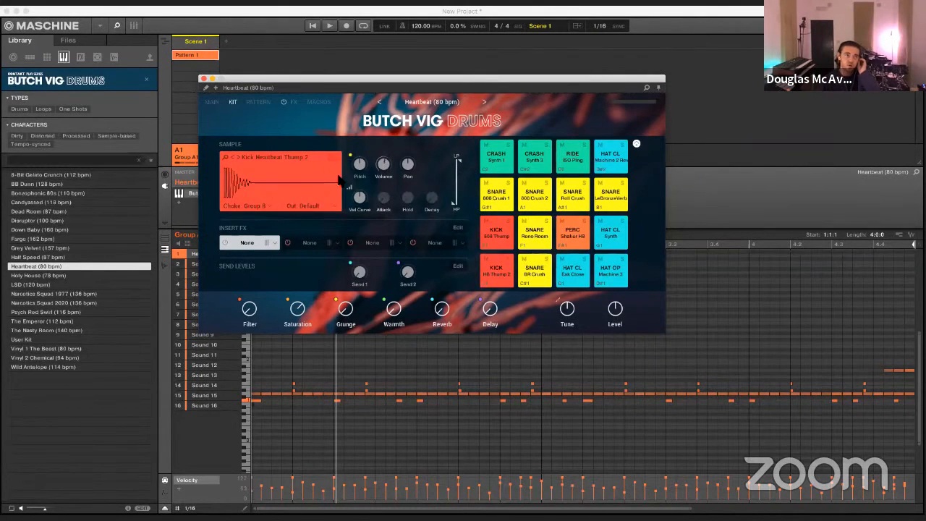
{"action": "left_click", "coordinate": [279, 163]}
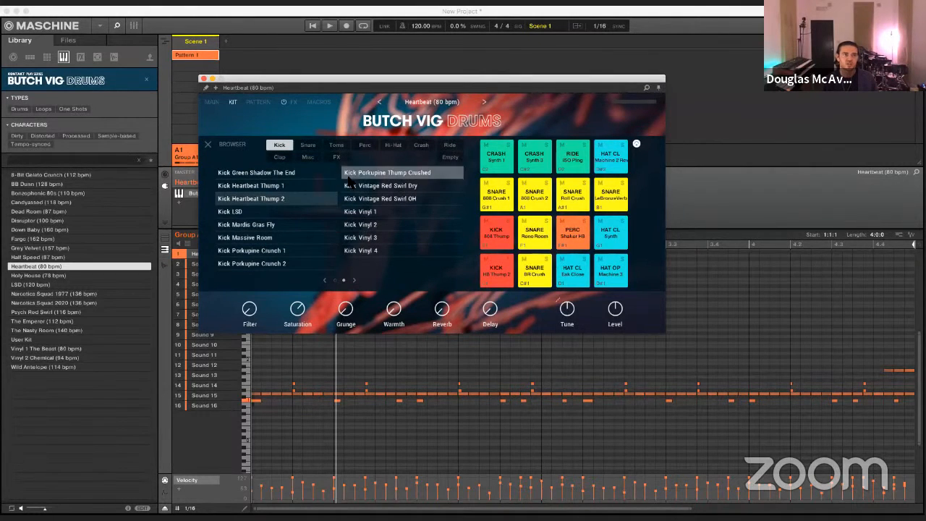
{"action": "left_click", "coordinate": [208, 145]}
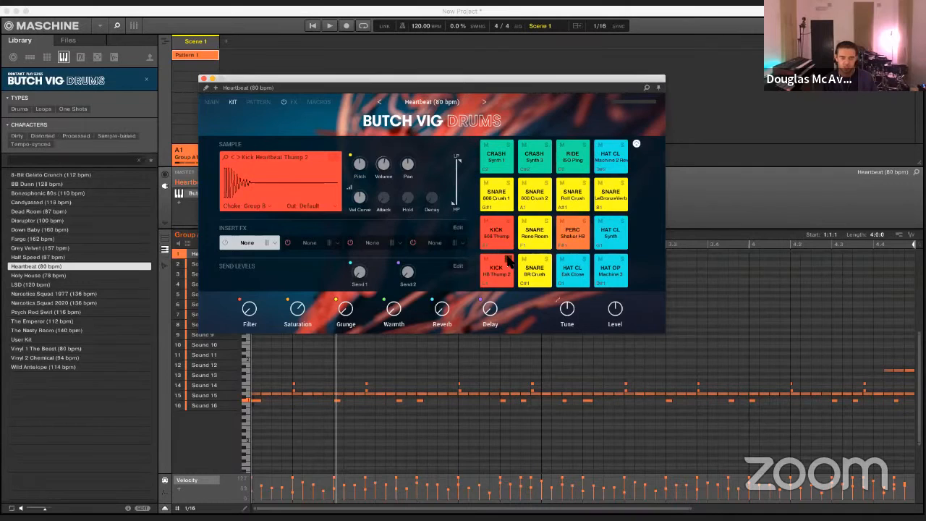
Solo the HB Thump 2 kick and audition it with its Pitch control while the pattern plays
{"action": "left_click", "coordinate": [440, 372]}
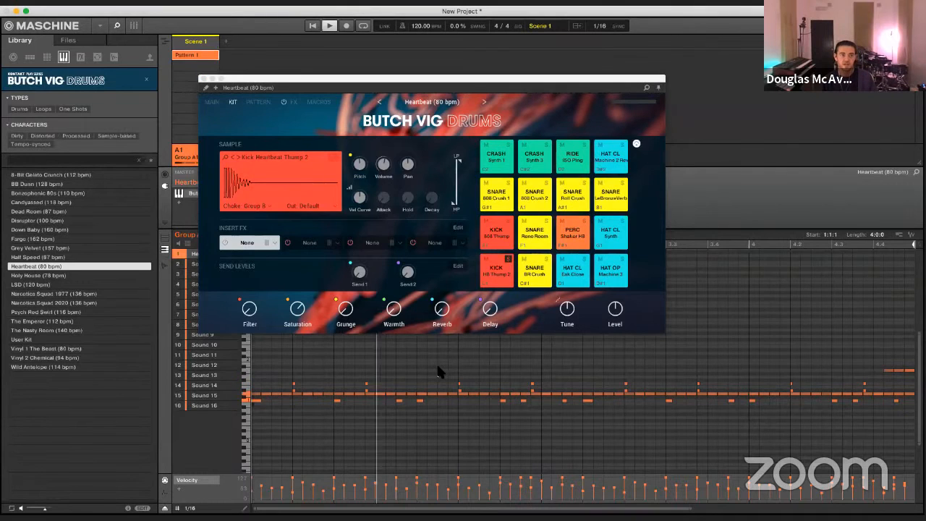
{"action": "key", "text": "space"}
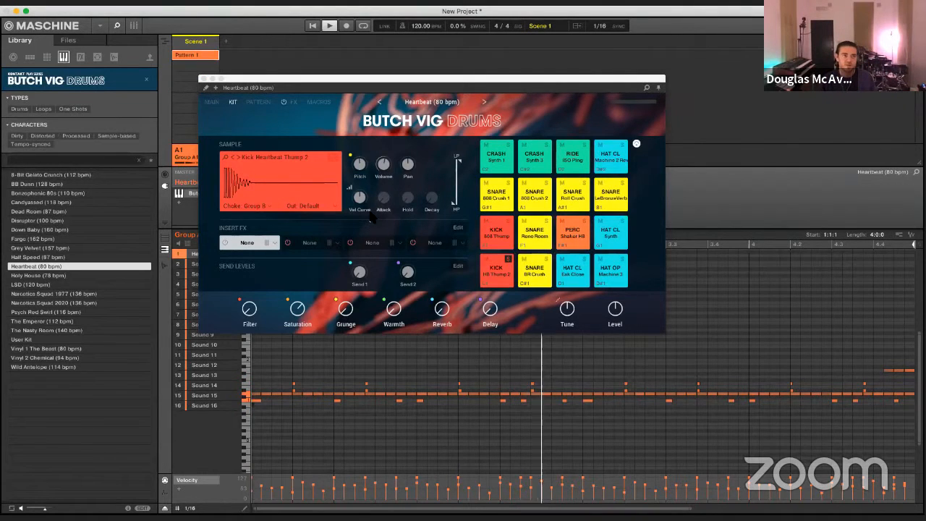
{"action": "left_click", "coordinate": [358, 171]}
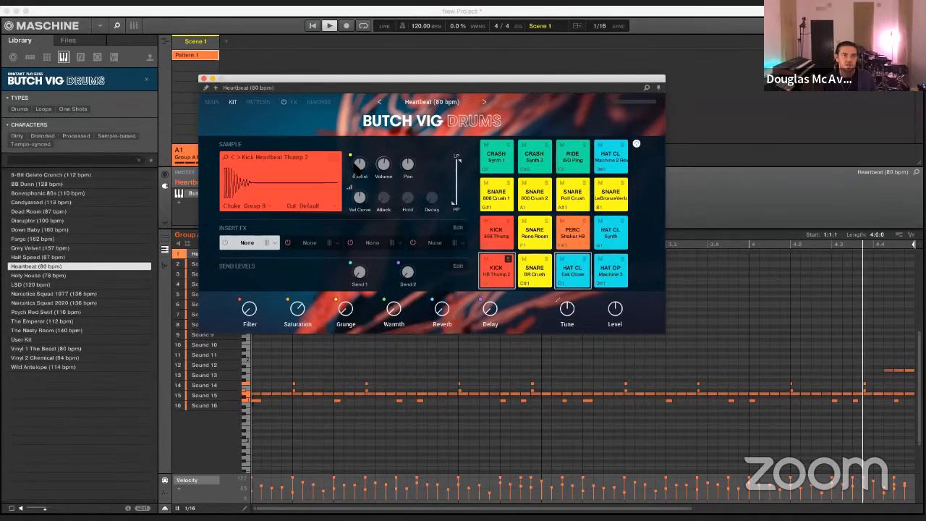
{"action": "left_click", "coordinate": [469, 360]}
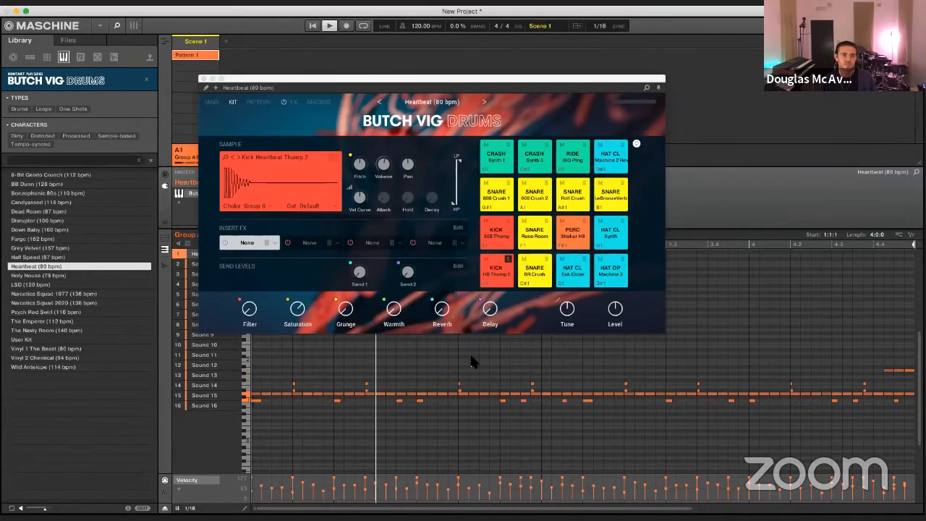
Examine the effects available for the kick's first insert slot, such as Limiter and Tape Saturation
{"action": "left_click", "coordinate": [273, 243]}
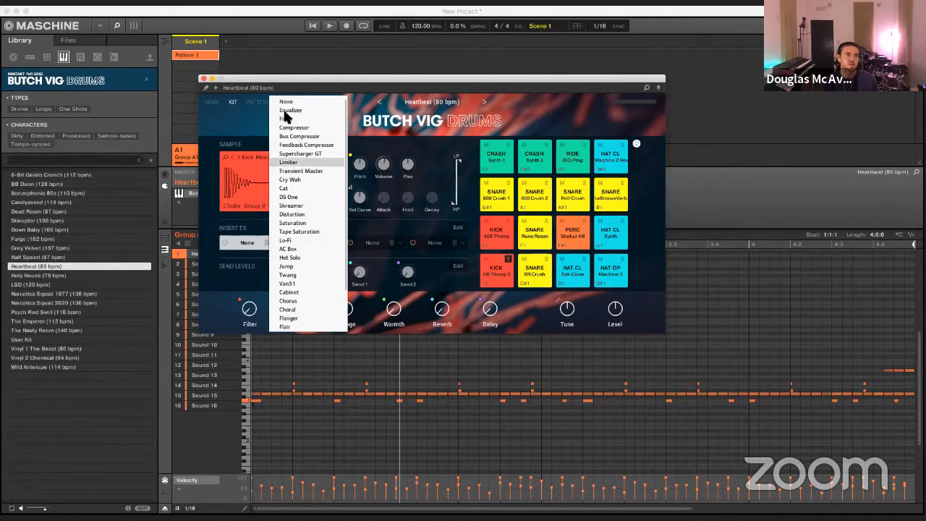
{"action": "scroll", "coordinate": [301, 189], "scroll_direction": "down", "scroll_amount": 2}
{"action": "scroll", "coordinate": [302, 190], "scroll_direction": "up", "scroll_amount": 2}
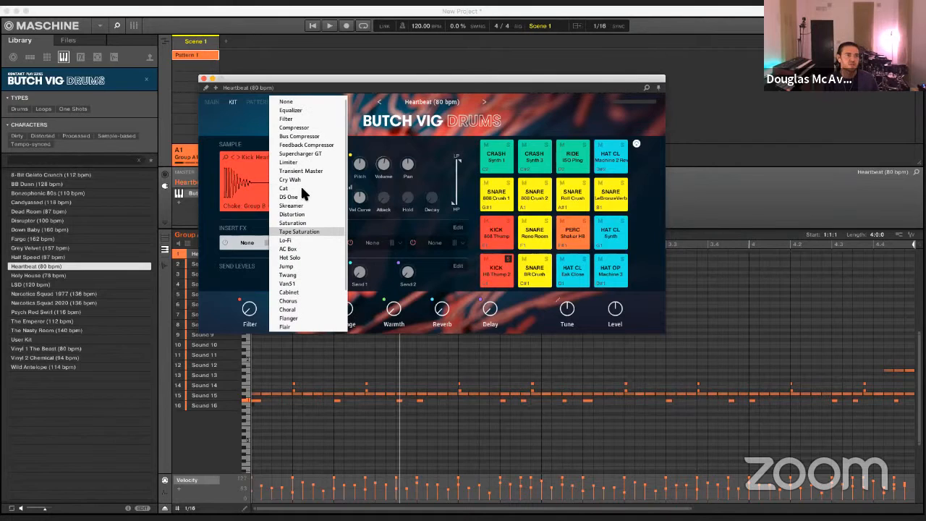
{"action": "scroll", "coordinate": [302, 189], "scroll_direction": "down", "scroll_amount": 2}
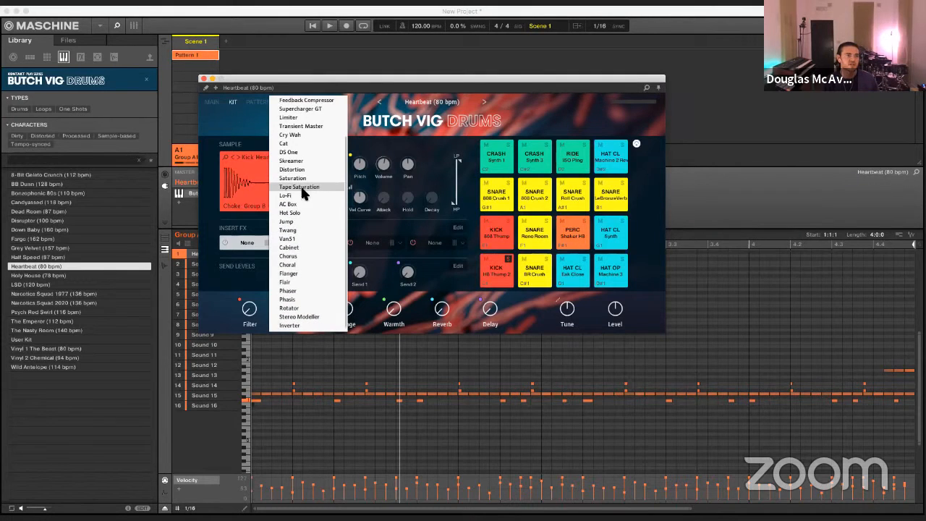
{"action": "scroll", "coordinate": [301, 190], "scroll_direction": "up", "scroll_amount": 2}
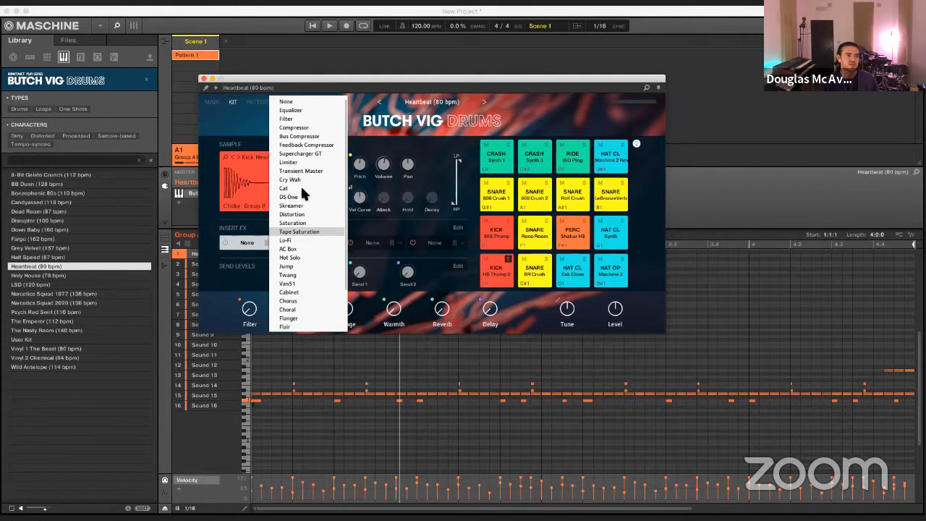
{"action": "left_click", "coordinate": [375, 232]}
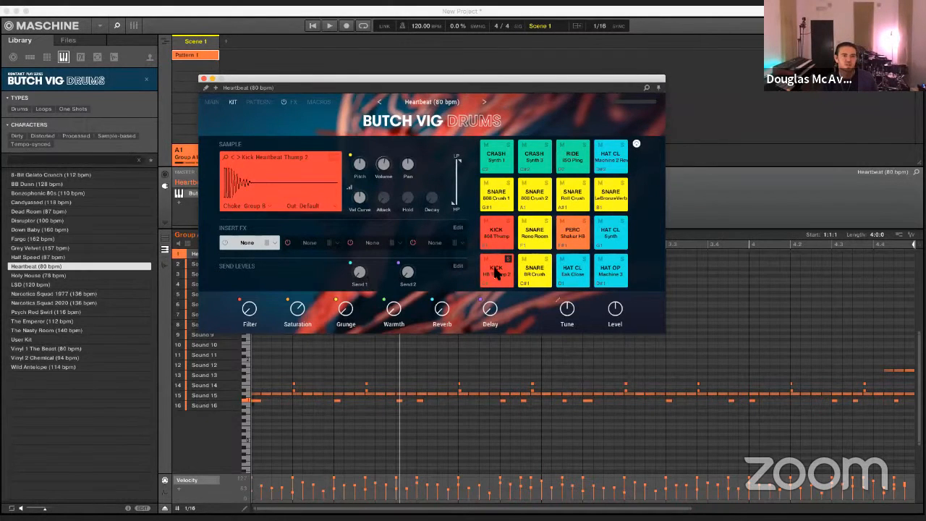
Select the Machine 3 open hi-hat pad and try its Send 1 level during playback with the kick unsoloed
{"action": "left_click", "coordinate": [608, 277]}
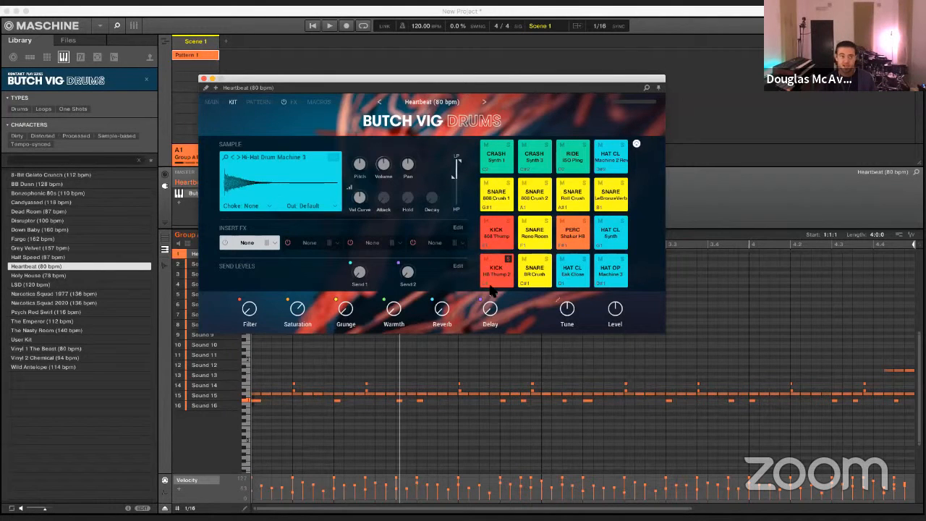
{"action": "left_click", "coordinate": [360, 374]}
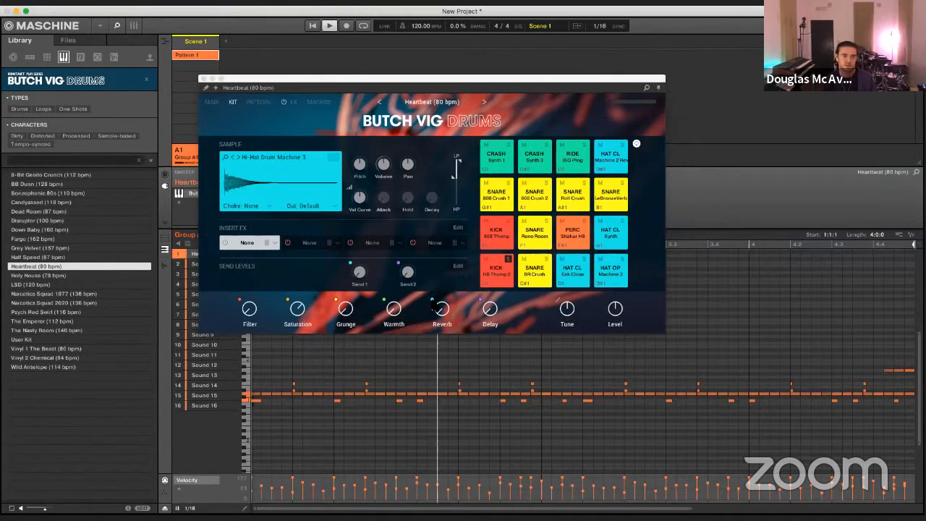
{"action": "left_click", "coordinate": [466, 270]}
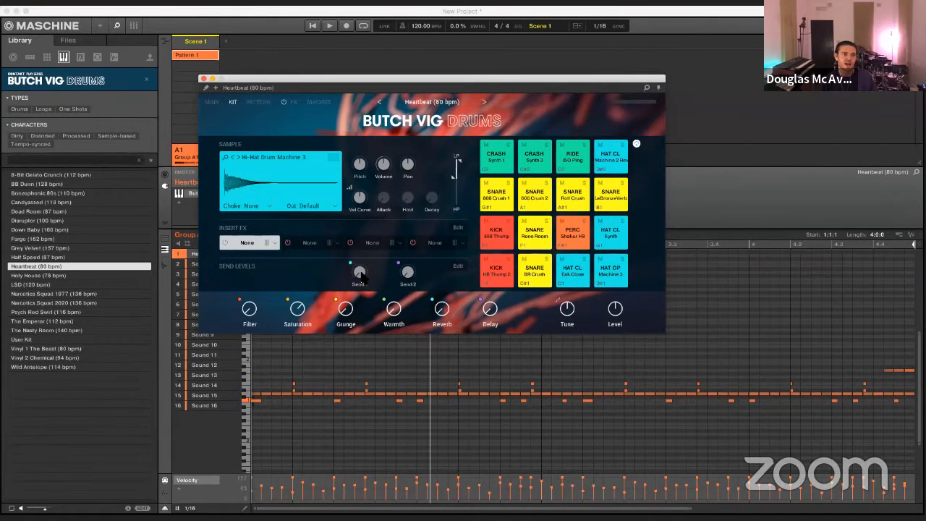
{"action": "mouse_move", "coordinate": [357, 255]}
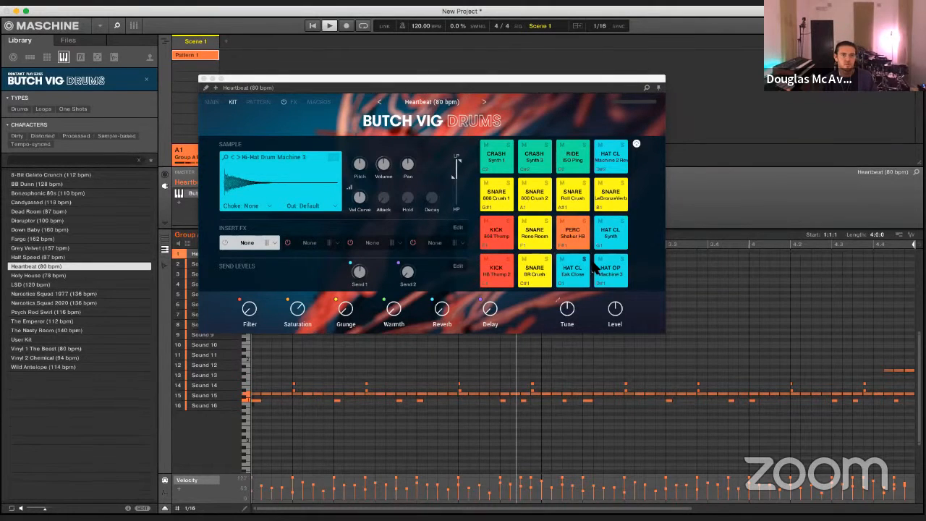
{"action": "left_click", "coordinate": [366, 273]}
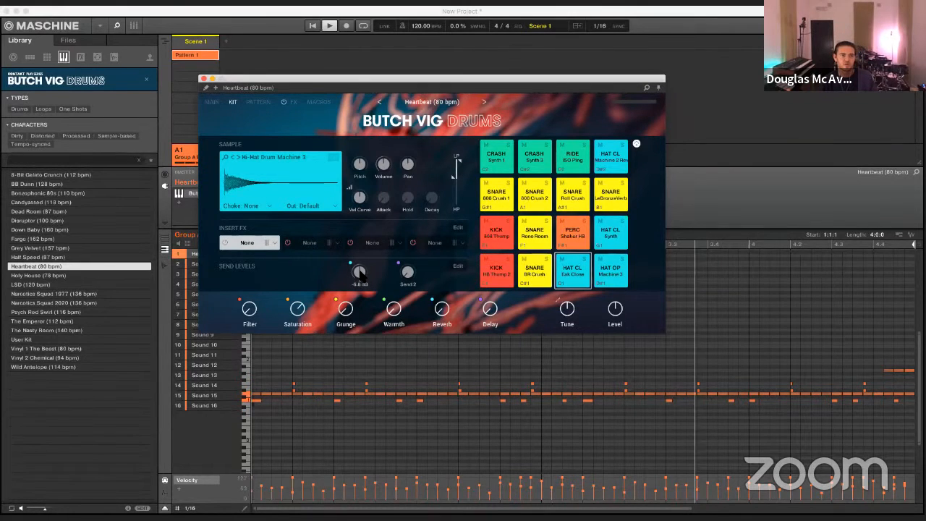
{"action": "left_click", "coordinate": [355, 341]}
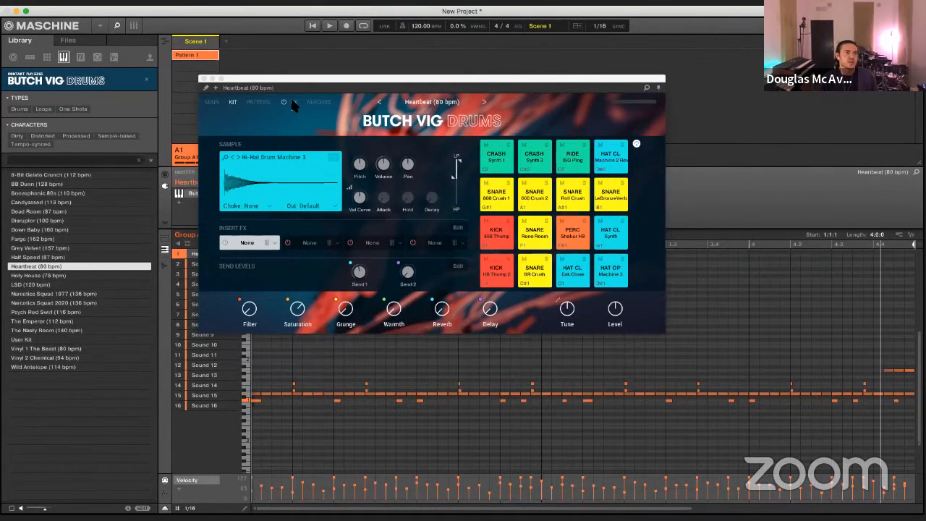
View the instrument's pattern settings, global effects and insert effects, and return to the kit view
{"action": "left_click", "coordinate": [259, 102]}
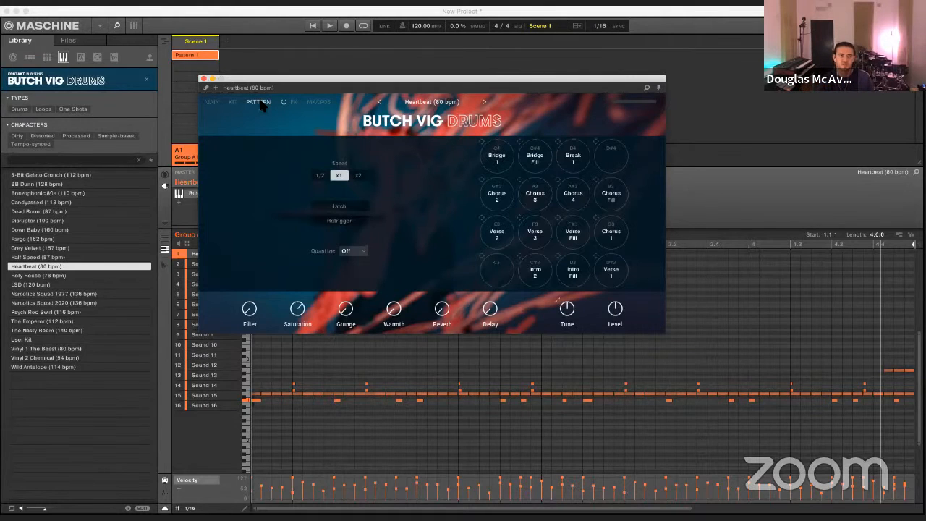
{"action": "left_click", "coordinate": [293, 102]}
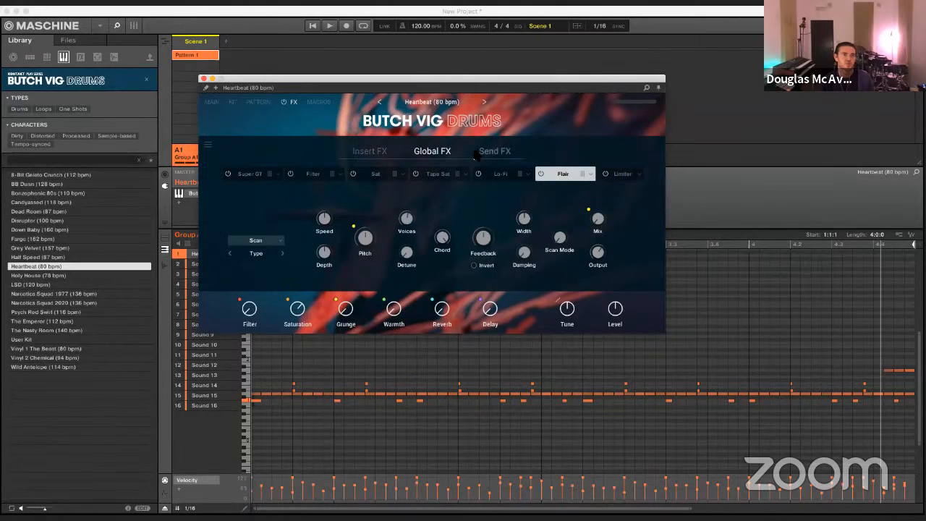
{"action": "left_click", "coordinate": [334, 155]}
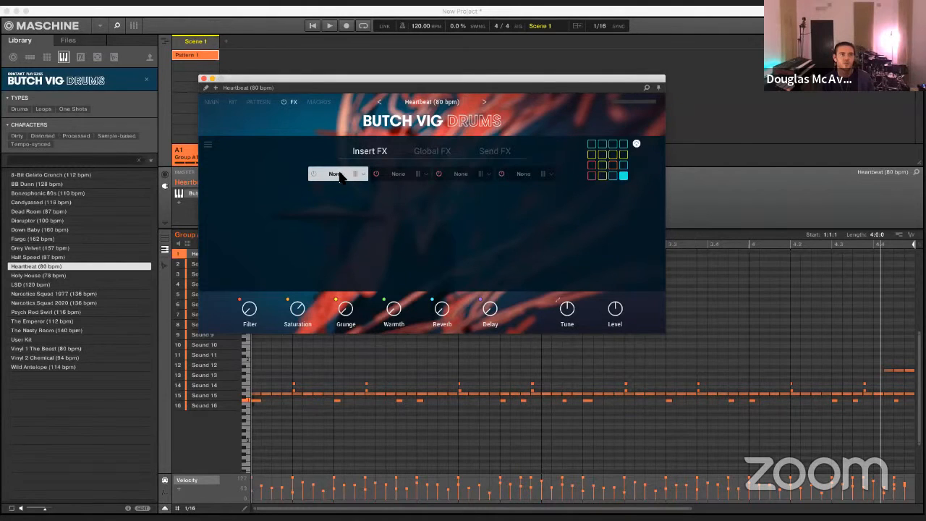
{"action": "left_click", "coordinate": [233, 102]}
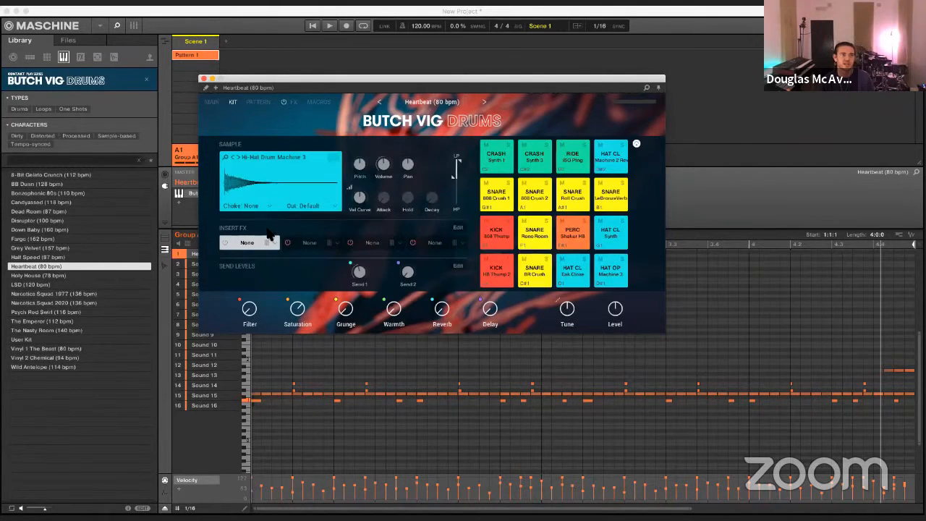
Examine the insert effects of the Machine 3 open hi-hat and return to the kit view
{"action": "left_click", "coordinate": [293, 102]}
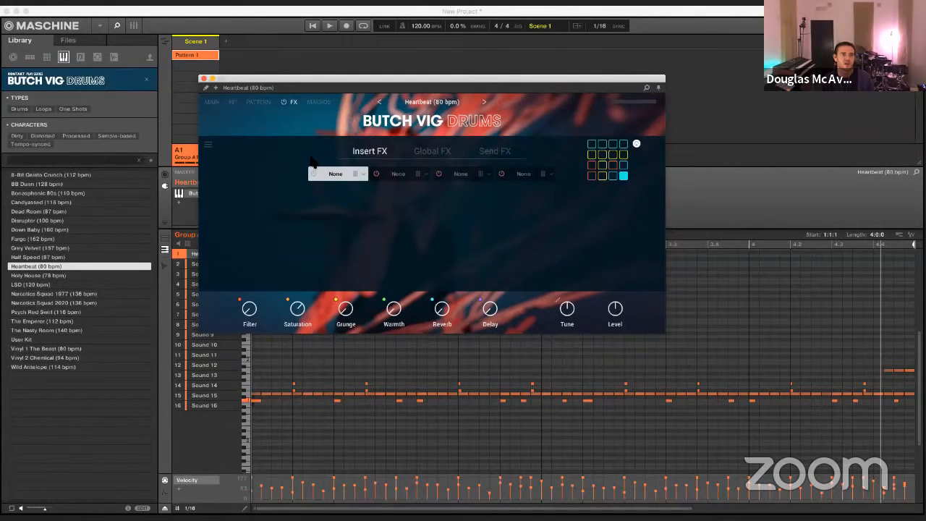
{"action": "left_click", "coordinate": [364, 177]}
{"action": "left_click", "coordinate": [301, 208]}
{"action": "left_click", "coordinate": [233, 102]}
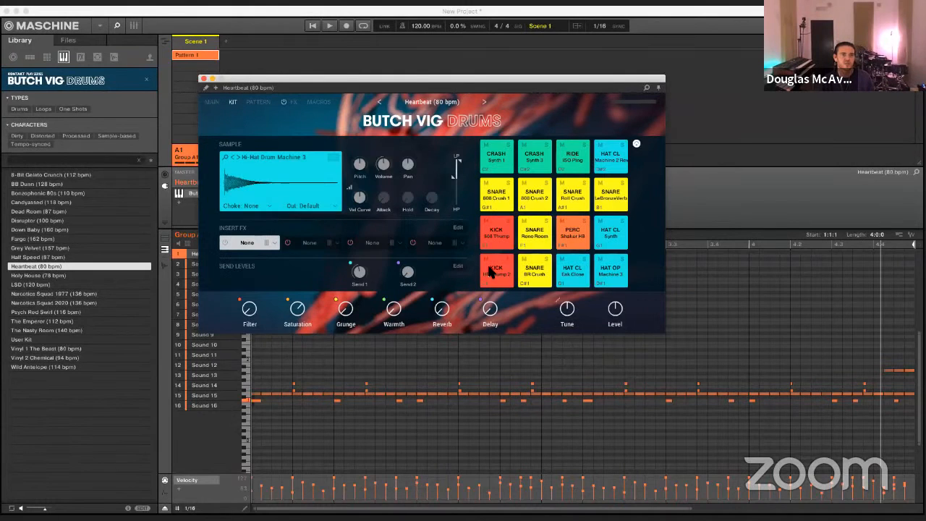
Load Saturation into the first insert slot of the HB Thump 2 kick and show its effect settings
{"action": "left_click", "coordinate": [487, 266]}
{"action": "left_click", "coordinate": [277, 244]}
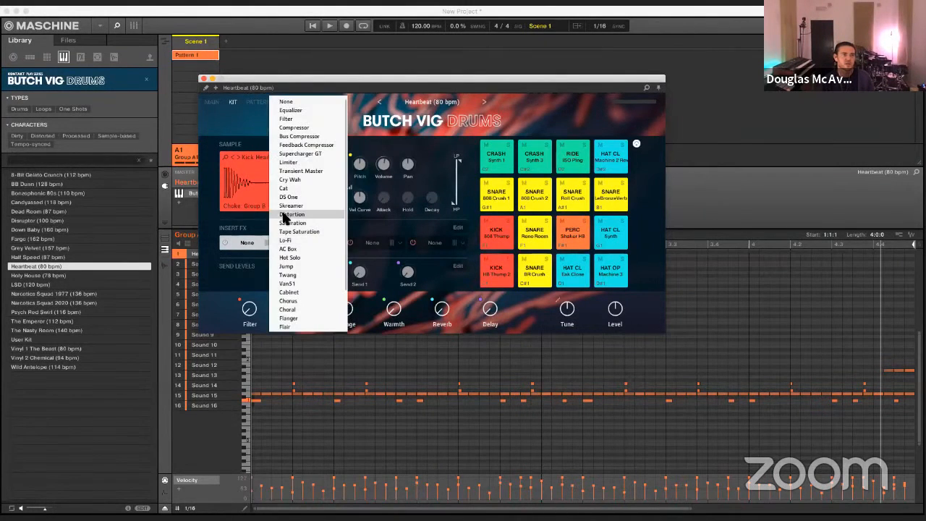
{"action": "left_click", "coordinate": [302, 223]}
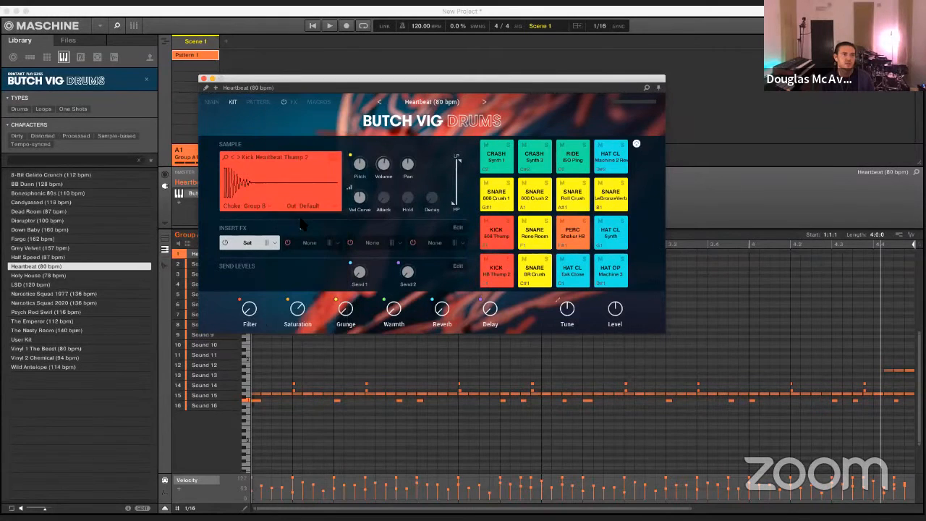
{"action": "left_click", "coordinate": [293, 103]}
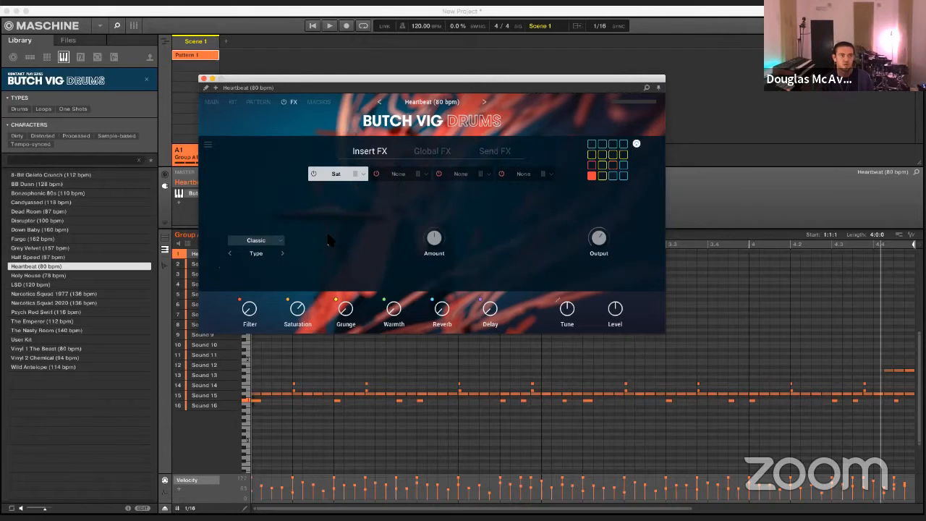
Set the kick saturation's type to Enhanced and try its Amount control while the pattern plays
{"action": "key", "text": "space"}
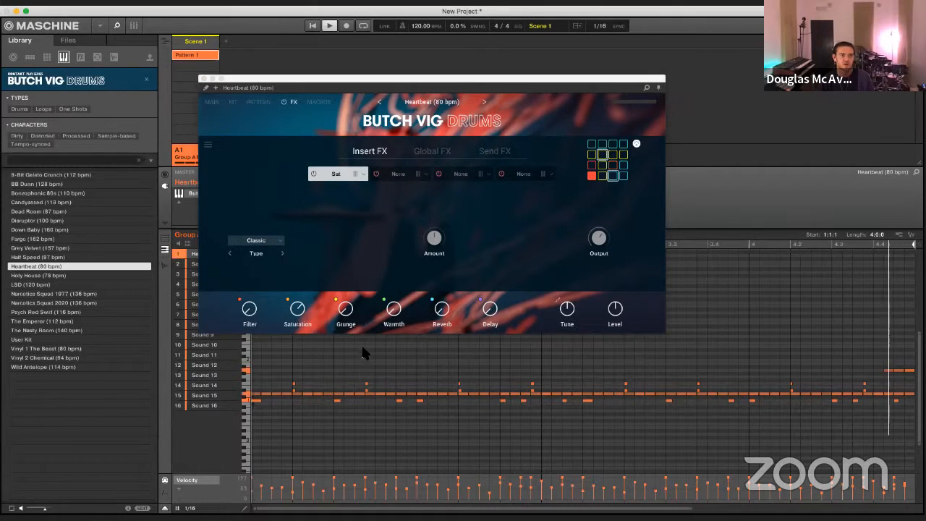
{"action": "left_click", "coordinate": [280, 242]}
{"action": "left_click", "coordinate": [278, 243]}
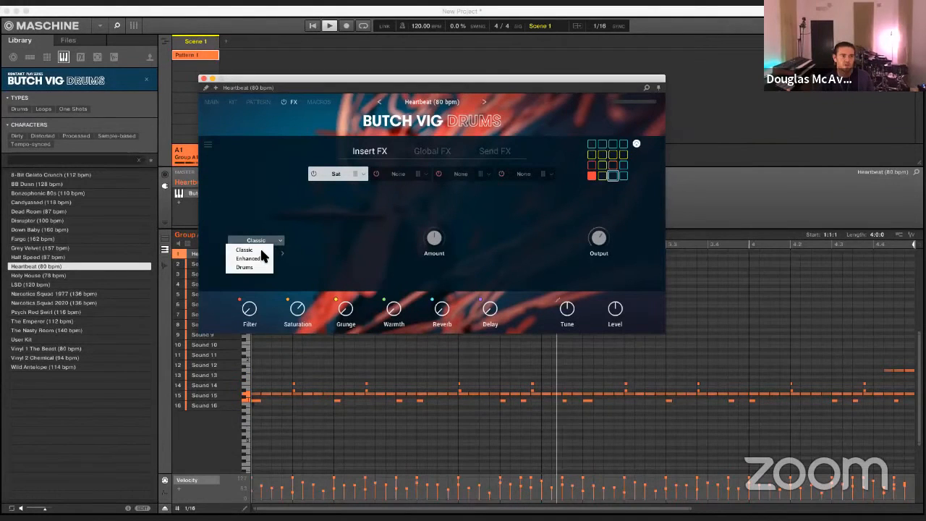
{"action": "left_click", "coordinate": [261, 257]}
{"action": "left_click", "coordinate": [265, 244]}
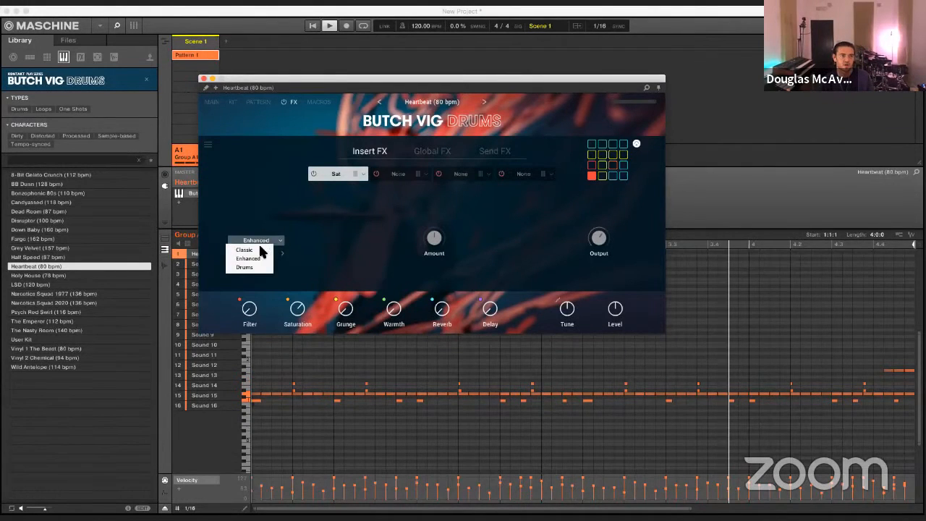
{"action": "left_click", "coordinate": [344, 257]}
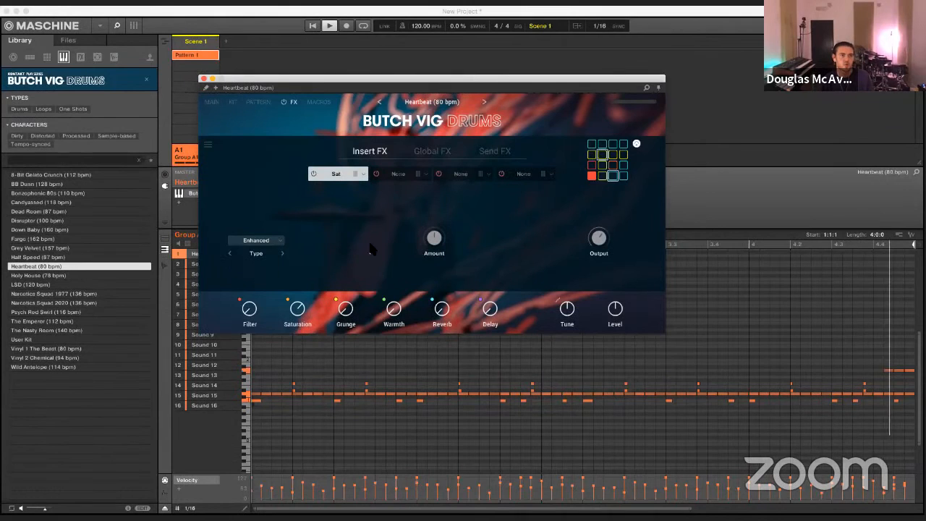
{"action": "mouse_move", "coordinate": [432, 233]}
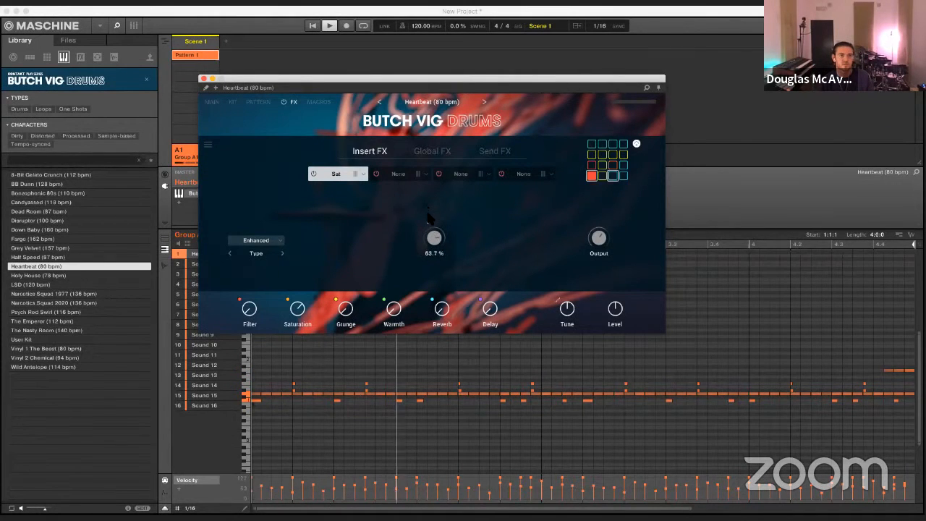
{"action": "left_click_drag", "start_coordinate": [430, 233], "coordinate": [428, 241]}
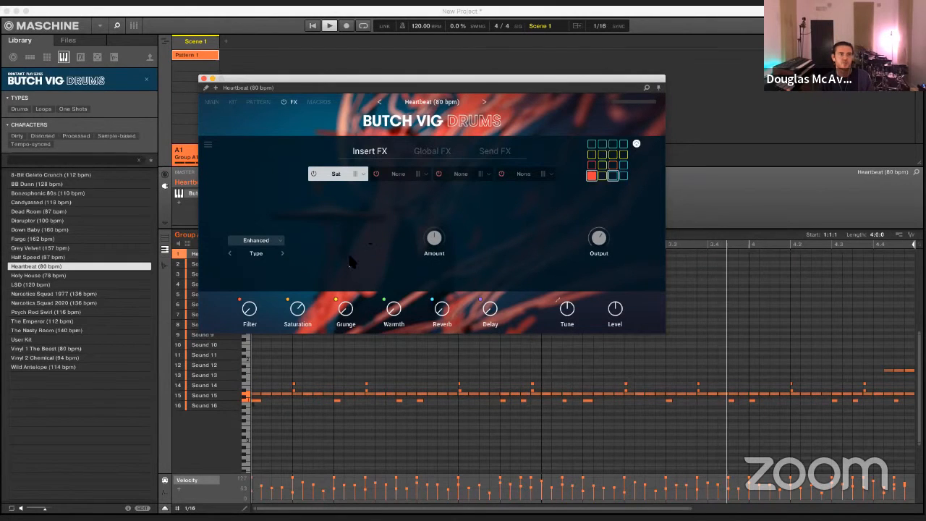
{"action": "left_click", "coordinate": [345, 362]}
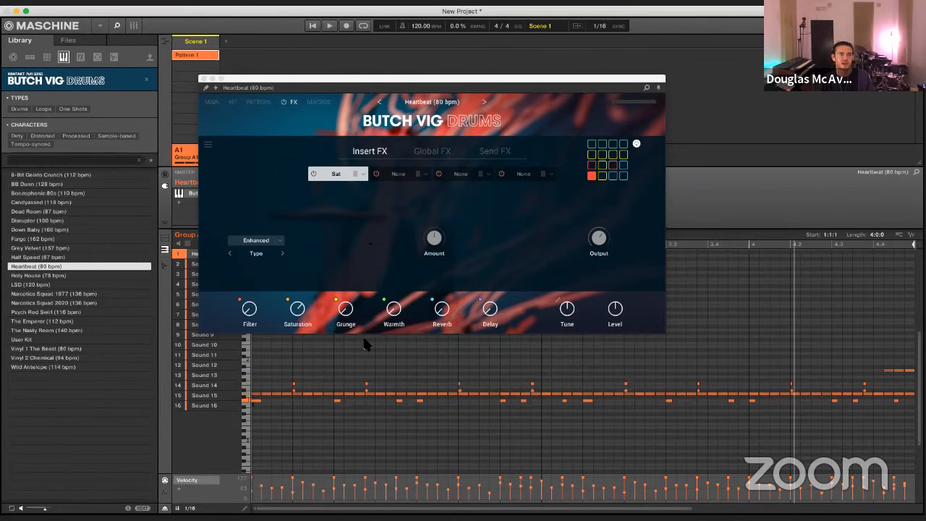
View the kit's global effects and the Plate send effect, and listen to the pattern
{"action": "left_click", "coordinate": [434, 151]}
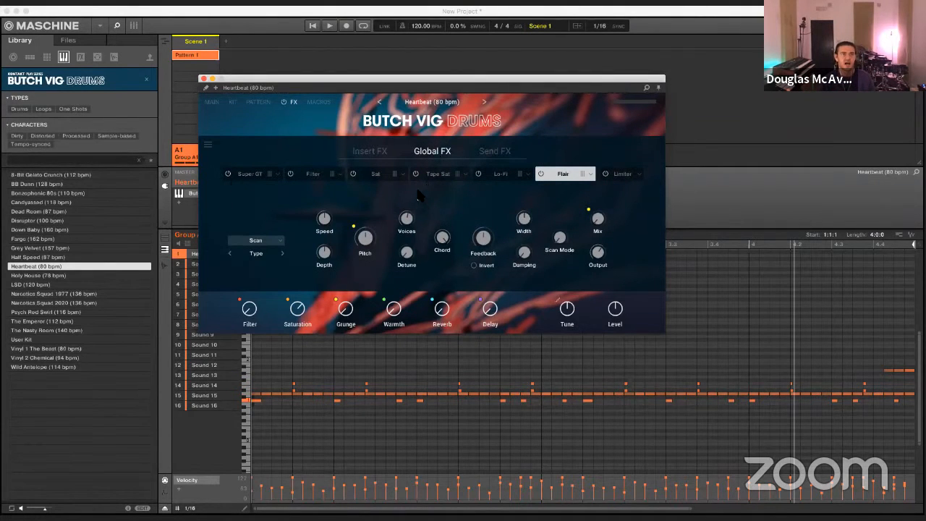
{"action": "left_click", "coordinate": [484, 161]}
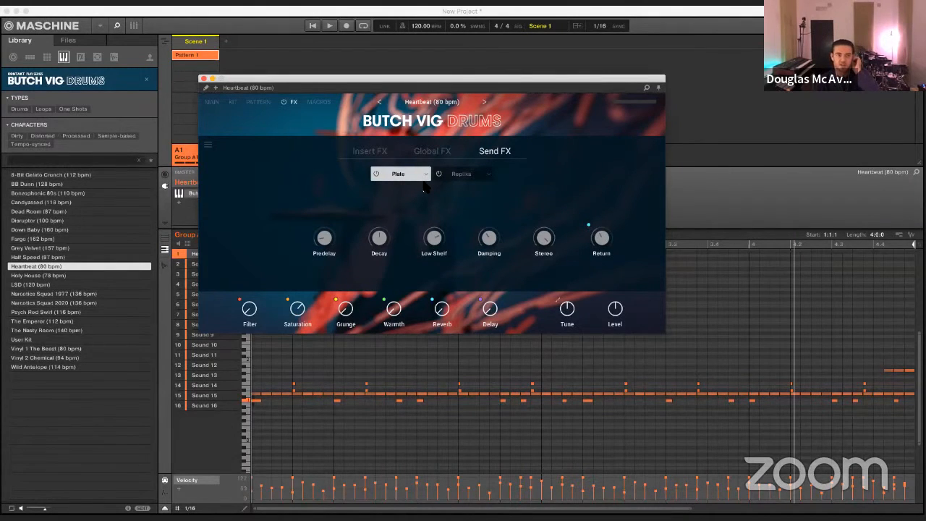
{"action": "left_click", "coordinate": [465, 372]}
{"action": "key", "text": "space"}
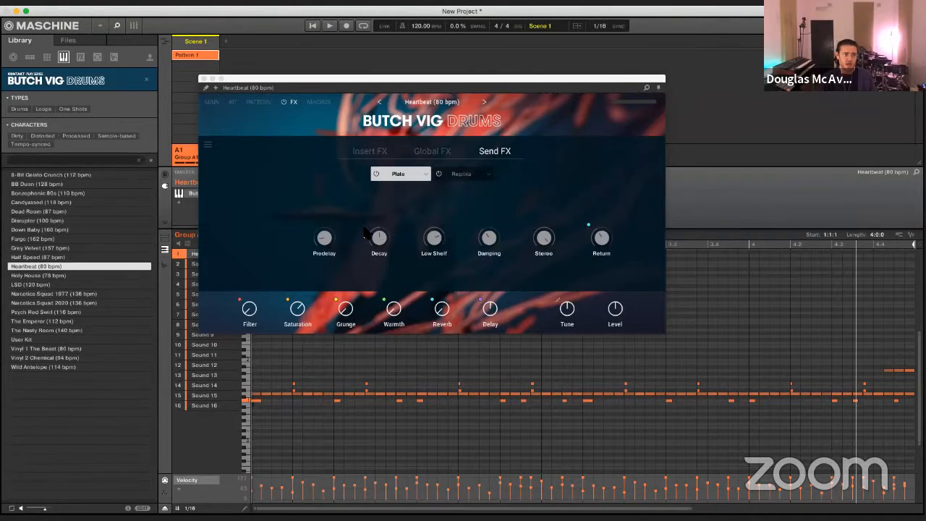
Raise the Time and Low Cut of the Replika send delay and listen to it with the pattern
{"action": "left_click", "coordinate": [460, 174]}
{"action": "left_click", "coordinate": [461, 174]}
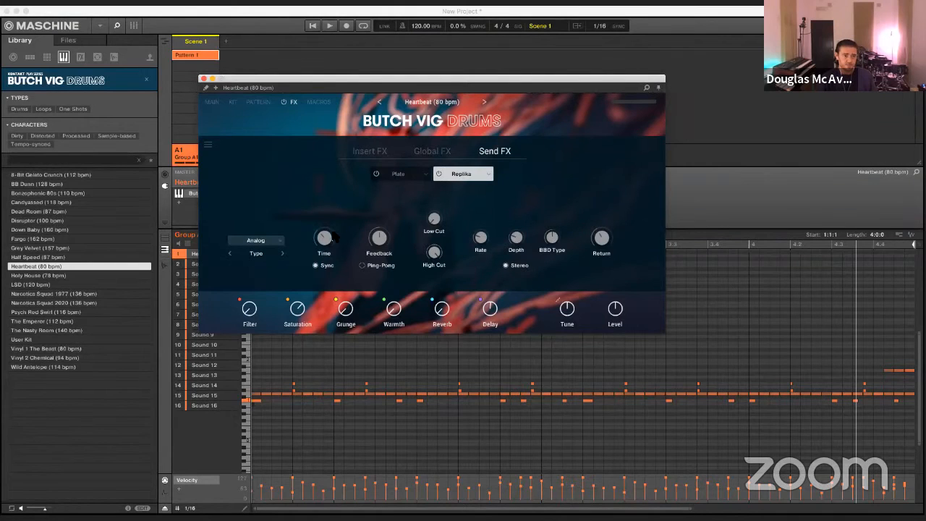
{"action": "mouse_move", "coordinate": [325, 232]}
{"action": "left_click_drag", "start_coordinate": [326, 228], "coordinate": [324, 219]}
{"action": "left_click", "coordinate": [362, 357]}
{"action": "key", "text": "space"}
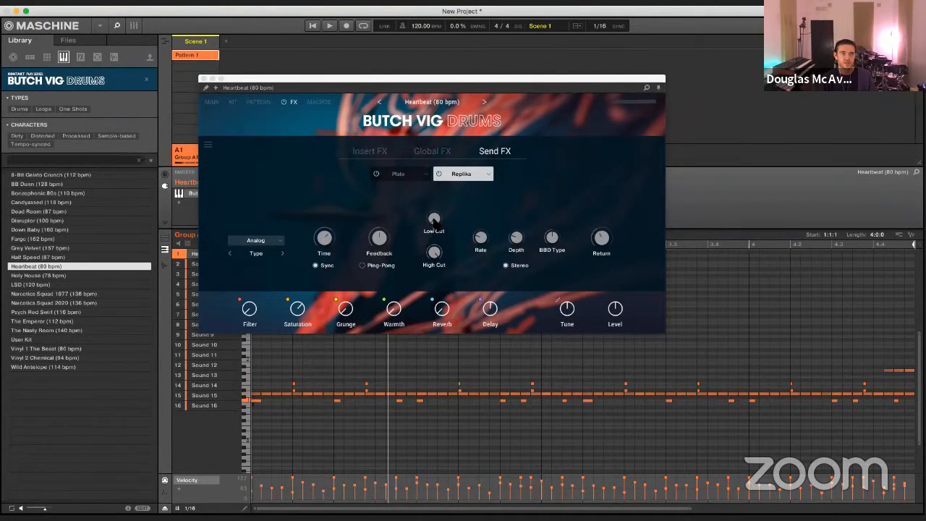
{"action": "left_click_drag", "start_coordinate": [435, 221], "coordinate": [422, 190]}
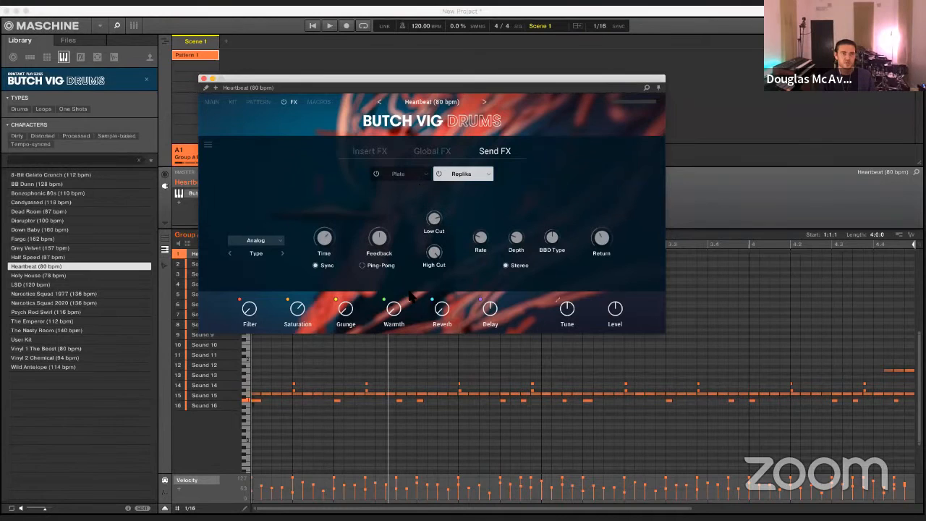
{"action": "left_click", "coordinate": [421, 374]}
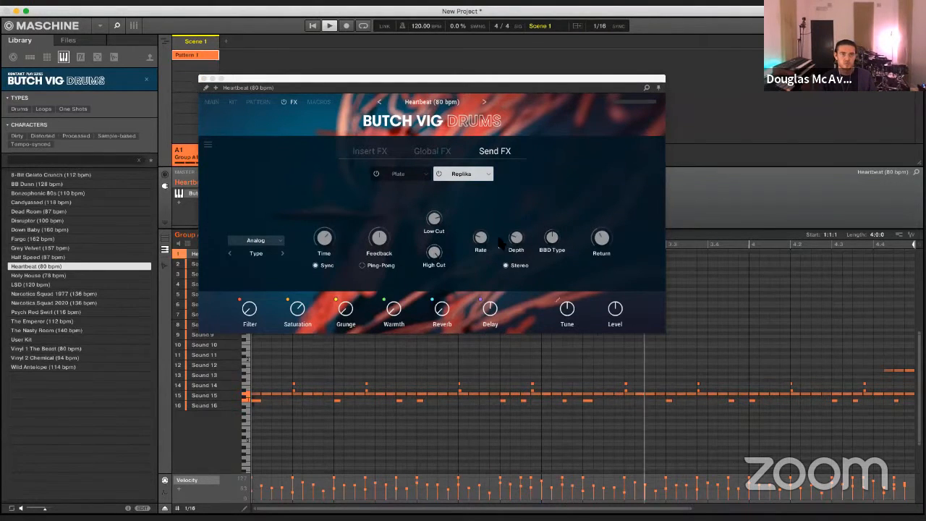
Set the Replika delay's type to Vintage and enable Ping-Pong during playback
{"action": "left_click", "coordinate": [279, 248]}
{"action": "left_click", "coordinate": [265, 241]}
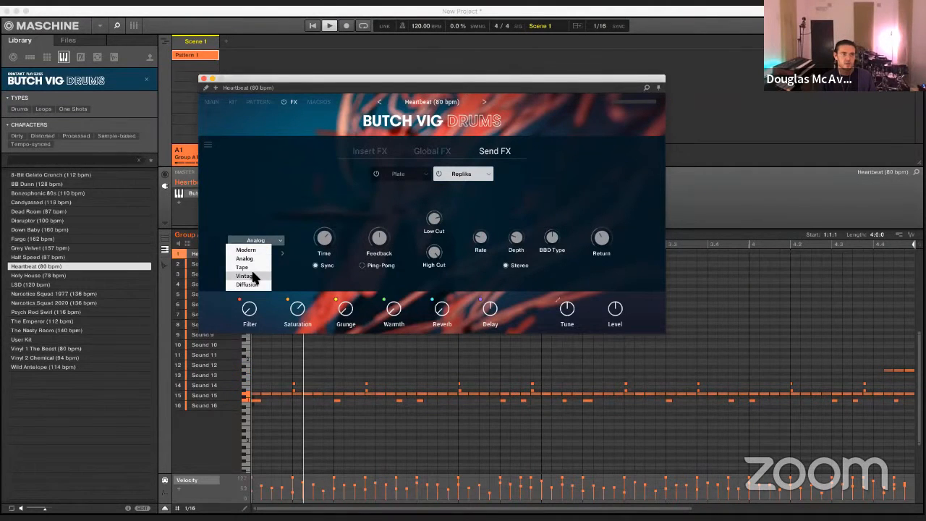
{"action": "left_click", "coordinate": [250, 276]}
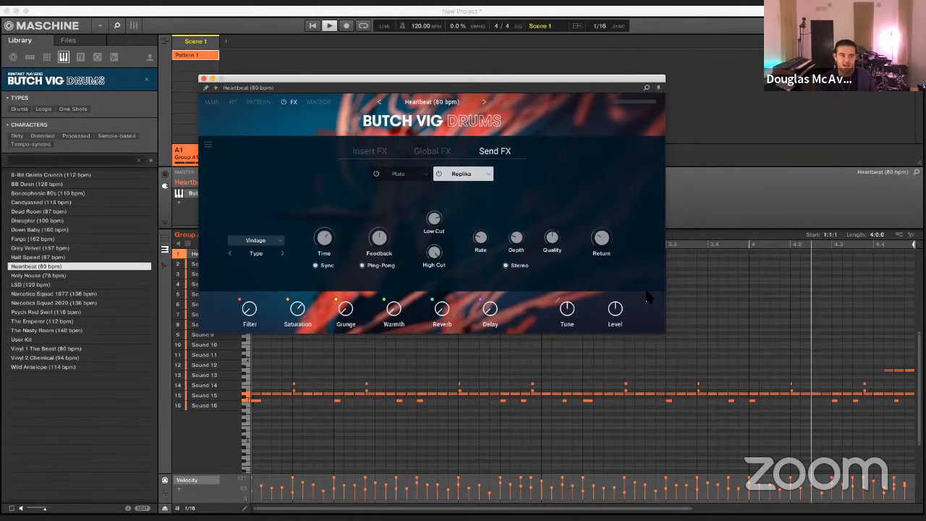
{"action": "left_click", "coordinate": [573, 357]}
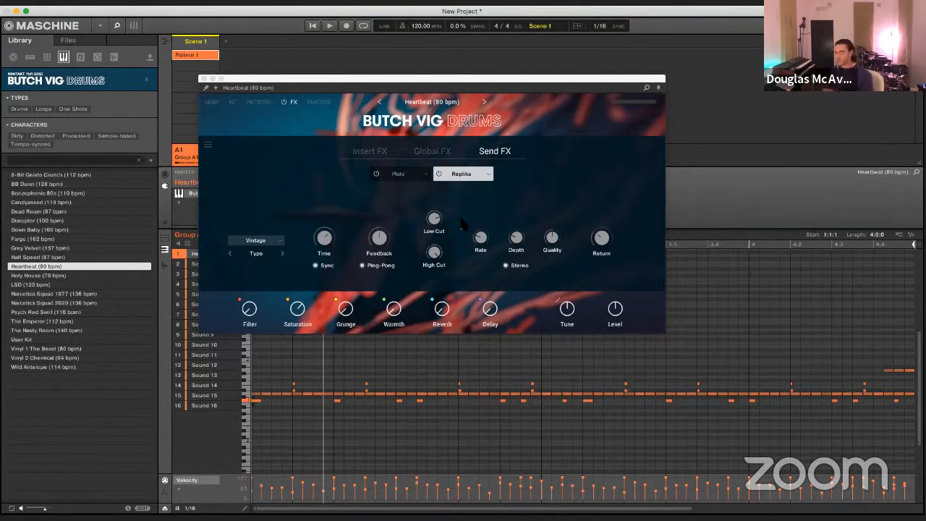
Show the macro assignments and audition the Filter macro while the pattern plays
{"action": "left_click", "coordinate": [319, 102]}
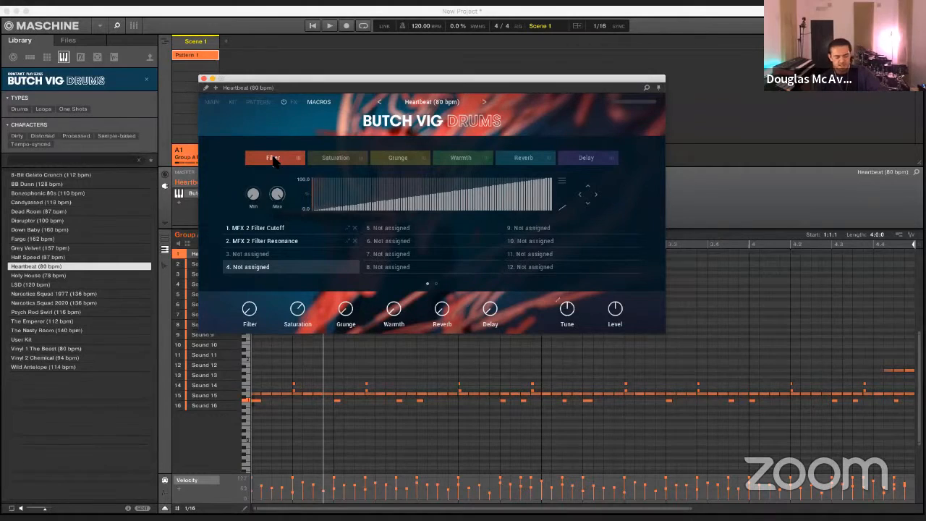
{"action": "left_click", "coordinate": [346, 368]}
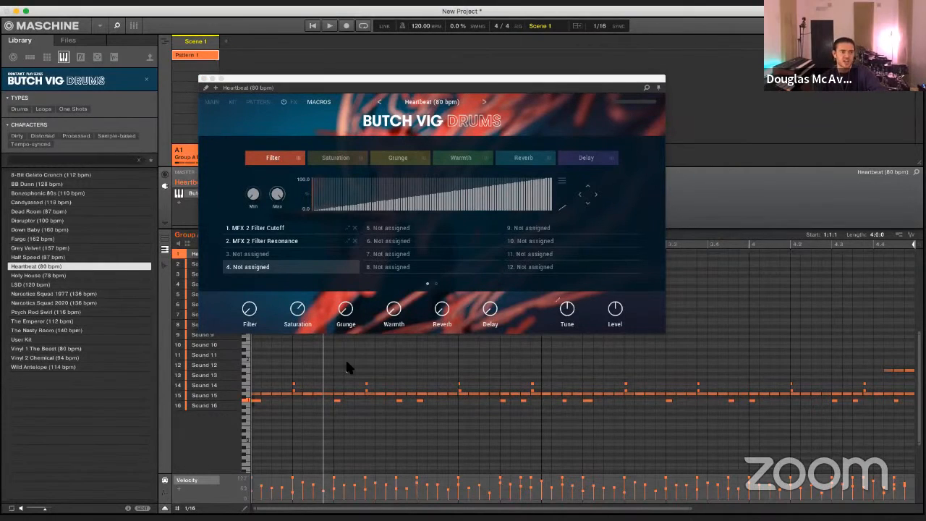
{"action": "key", "text": "space"}
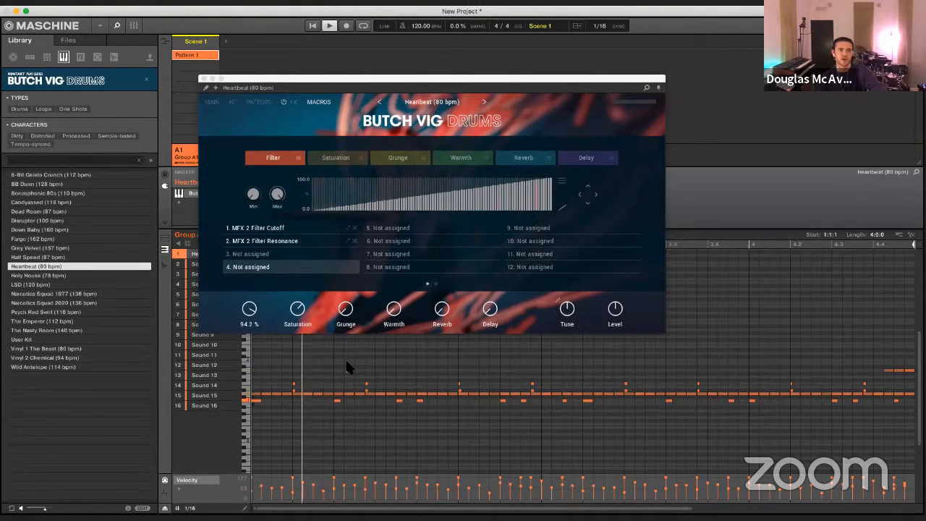
Give the Filter macro's MFX 2 Filter Cutoff assignment a rising linear curve and audition it with the pattern
{"action": "left_click", "coordinate": [269, 227]}
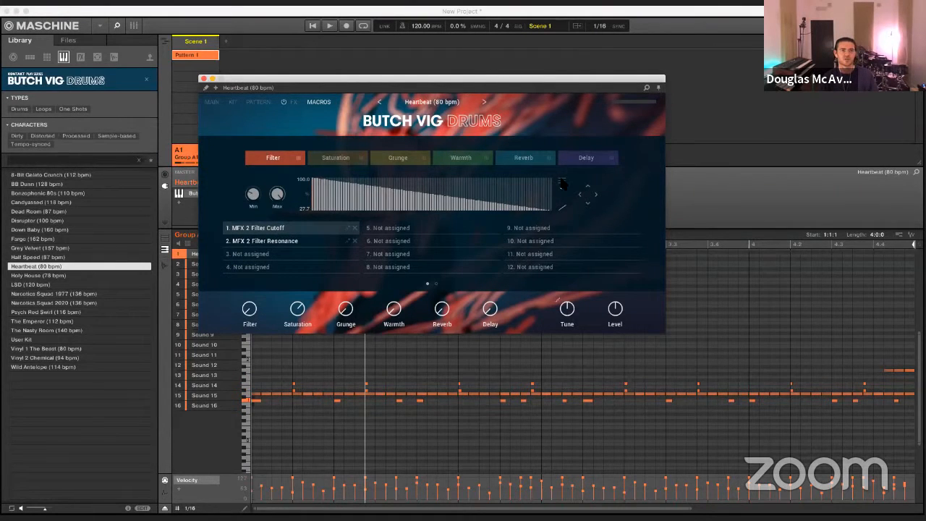
{"action": "left_click", "coordinate": [562, 184]}
{"action": "left_click", "coordinate": [580, 163]}
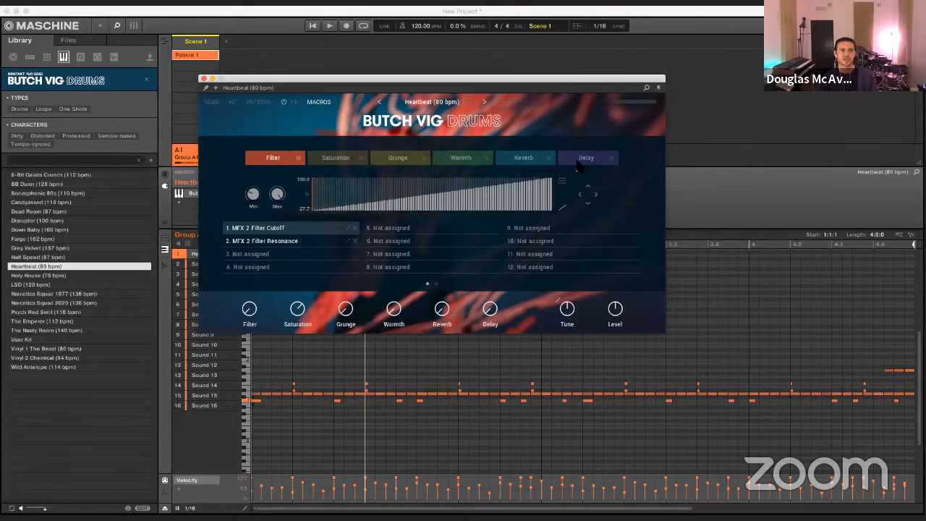
{"action": "left_click", "coordinate": [398, 361]}
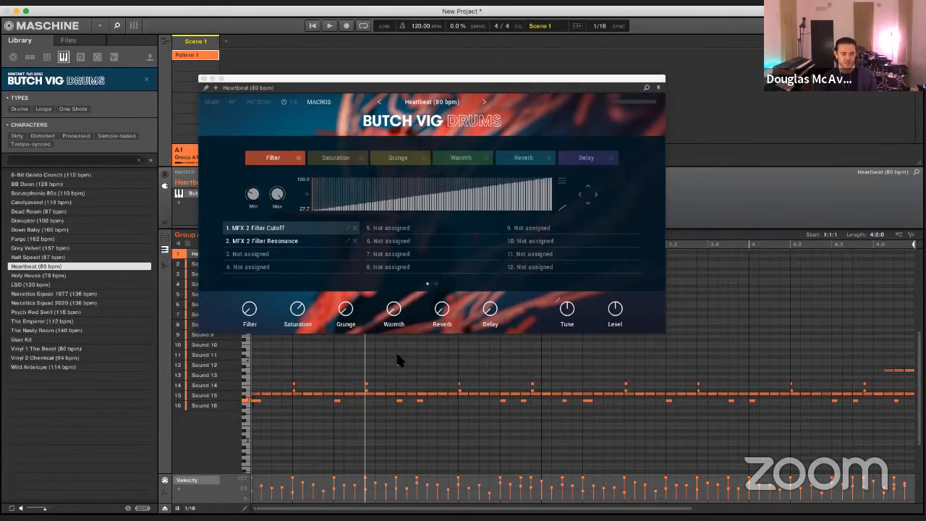
{"action": "key", "text": "space"}
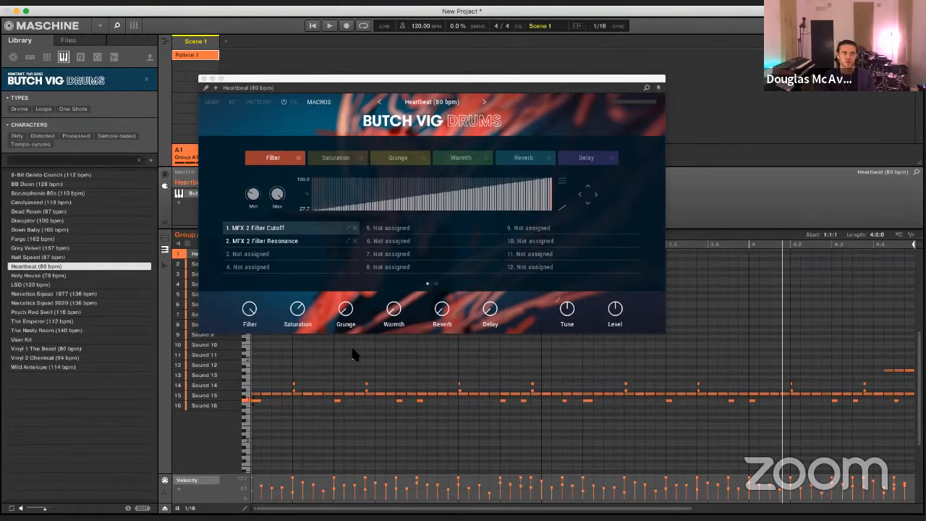
{"action": "left_click", "coordinate": [342, 232]}
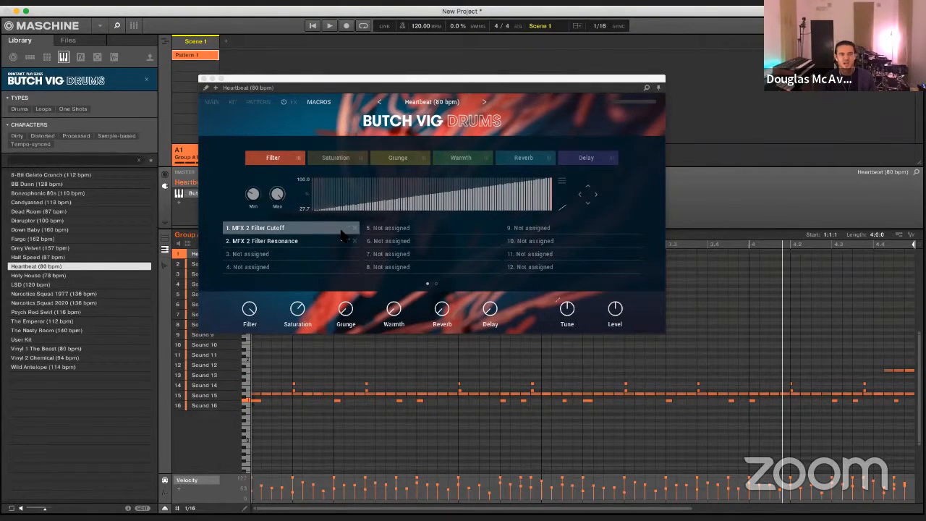
{"action": "left_click", "coordinate": [293, 243]}
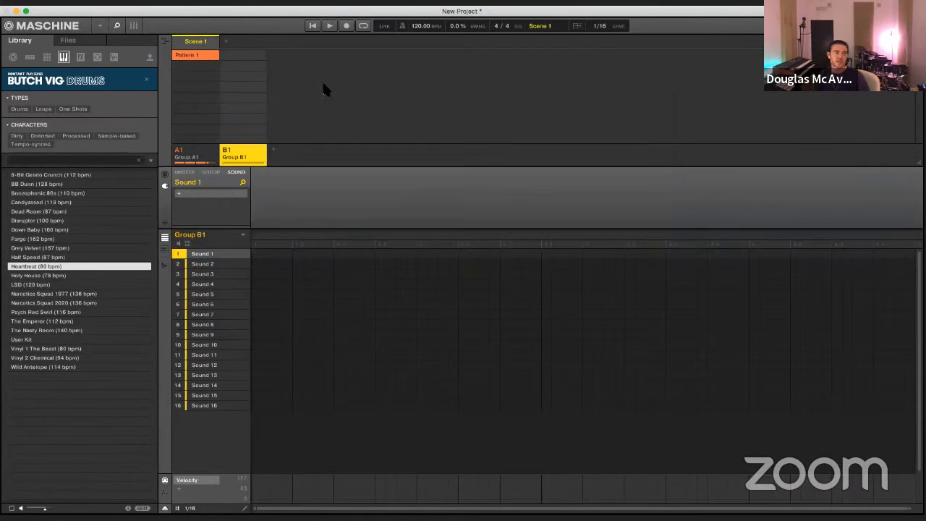
Show the Cloud Supply presets in the instrument library and start playing the beat
{"action": "left_click", "coordinate": [82, 86]}
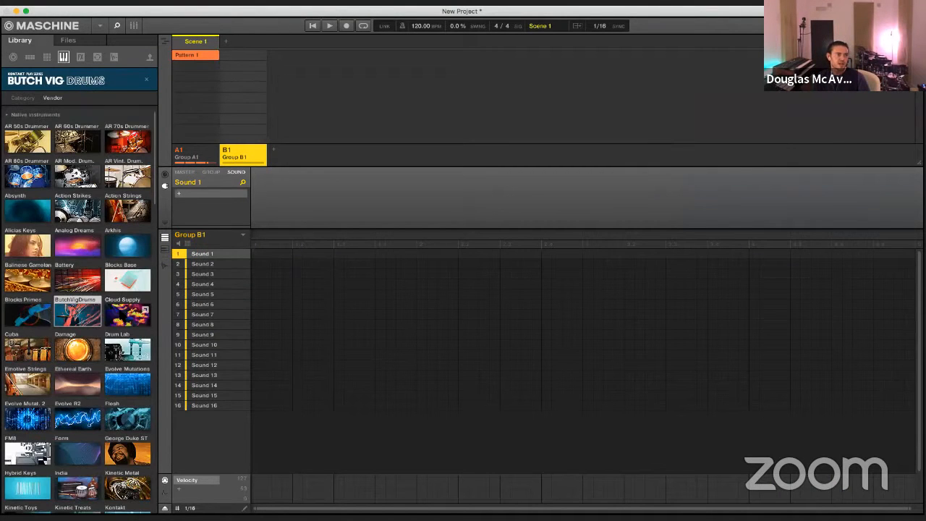
{"action": "left_click", "coordinate": [121, 315]}
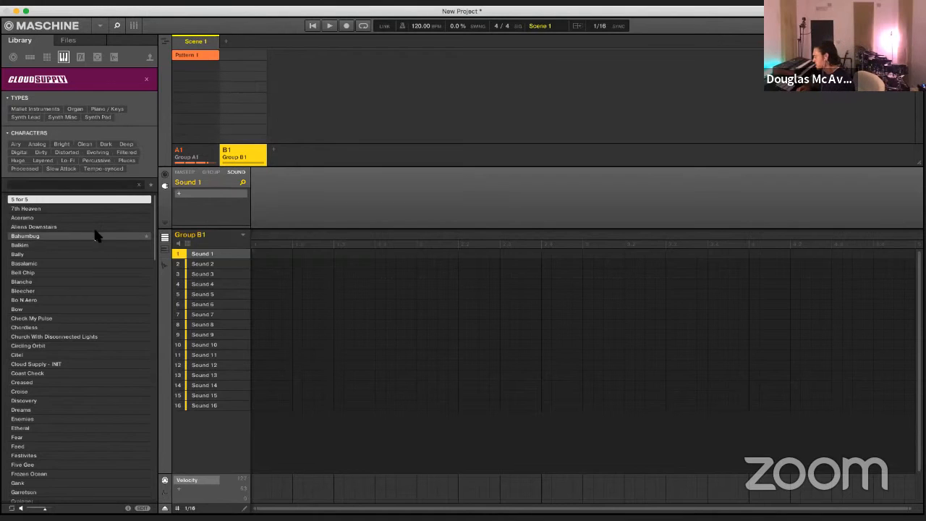
{"action": "key", "text": "space"}
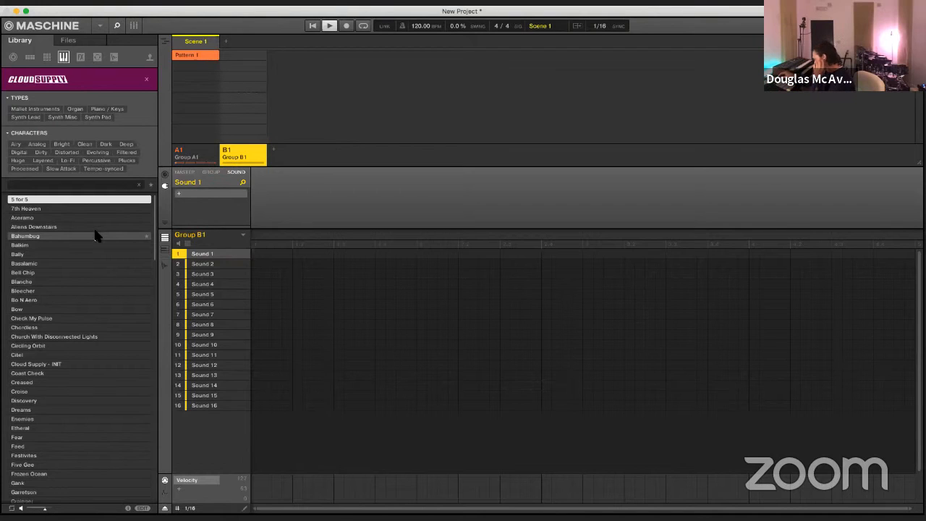
Go through the Cloud Supply presets while the beat plays and load Bow into Sound 1 of Group B1
{"action": "key", "text": "Down"}
{"action": "key", "text": "Down"}
{"action": "key", "text": "Down"}
{"action": "key", "text": "Down"}
{"action": "key", "text": "Down"}
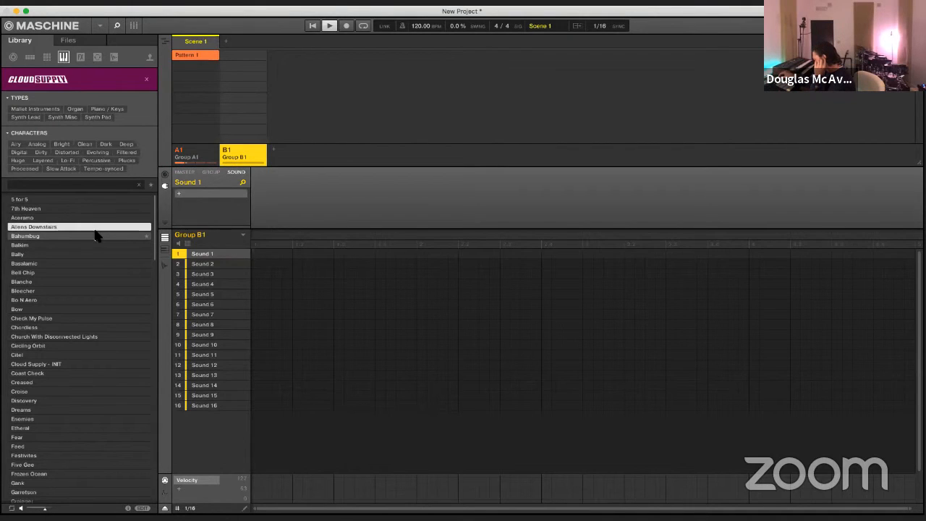
{"action": "key", "text": "Down"}
{"action": "key", "text": "Down"}
{"action": "key", "text": "Down"}
{"action": "key", "text": "Down"}
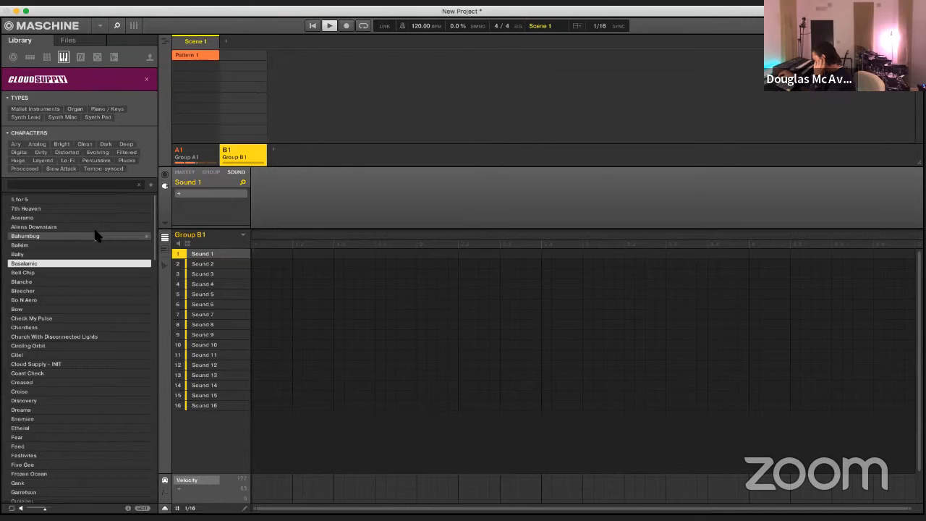
{"action": "key", "text": "Down"}
{"action": "key", "text": "Down"}
{"action": "key", "text": "Down"}
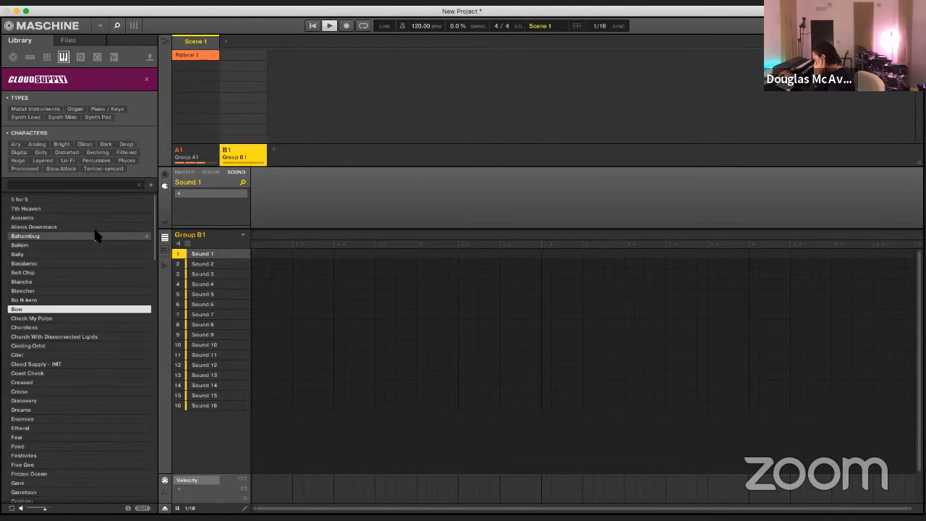
{"action": "key", "text": "Return"}
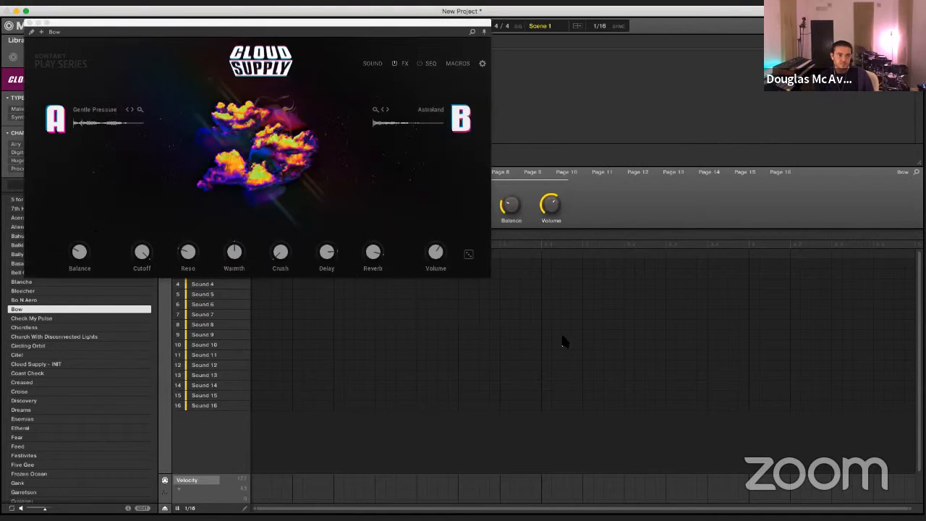
Load the Bow preset into Sound 9 and look over its Layer A sound settings
{"action": "left_click", "coordinate": [519, 339]}
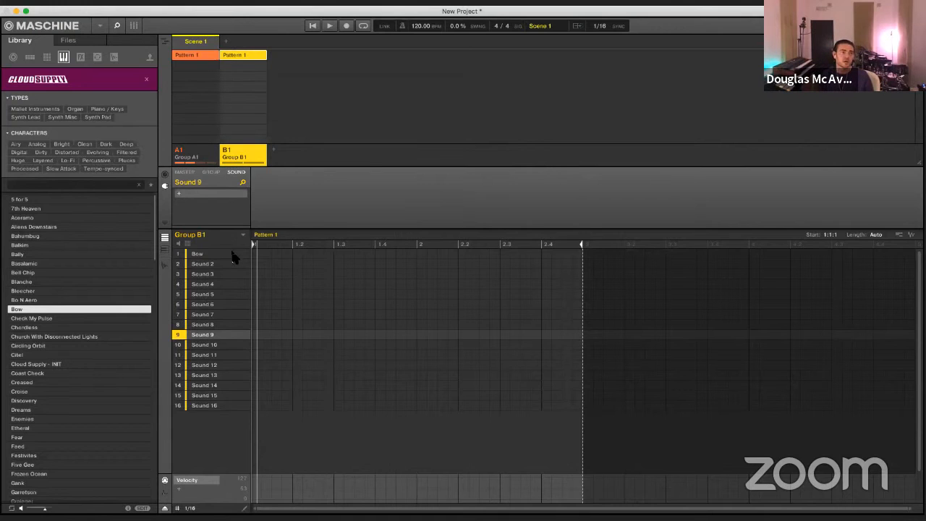
{"action": "double_click", "coordinate": [56, 310]}
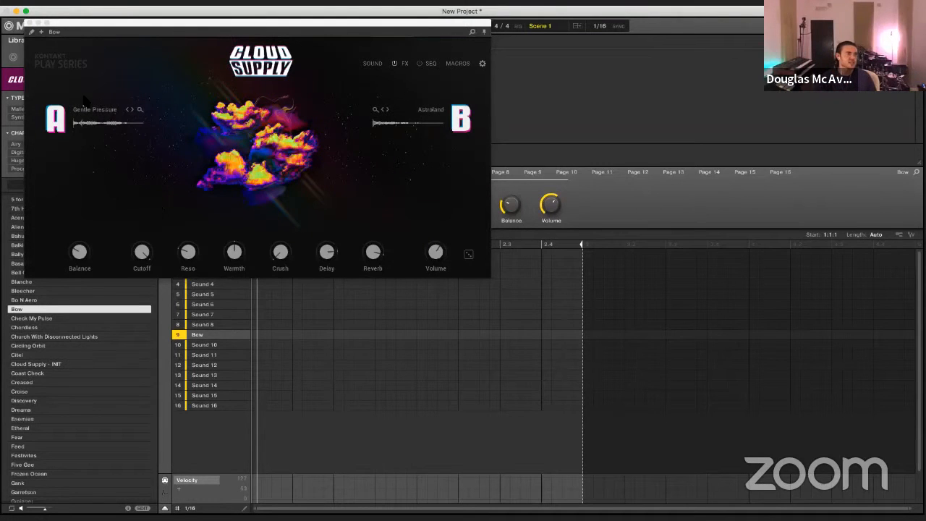
{"action": "left_click_drag", "start_coordinate": [171, 33], "coordinate": [387, 168]}
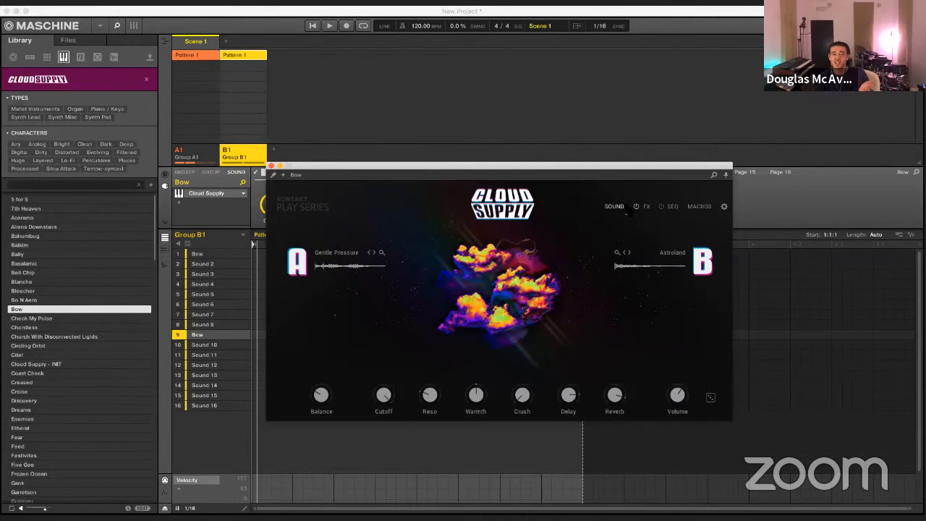
{"action": "left_click", "coordinate": [615, 211]}
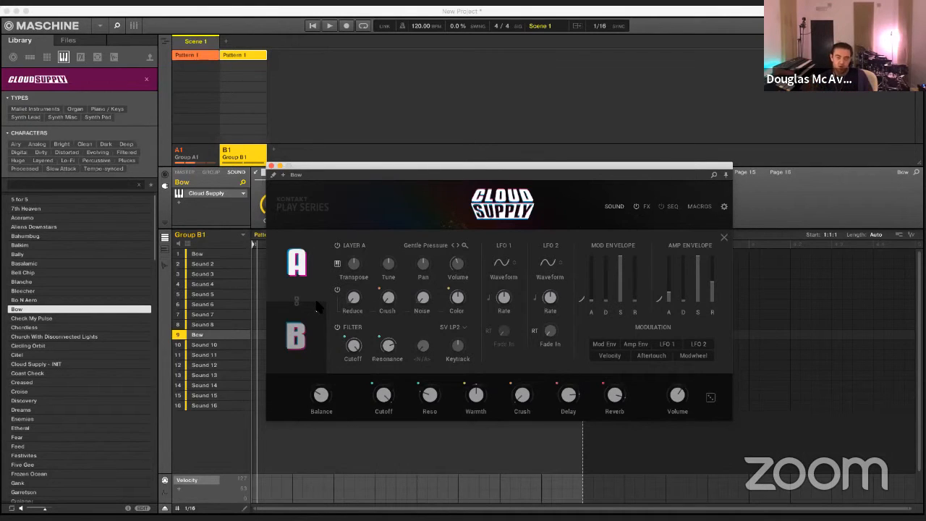
{"action": "left_click", "coordinate": [619, 209]}
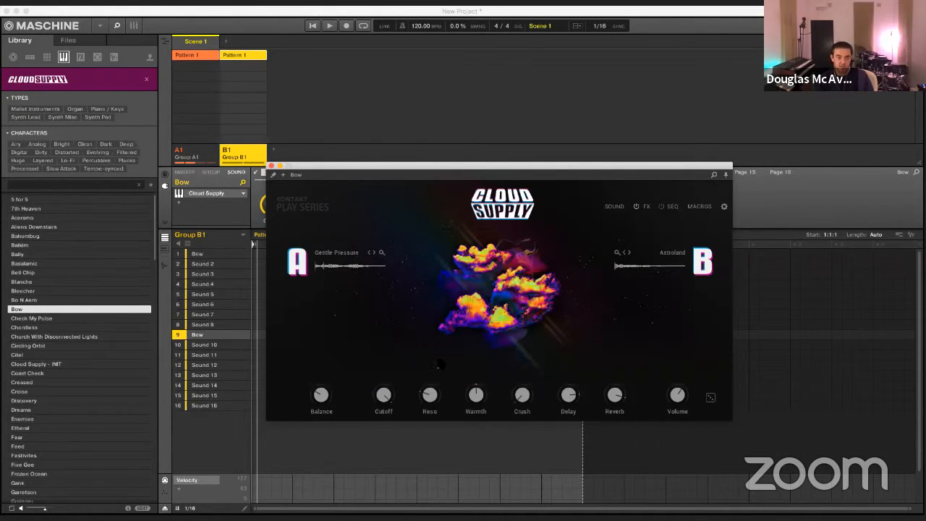
Record a four-bar Bow part on Sound 9 over the drum beat and stop playback
{"action": "left_click", "coordinate": [437, 466]}
{"action": "key", "text": "space"}
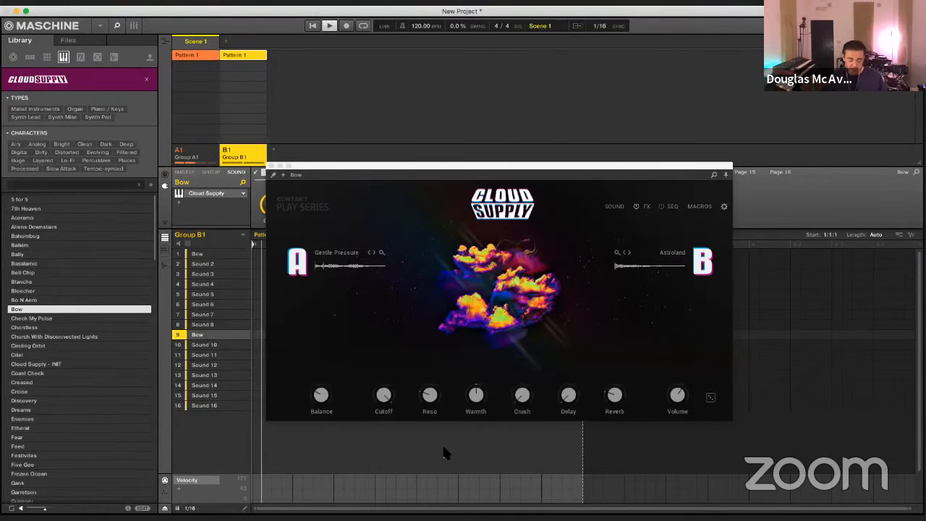
{"action": "key", "text": "super+r"}
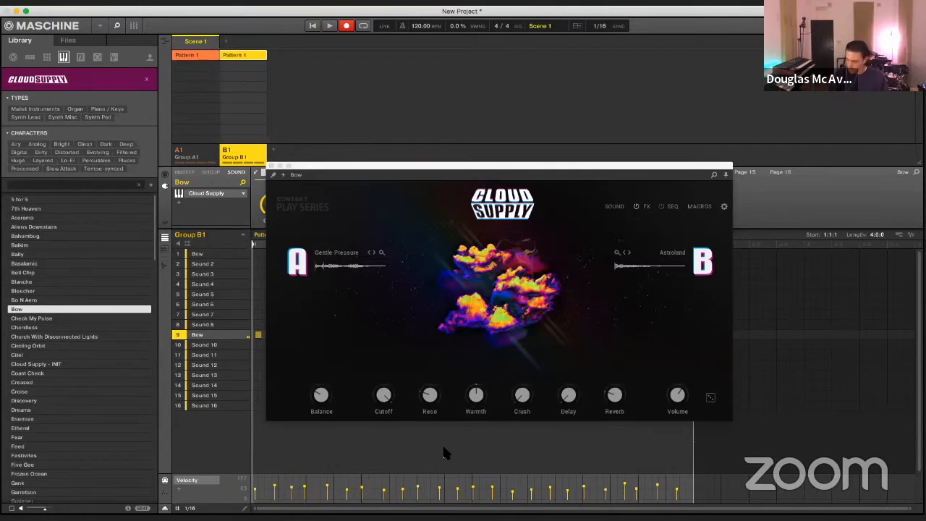
{"action": "key", "text": "space"}
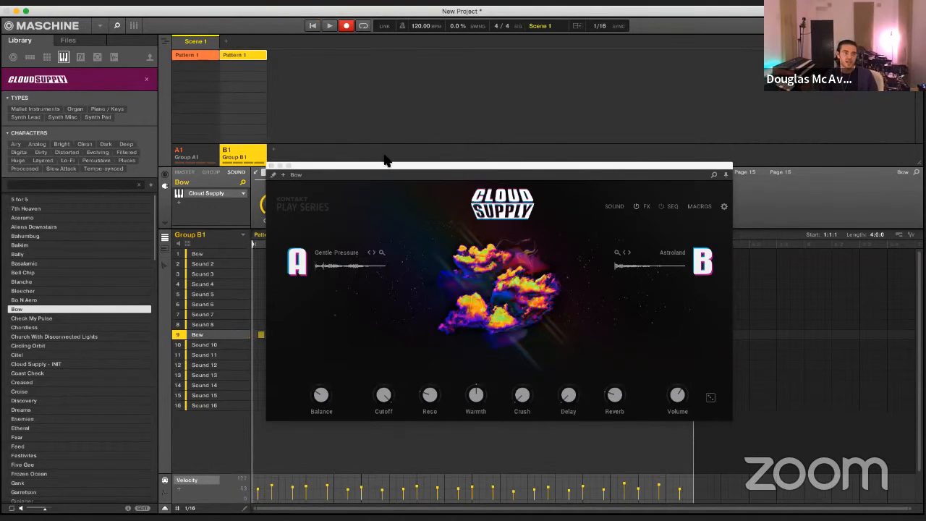
Play back the recorded Bow part and shift its first note to the start of the pattern
{"action": "left_click_drag", "start_coordinate": [374, 168], "coordinate": [469, 54]}
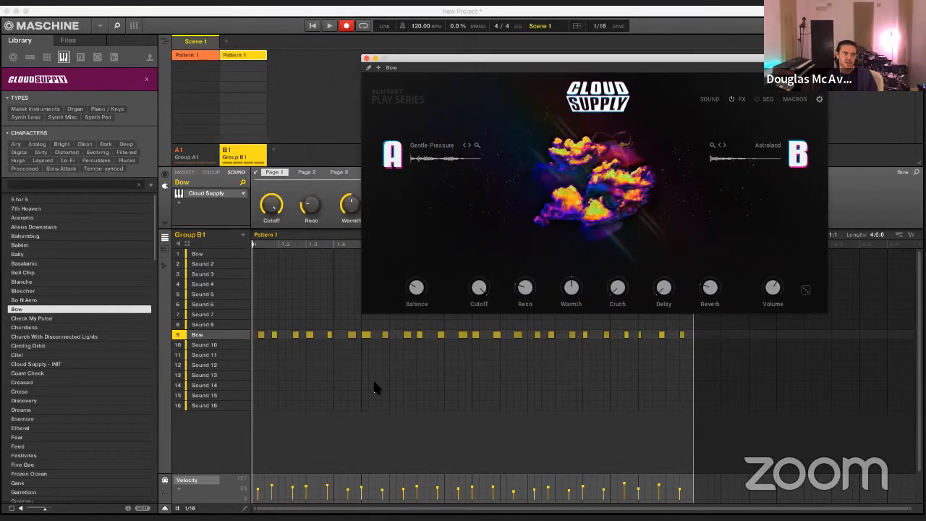
{"action": "left_click", "coordinate": [374, 388]}
{"action": "key", "text": "space"}
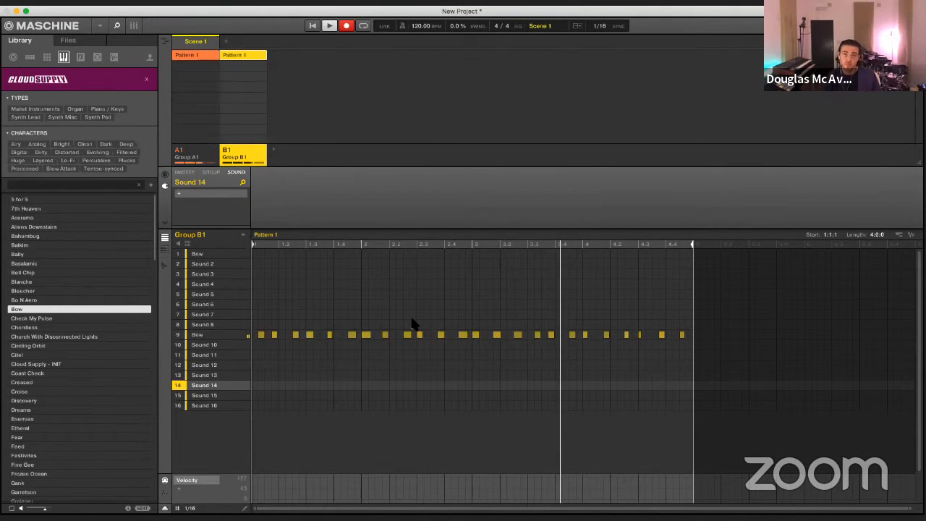
{"action": "left_click", "coordinate": [528, 361]}
{"action": "left_click", "coordinate": [537, 335]}
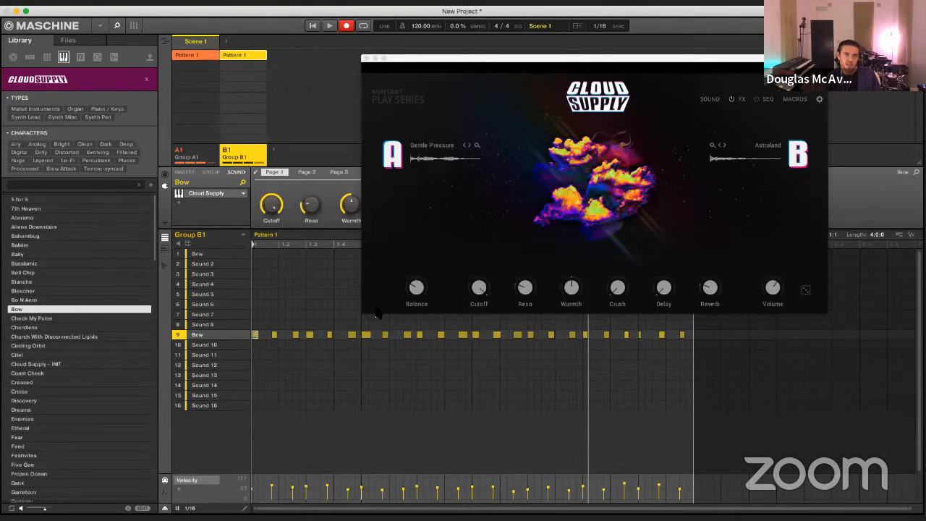
Look over Bow's effects chain and open its step sequencer
{"action": "left_click_drag", "start_coordinate": [499, 72], "coordinate": [371, 87]}
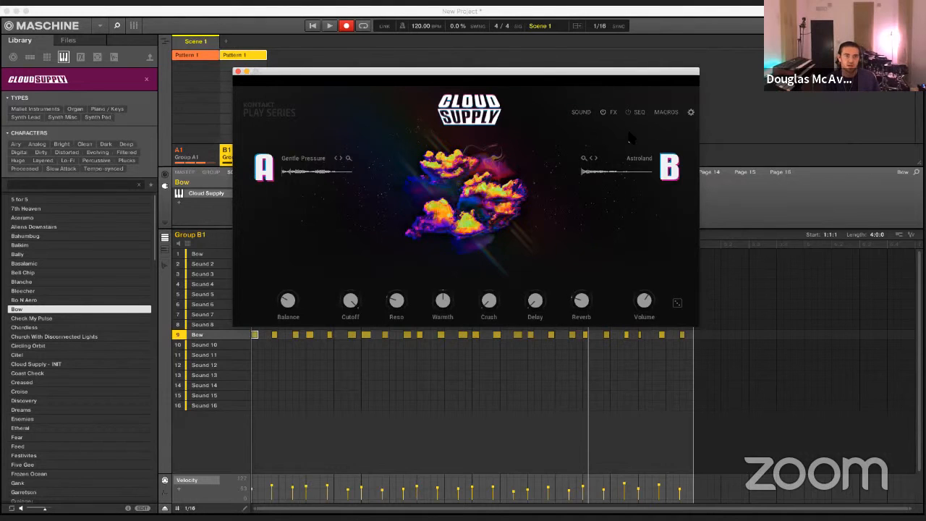
{"action": "left_click", "coordinate": [612, 114]}
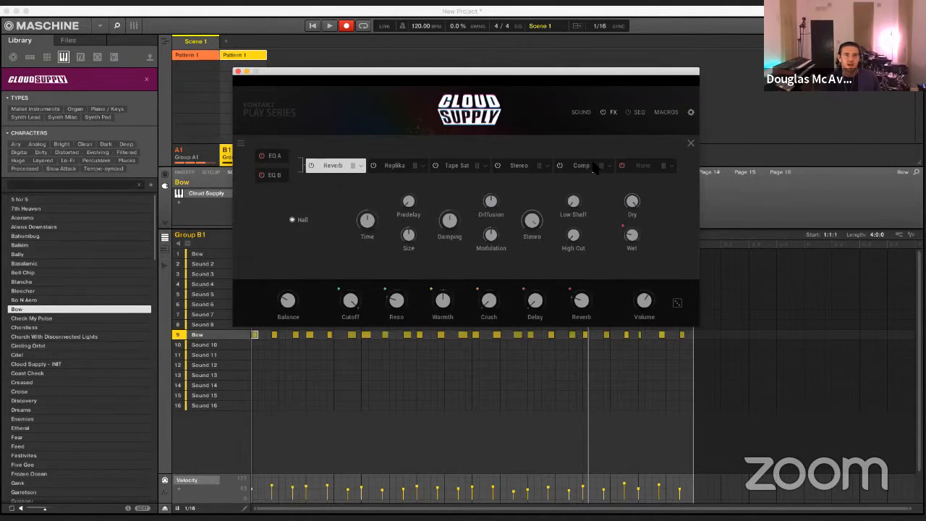
{"action": "left_click", "coordinate": [640, 115]}
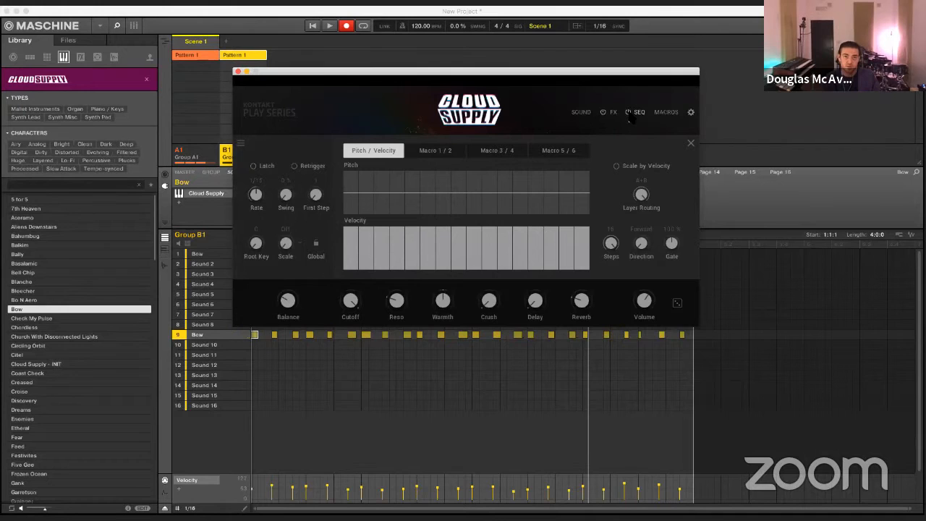
Keep full sequencer velocity only on steps 1, 4, 6, 9, 12 and 14, and pitch step 4 up a major third and step 6 higher
{"action": "mouse_move", "coordinate": [399, 234]}
{"action": "left_mouse_down"}
{"action": "mouse_move", "coordinate": [365, 242]}
{"action": "mouse_move", "coordinate": [501, 290]}
{"action": "mouse_move", "coordinate": [578, 290]}
{"action": "left_mouse_up"}
{"action": "mouse_move", "coordinate": [408, 292]}
{"action": "left_mouse_down"}
{"action": "mouse_move", "coordinate": [371, 280]}
{"action": "mouse_move", "coordinate": [398, 246]}
{"action": "mouse_move", "coordinate": [398, 223]}
{"action": "left_mouse_up"}
{"action": "left_click_drag", "start_coordinate": [426, 263], "coordinate": [427, 223]}
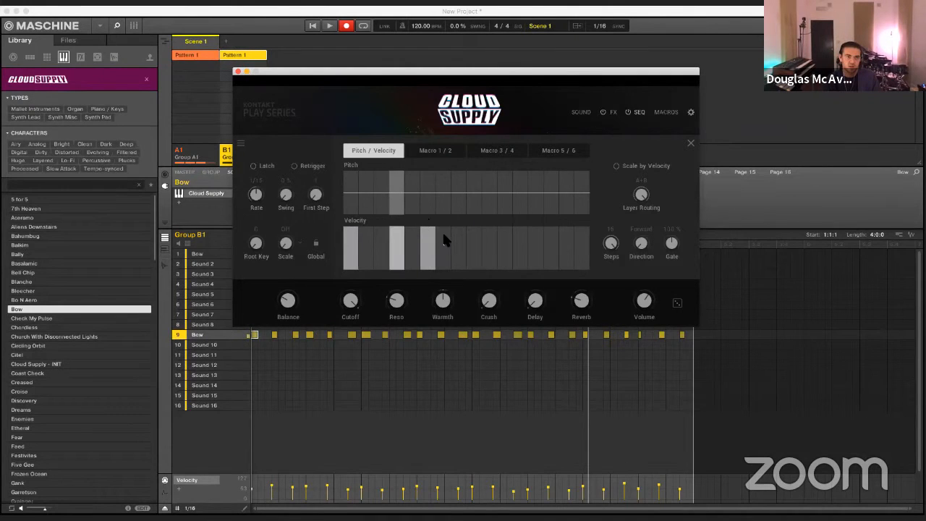
{"action": "left_click_drag", "start_coordinate": [463, 260], "coordinate": [471, 226]}
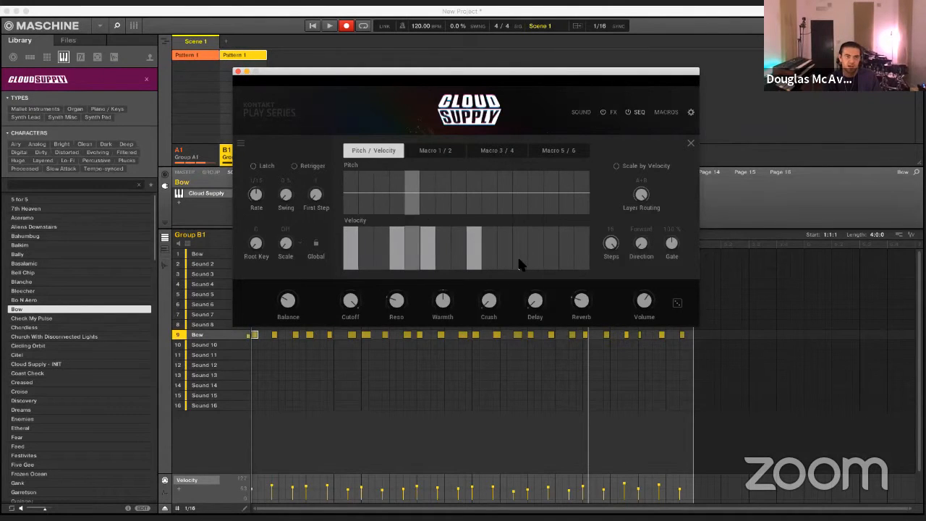
{"action": "left_click_drag", "start_coordinate": [521, 262], "coordinate": [521, 226]}
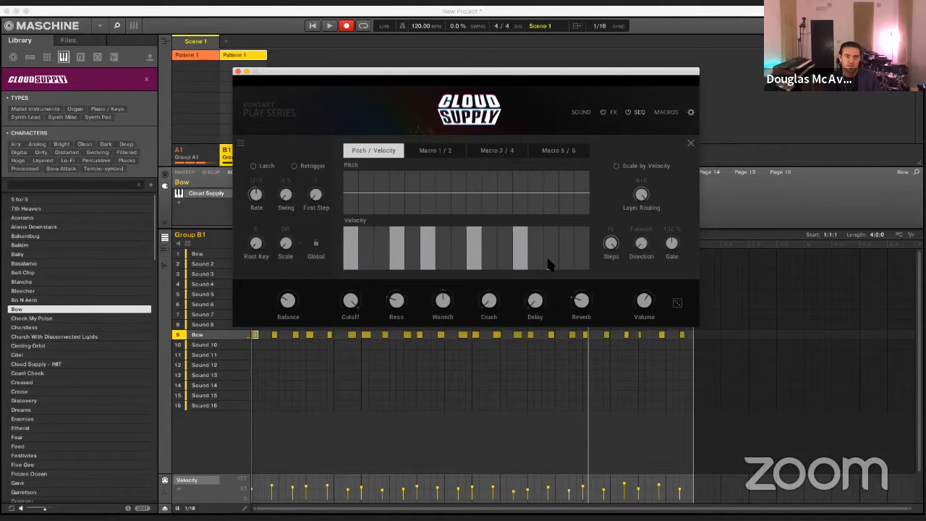
{"action": "left_click_drag", "start_coordinate": [549, 266], "coordinate": [550, 226]}
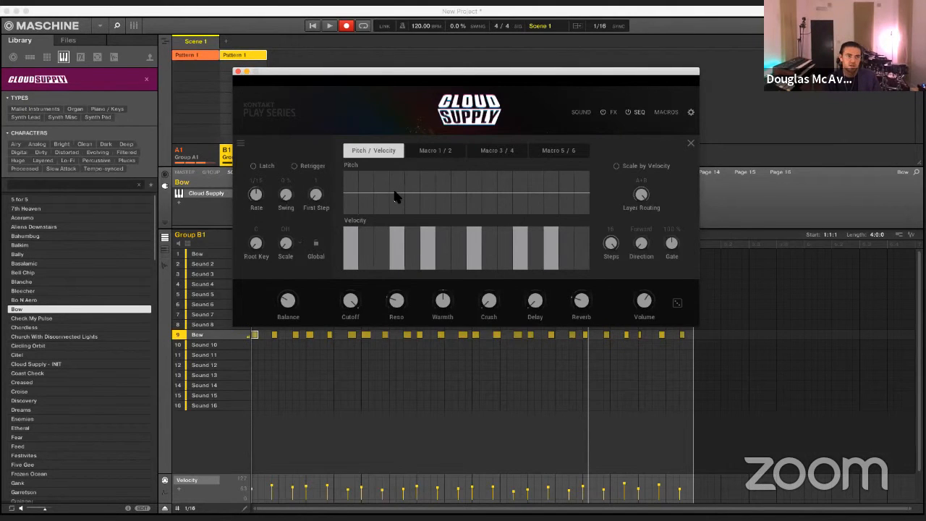
{"action": "left_click_drag", "start_coordinate": [395, 197], "coordinate": [396, 187]}
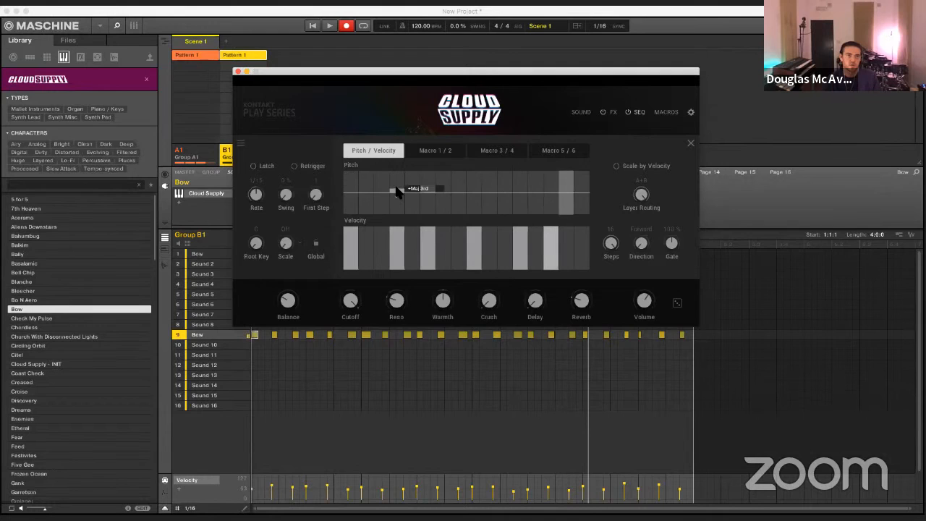
{"action": "left_click_drag", "start_coordinate": [408, 191], "coordinate": [405, 190]}
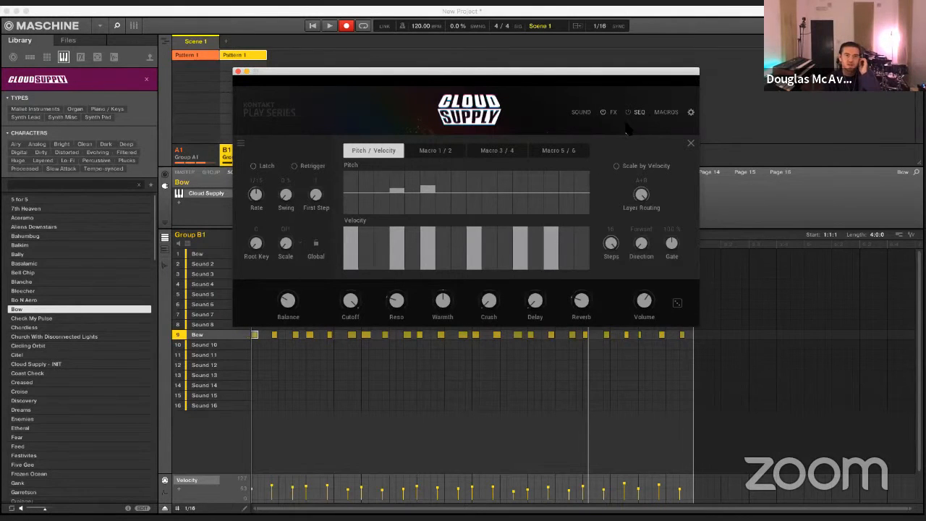
Examine Bow's Cutoff macro assignments and the reverb settings in its effects chain
{"action": "left_click", "coordinate": [665, 113]}
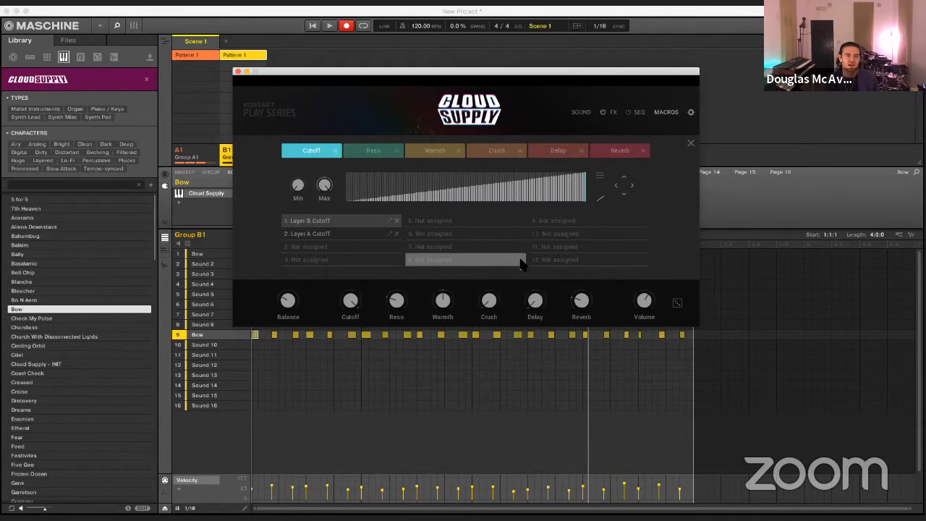
{"action": "left_click", "coordinate": [614, 114]}
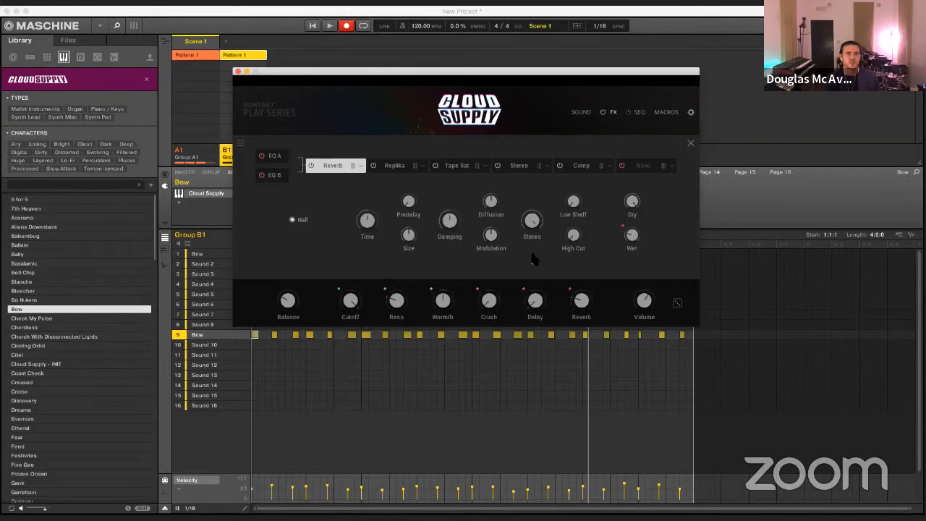
Lower the amp envelope's sustain on Layer B while the Bow part plays
{"action": "left_click", "coordinate": [417, 422]}
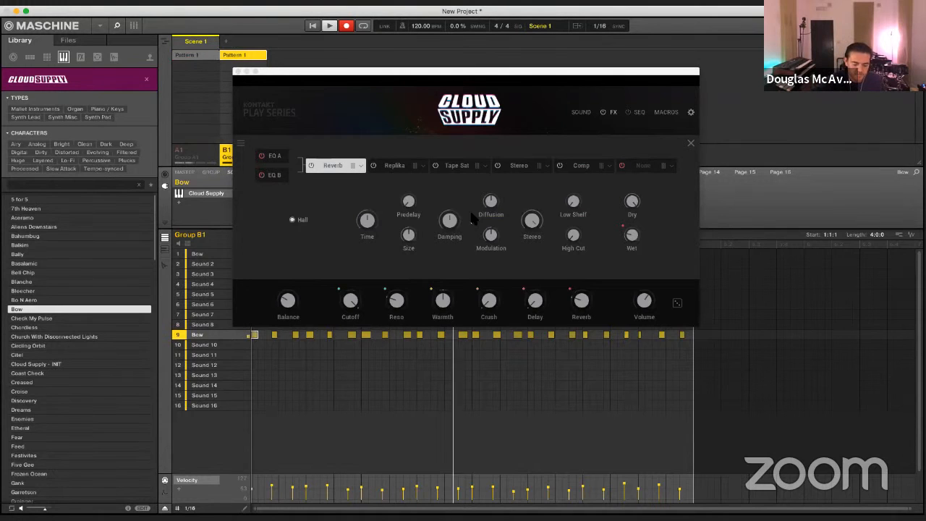
{"action": "left_click", "coordinate": [581, 114]}
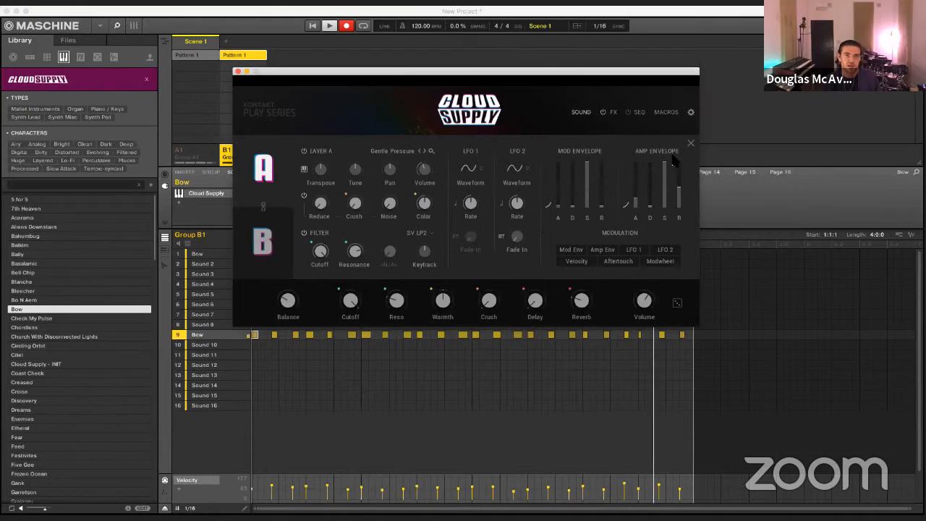
{"action": "left_click", "coordinate": [264, 245]}
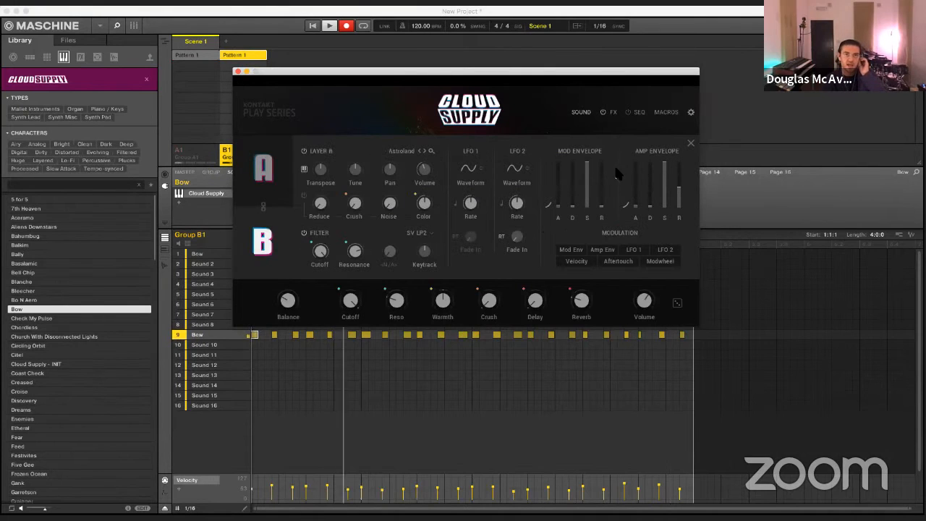
{"action": "mouse_move", "coordinate": [666, 199]}
{"action": "mouse_move", "coordinate": [665, 199]}
{"action": "left_mouse_down"}
{"action": "mouse_move", "coordinate": [666, 289]}
{"action": "mouse_move", "coordinate": [659, 217]}
{"action": "mouse_move", "coordinate": [670, 313]}
{"action": "mouse_move", "coordinate": [660, 190]}
{"action": "left_mouse_up"}
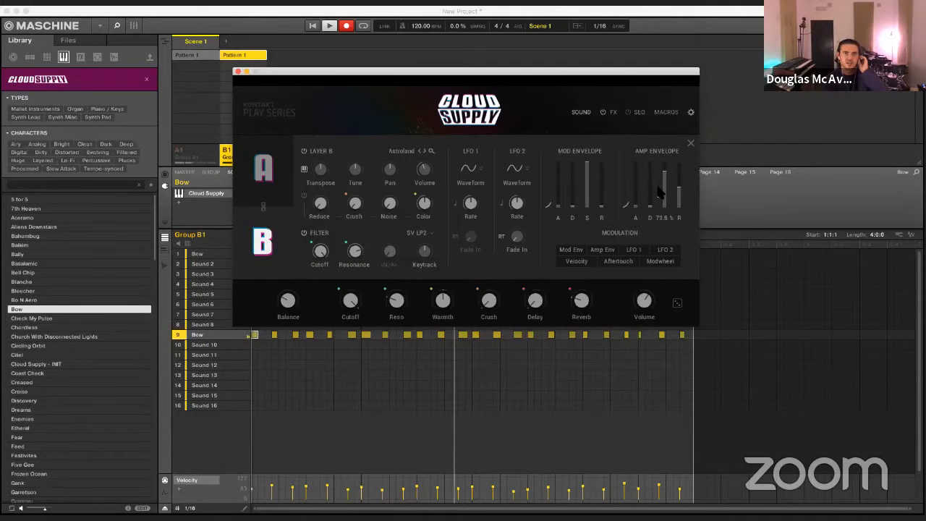
Examine the reverb and Replika delay settings in Bow's effects chain
{"action": "left_click", "coordinate": [613, 113]}
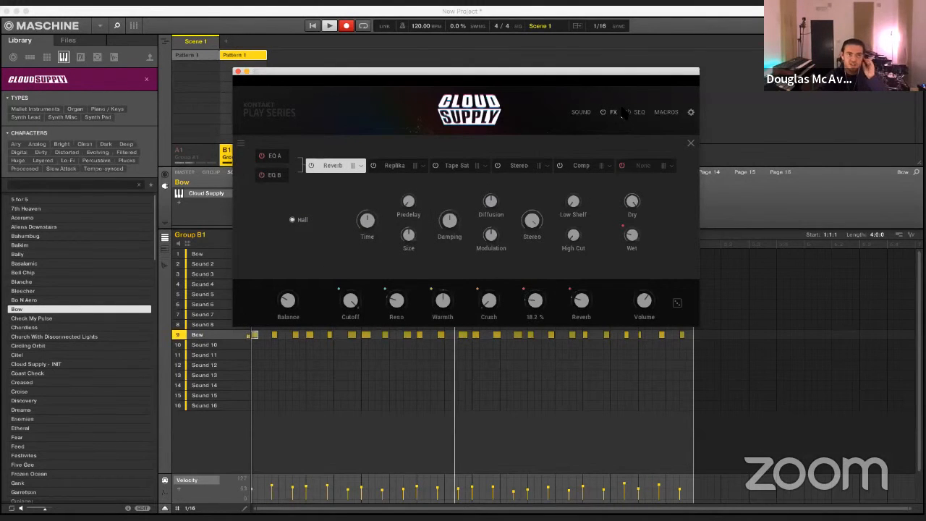
{"action": "left_click", "coordinate": [396, 165]}
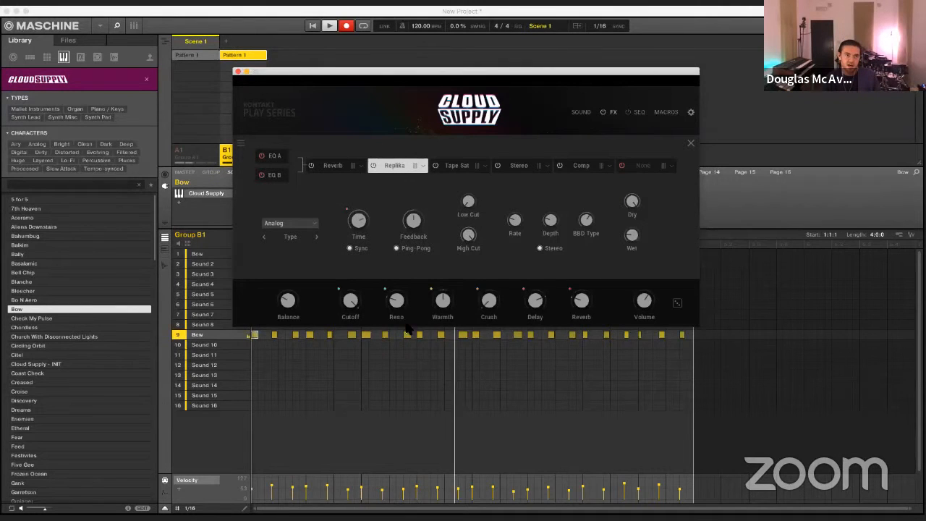
Glance at the mixer and load a fresh copy of the Bow preset onto Sound 12 of Group B1
{"action": "left_click", "coordinate": [403, 366]}
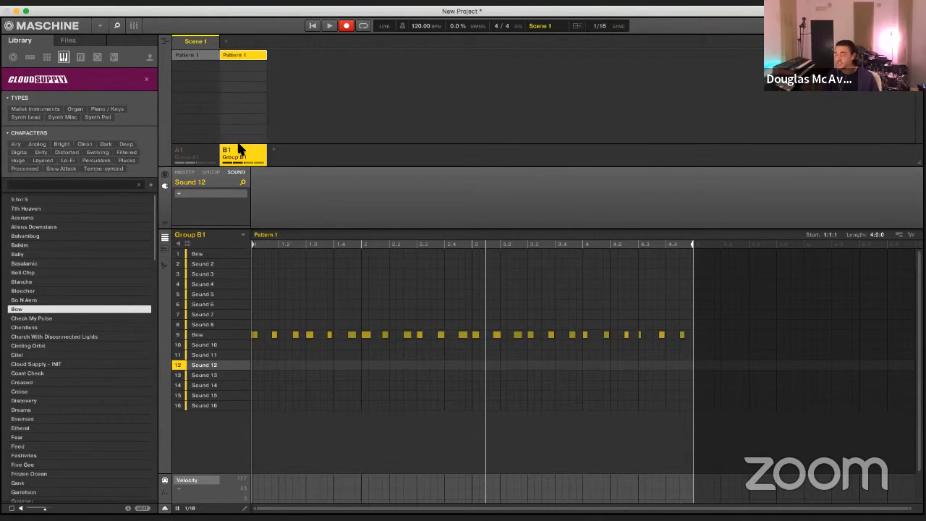
{"action": "left_click", "coordinate": [135, 26]}
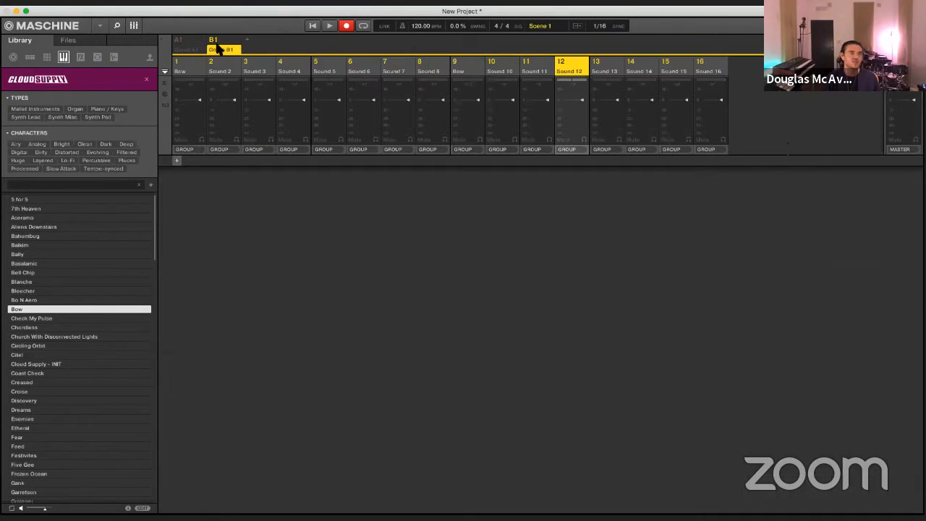
{"action": "left_click", "coordinate": [135, 26]}
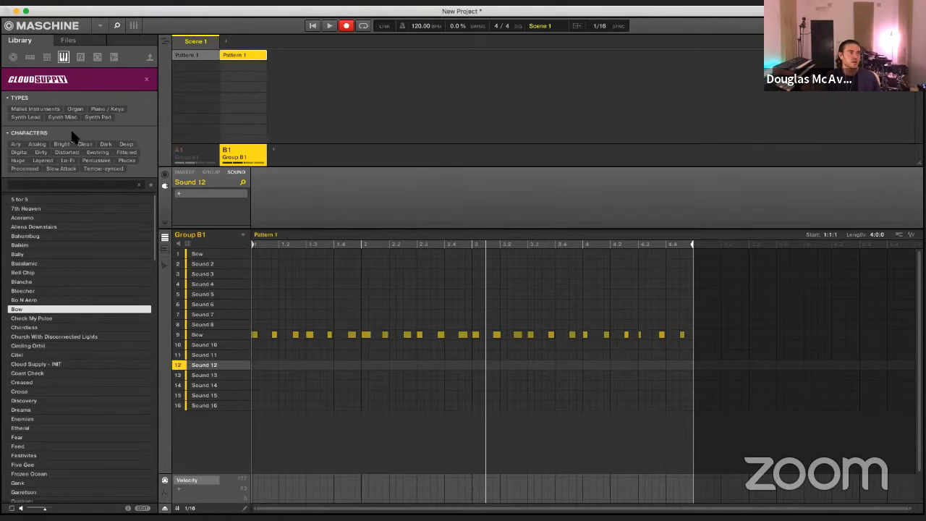
{"action": "double_click", "coordinate": [35, 308]}
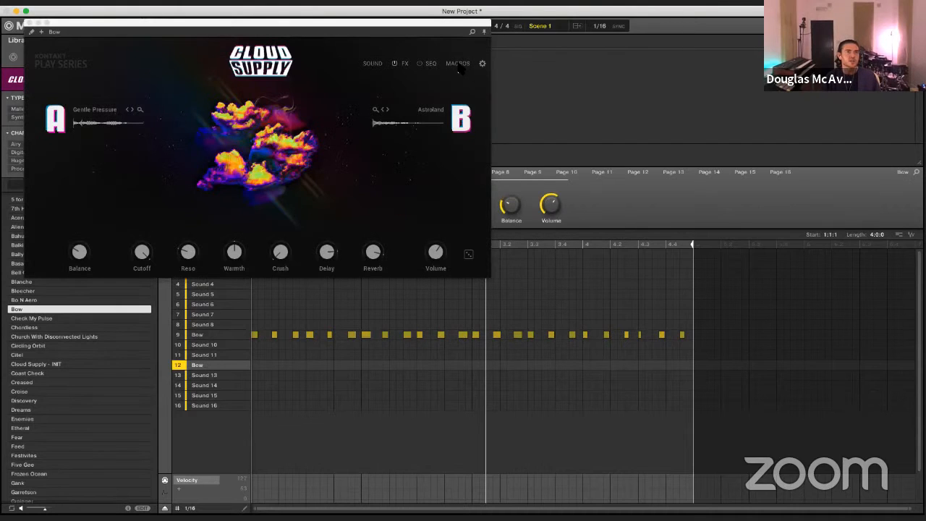
Remove the Replika Delay Time assignment from the Delay macro and the Reverb Wet Level assignment from the Reverb macro
{"action": "left_click", "coordinate": [457, 65]}
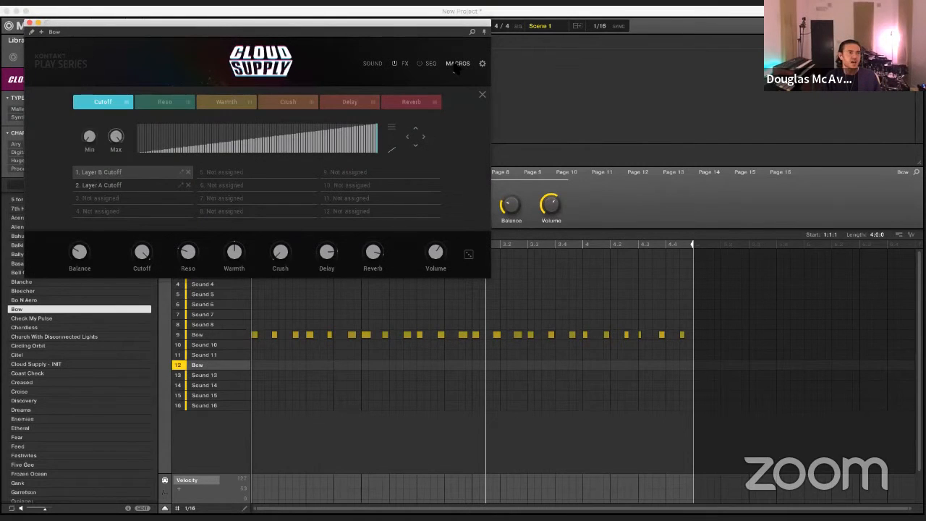
{"action": "left_click", "coordinate": [350, 103]}
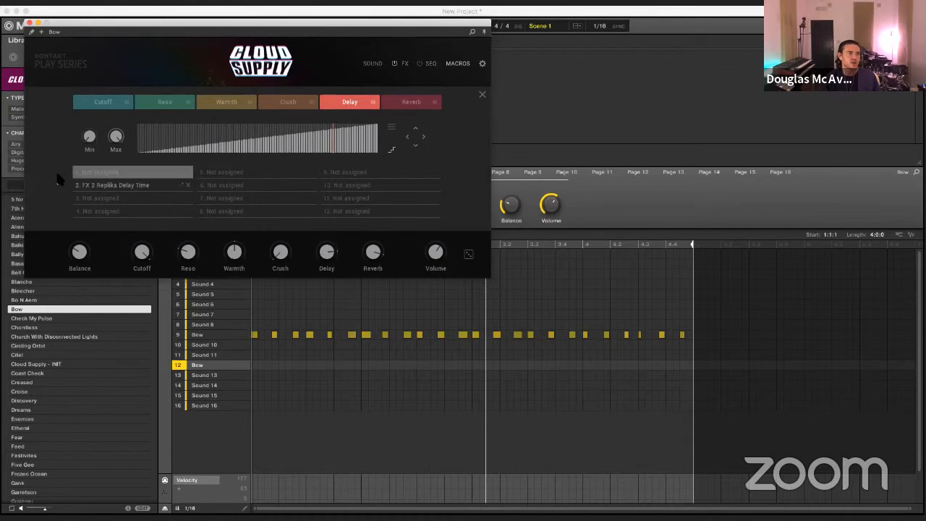
{"action": "left_click", "coordinate": [187, 185]}
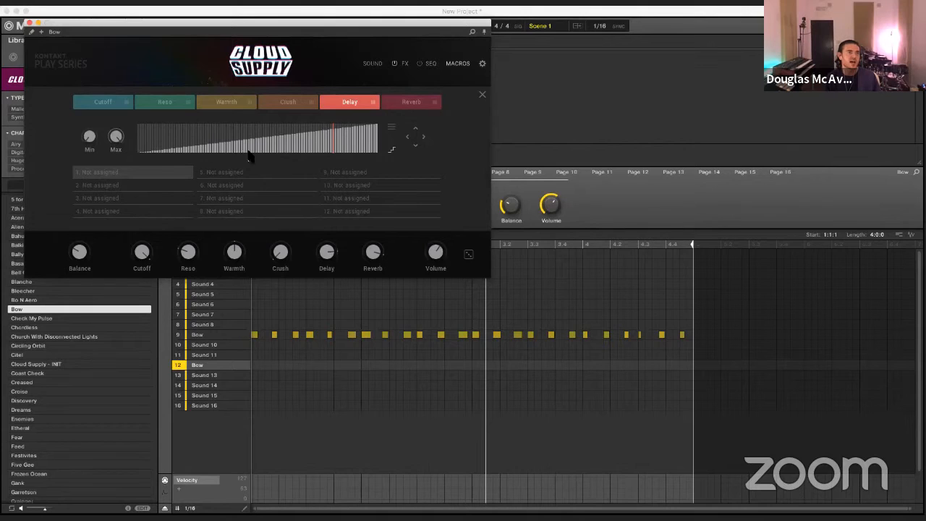
{"action": "left_click", "coordinate": [407, 68]}
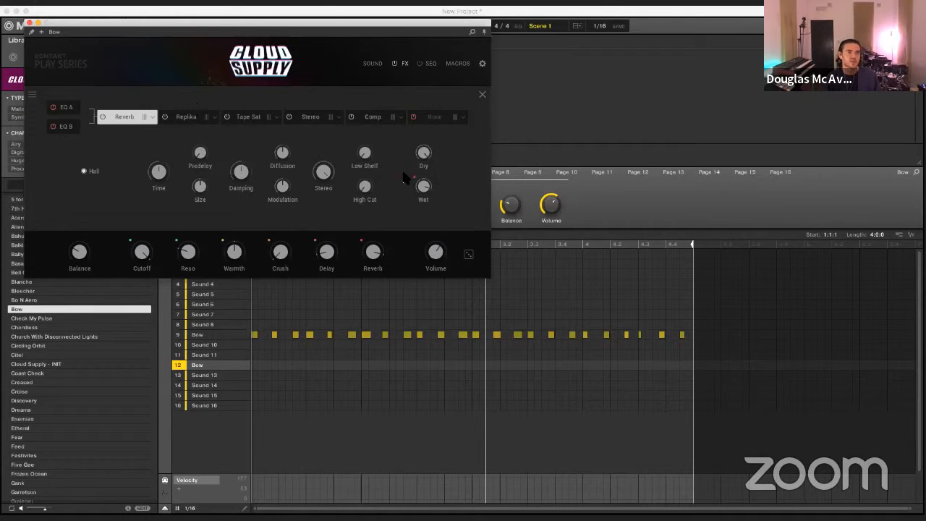
{"action": "left_click", "coordinate": [457, 64]}
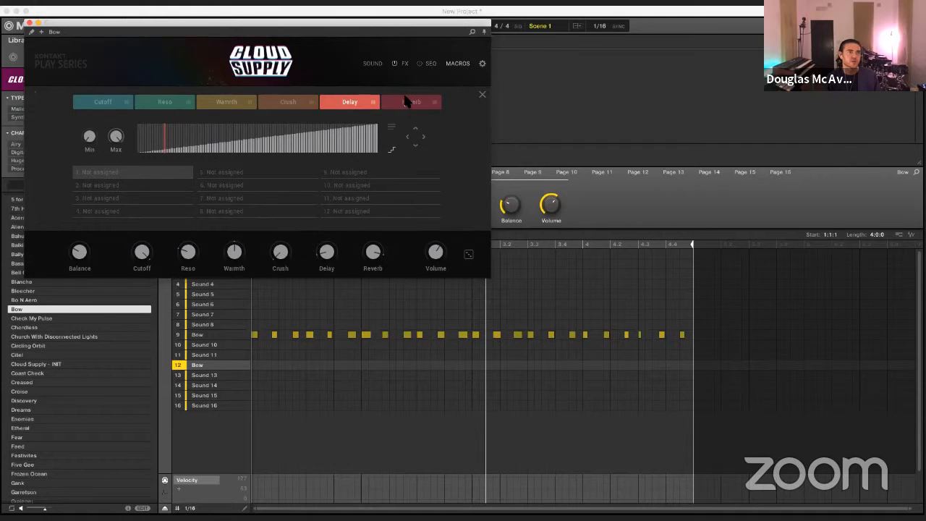
{"action": "left_click", "coordinate": [406, 101]}
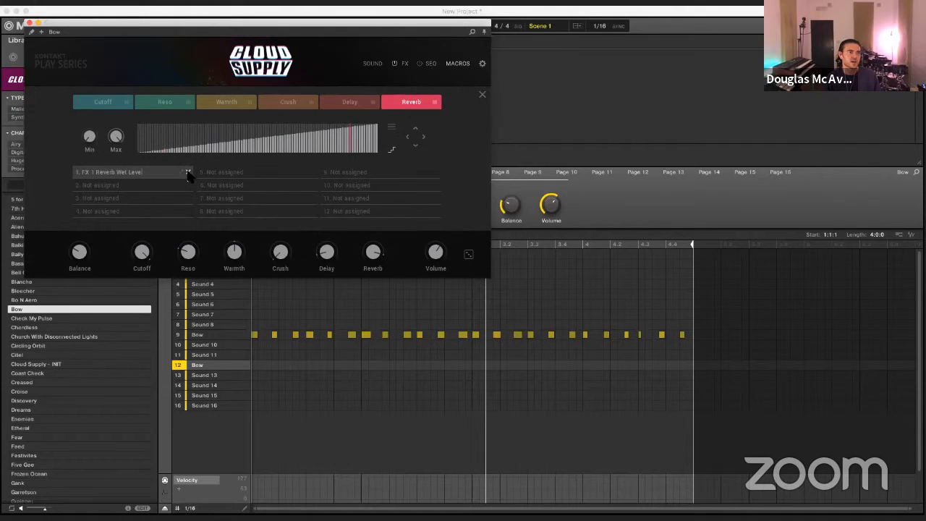
{"action": "left_click", "coordinate": [188, 172]}
Assign the Replika delay's Wet level to the Delay macro and turn that macro up to about 59%
{"action": "left_click", "coordinate": [404, 65]}
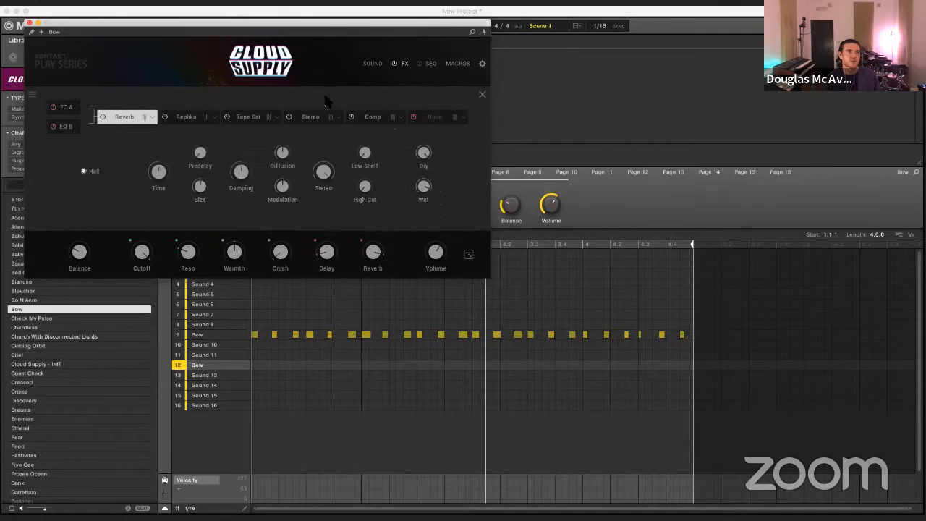
{"action": "left_click", "coordinate": [189, 120]}
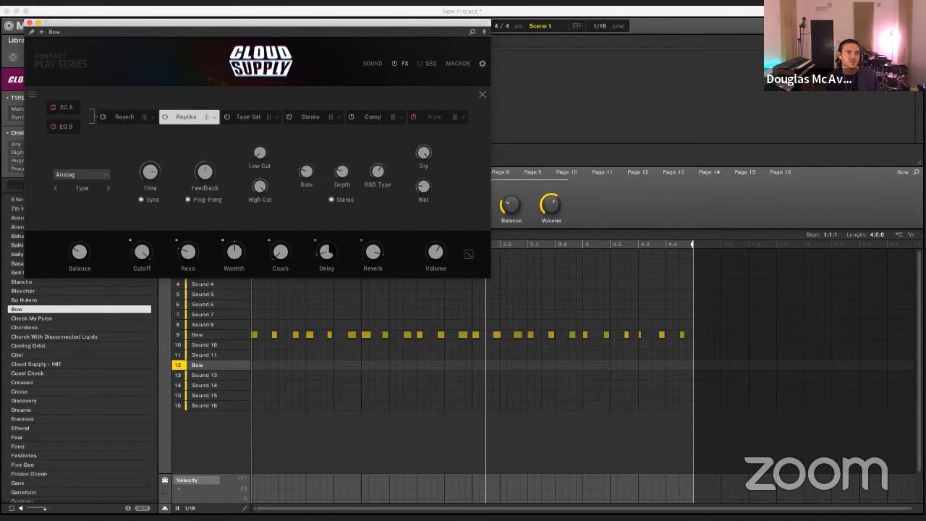
{"action": "right_click", "coordinate": [425, 189]}
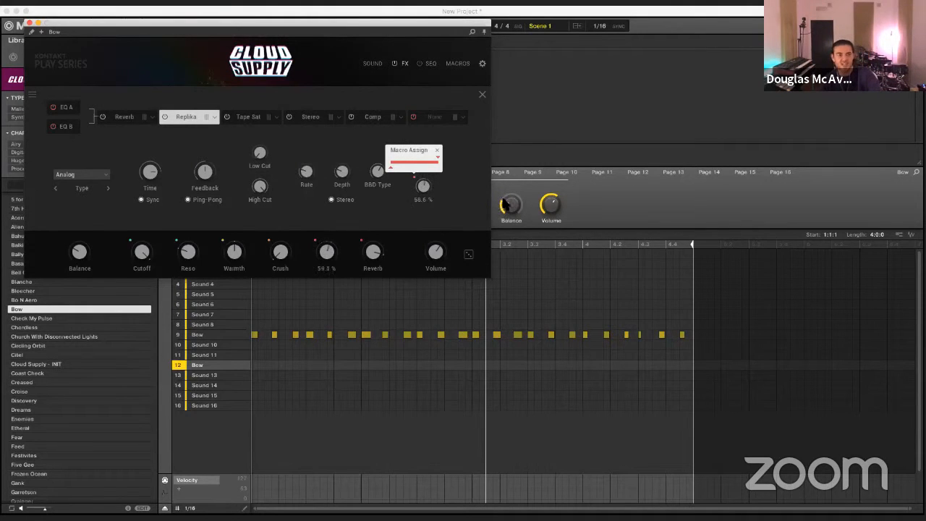
Load another copy of the Bow preset onto Sound 13 of Group B1
{"action": "left_click", "coordinate": [358, 377]}
{"action": "key", "text": "space"}
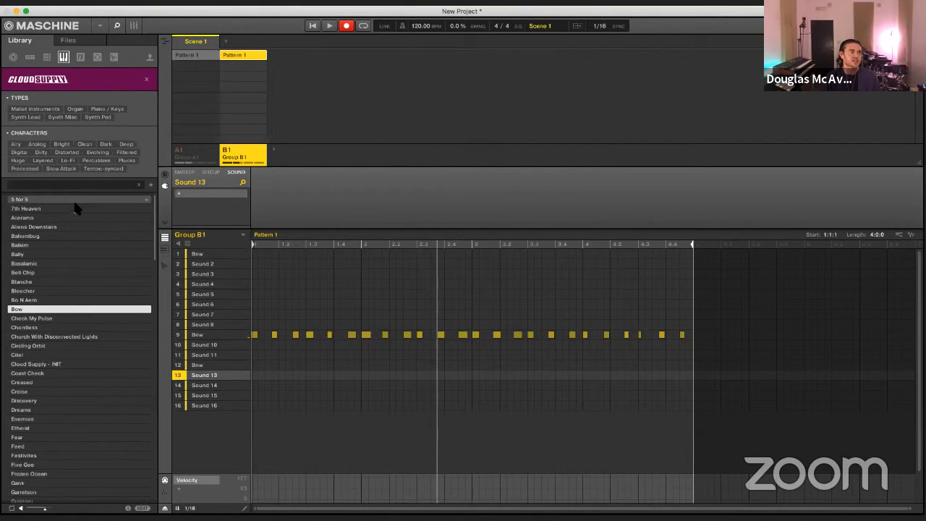
{"action": "double_click", "coordinate": [25, 311]}
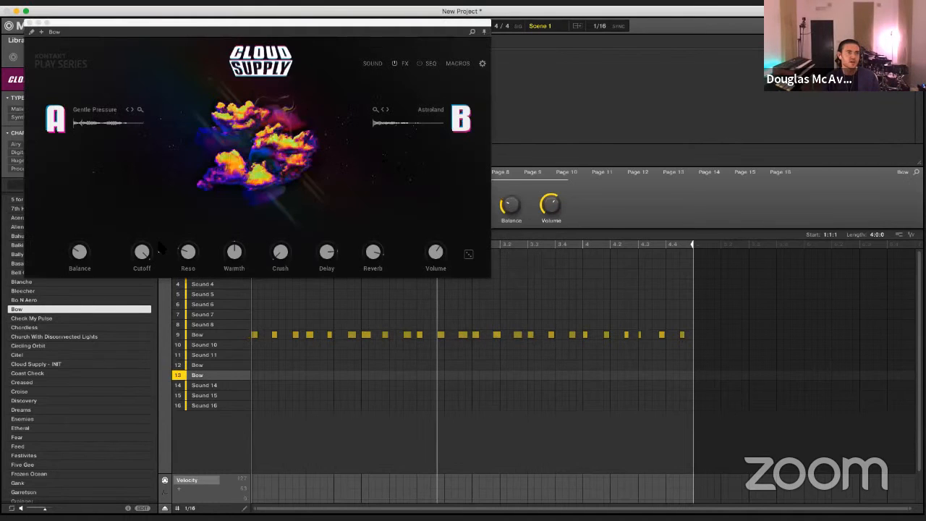
Look over the layer settings, Cutoff macro assignments and reverb of the Bow instrument on Sound 13
{"action": "left_click", "coordinate": [372, 64]}
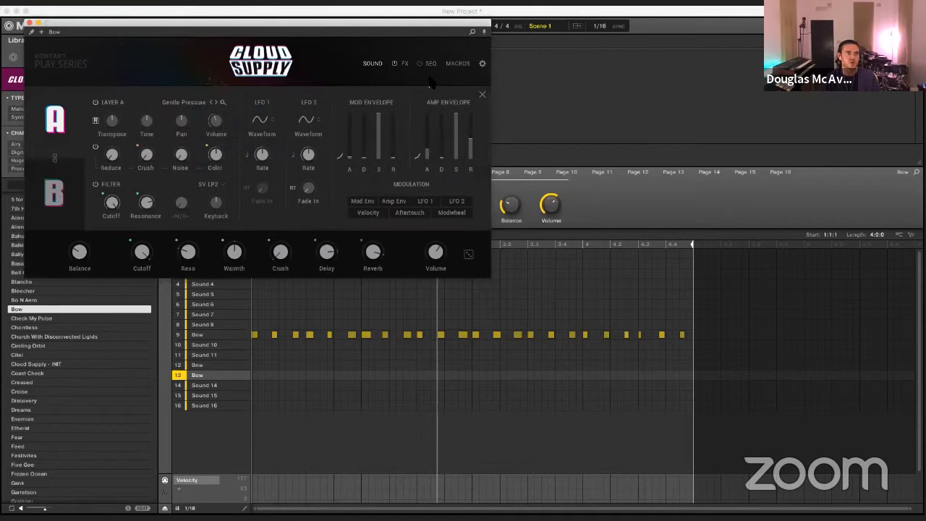
{"action": "left_click", "coordinate": [458, 64]}
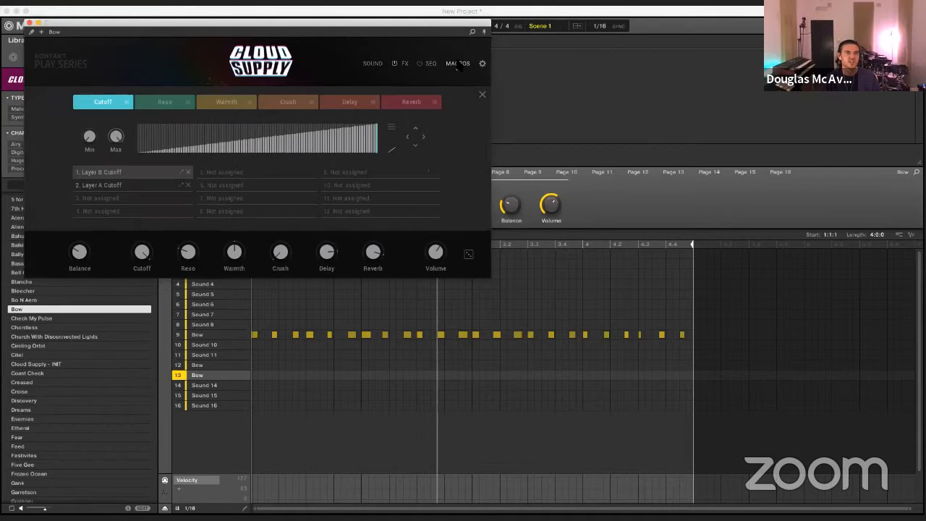
{"action": "left_click", "coordinate": [406, 65]}
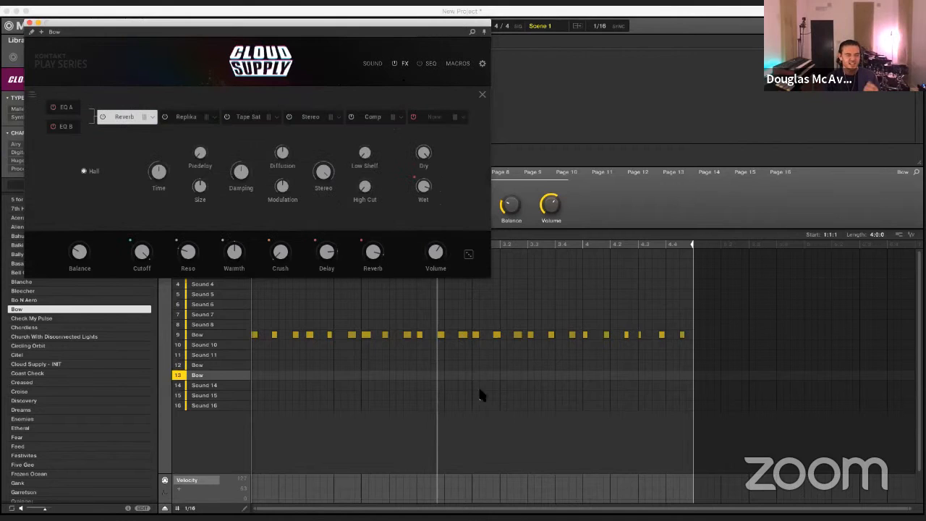
{"action": "left_click", "coordinate": [525, 454]}
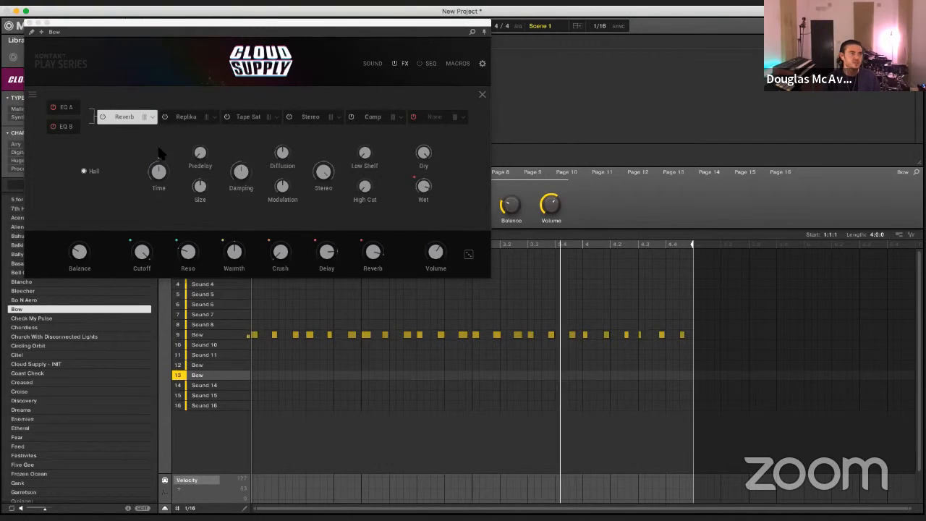
On EQ A, cut the low-frequency gain, boost HF by 11.8 dB at 14.2 kHz, and raise the HMF gain around 4.8 kHz
{"action": "left_click", "coordinate": [62, 109]}
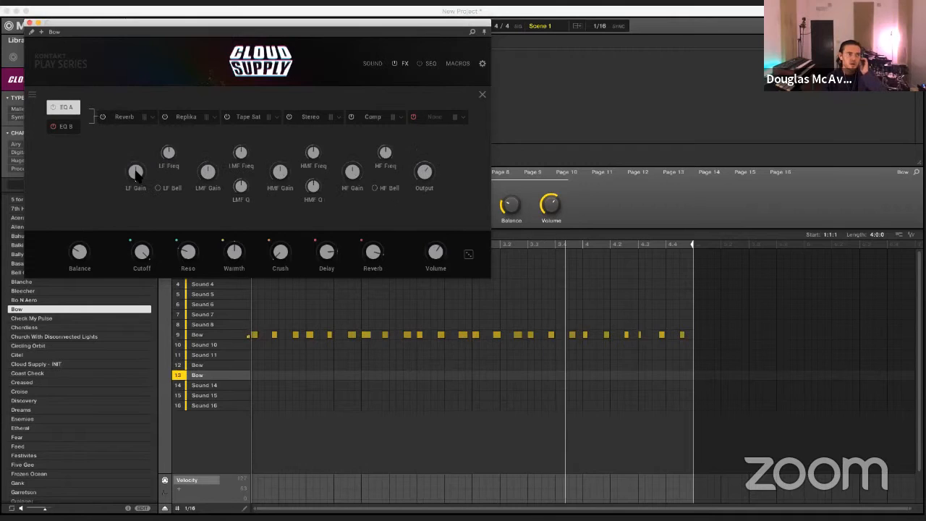
{"action": "left_click_drag", "start_coordinate": [138, 173], "coordinate": [135, 202]}
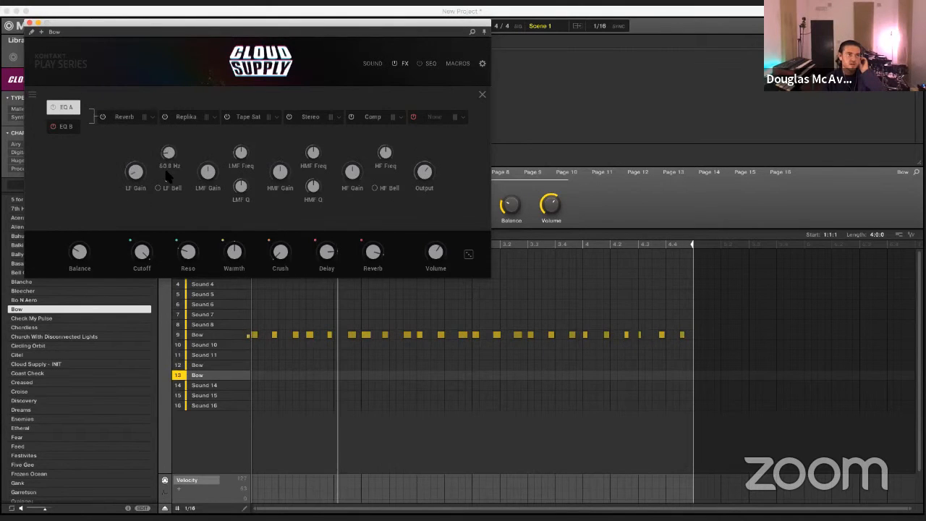
{"action": "left_click_drag", "start_coordinate": [130, 184], "coordinate": [136, 190]}
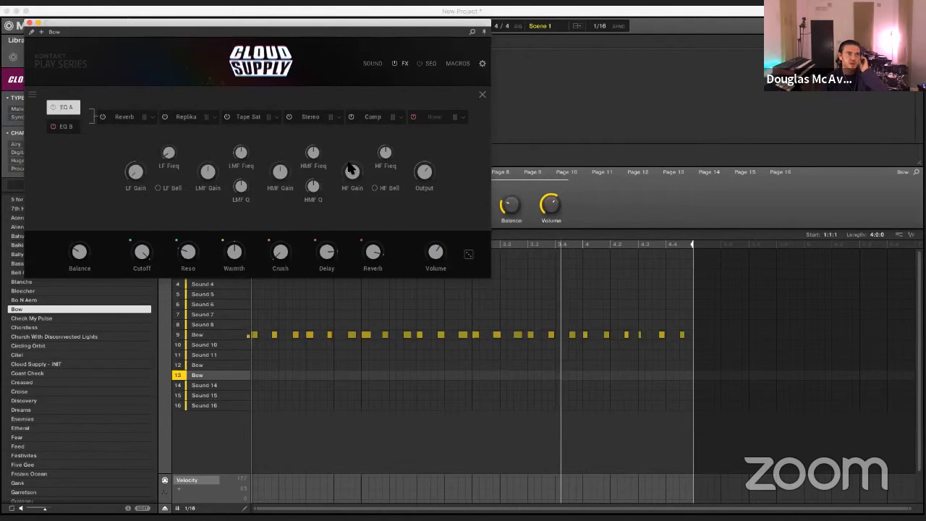
{"action": "left_click_drag", "start_coordinate": [353, 172], "coordinate": [352, 152]}
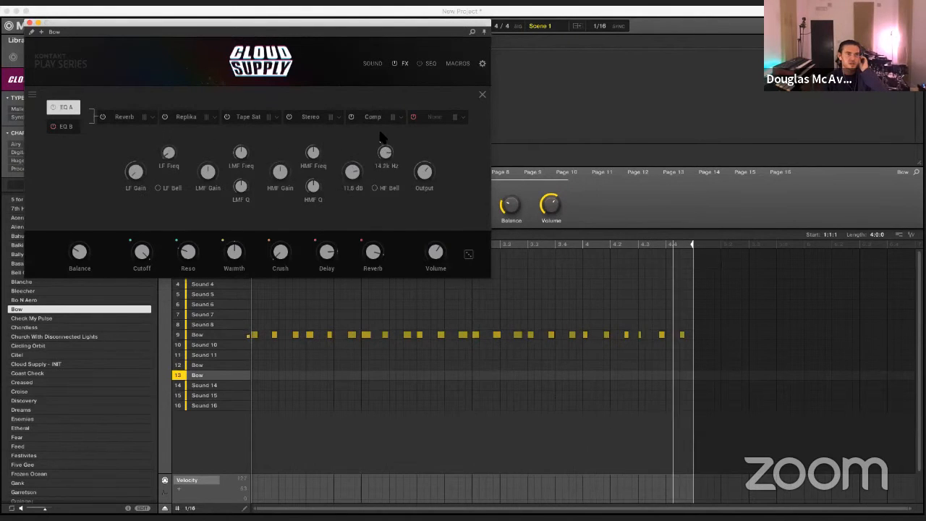
{"action": "left_click", "coordinate": [314, 153]}
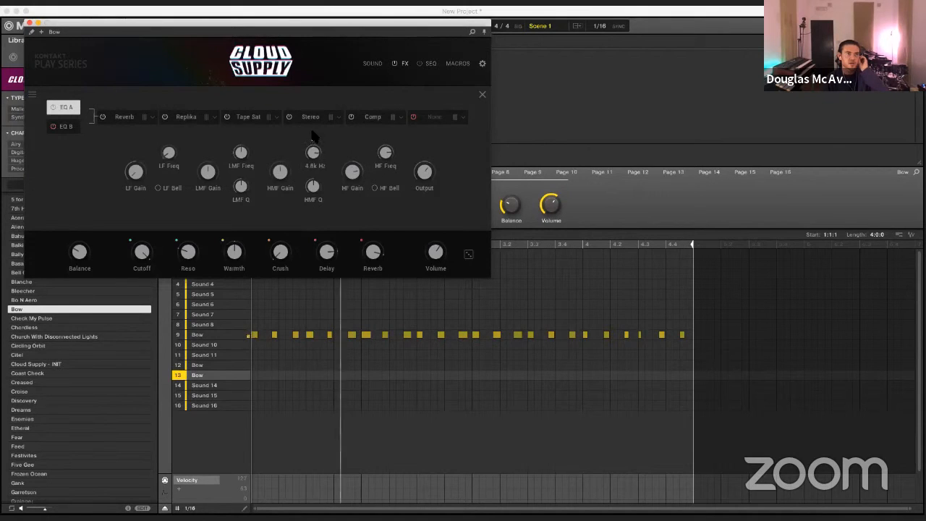
{"action": "left_click_drag", "start_coordinate": [282, 176], "coordinate": [279, 149]}
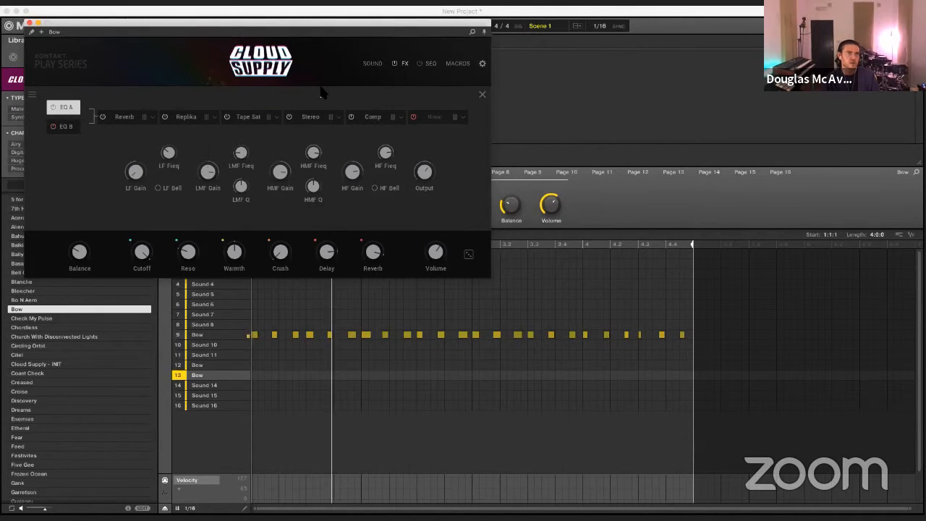
Boost EQ B's HF gain to 20.0 dB at 22.0 kHz, and set EQ A's LF frequency to 600 Hz
{"action": "left_click", "coordinate": [63, 127]}
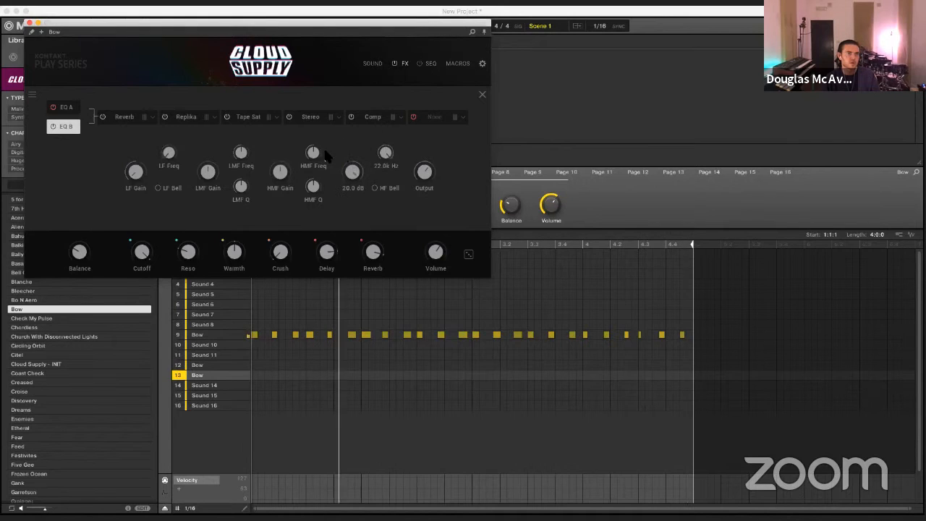
{"action": "left_click", "coordinate": [51, 126]}
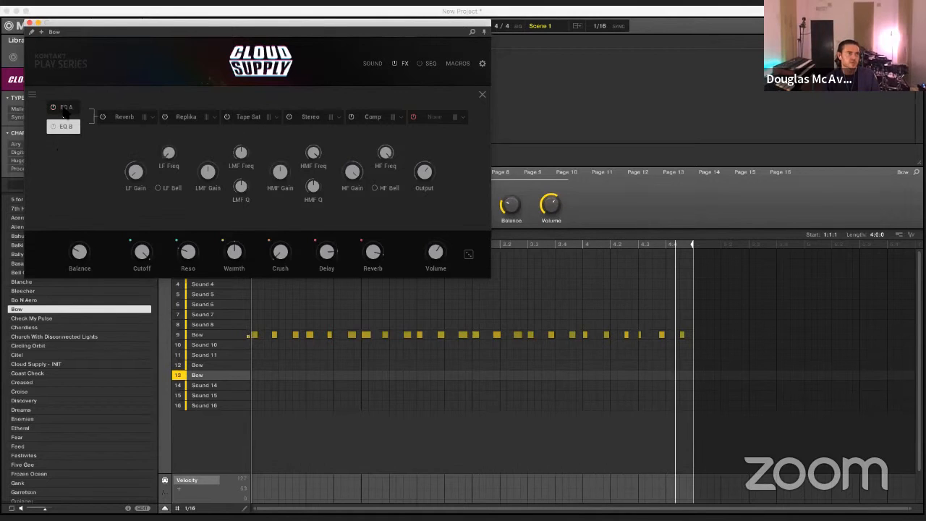
{"action": "left_click", "coordinate": [64, 107]}
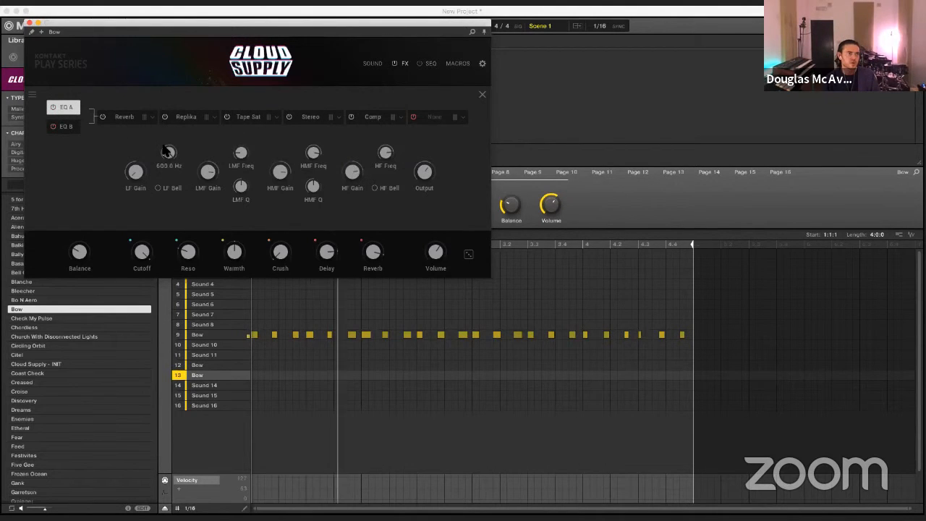
Set up Group C1 with an empty pattern and select its Sound 15 for a Lo-Fi Glow preset
{"action": "left_click", "coordinate": [248, 409]}
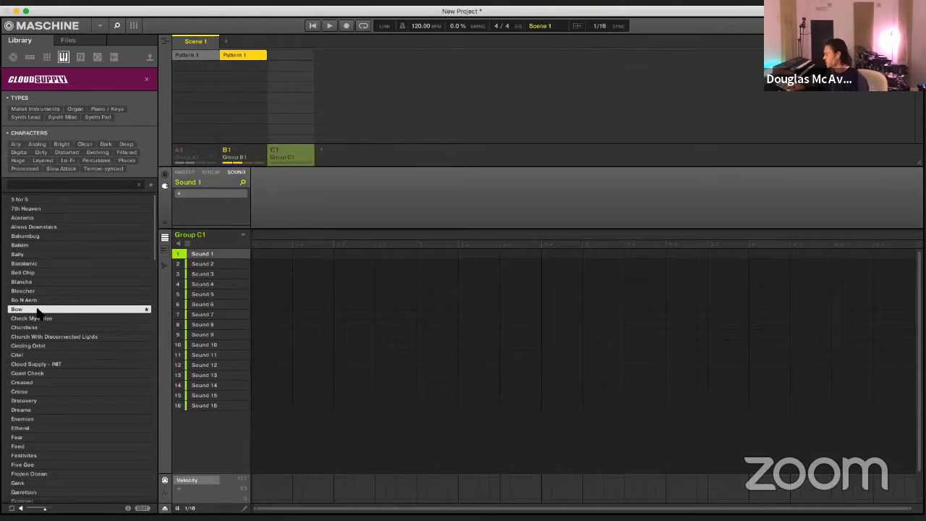
{"action": "left_click", "coordinate": [488, 398]}
{"action": "key", "text": "space"}
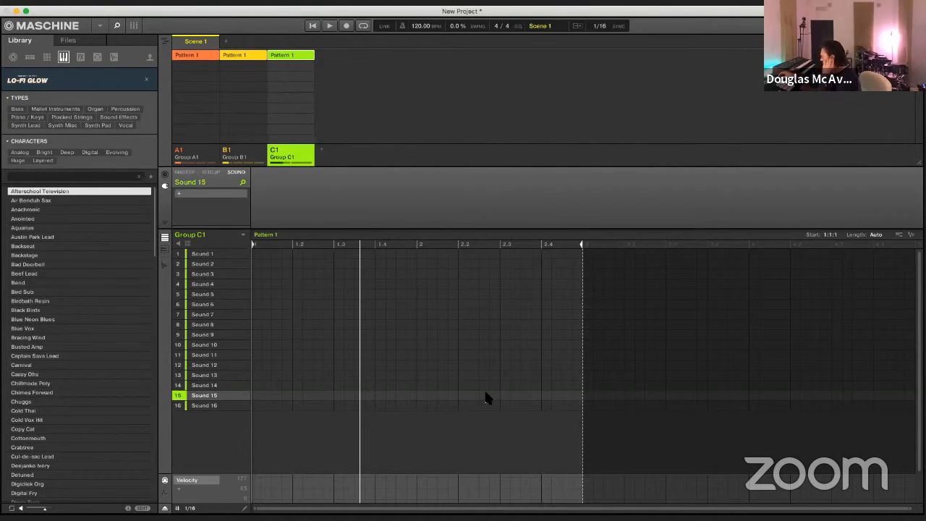
Browse the Lo-Fi Glow presets from Afterschool Television down to Digital Fry and load Digital Fry on Sound 15
{"action": "key", "text": "Down"}
{"action": "key", "text": "Down"}
{"action": "key", "text": "Down"}
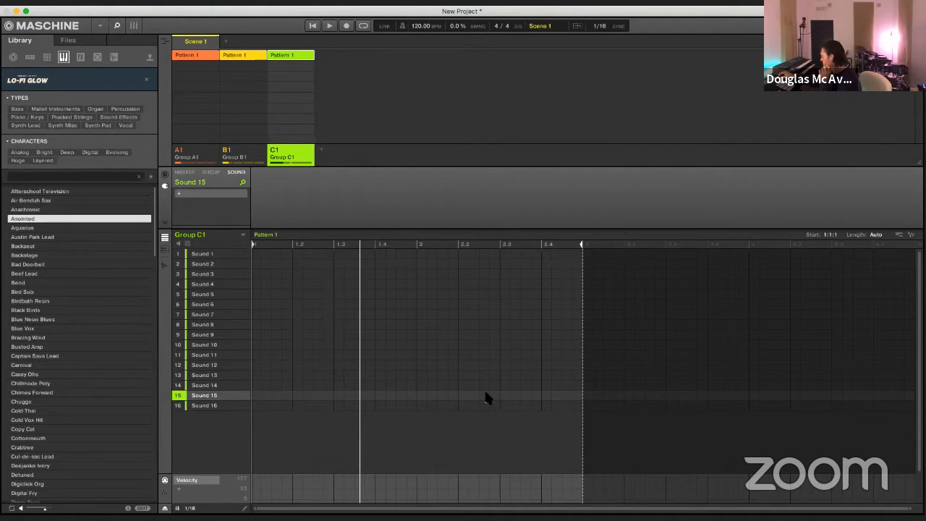
{"action": "key", "text": "Down"}
{"action": "key", "text": "Down"}
{"action": "key", "text": "Down"}
{"action": "key", "text": "Down"}
{"action": "key", "text": "Down"}
{"action": "key", "text": "Down"}
{"action": "key", "text": "Down"}
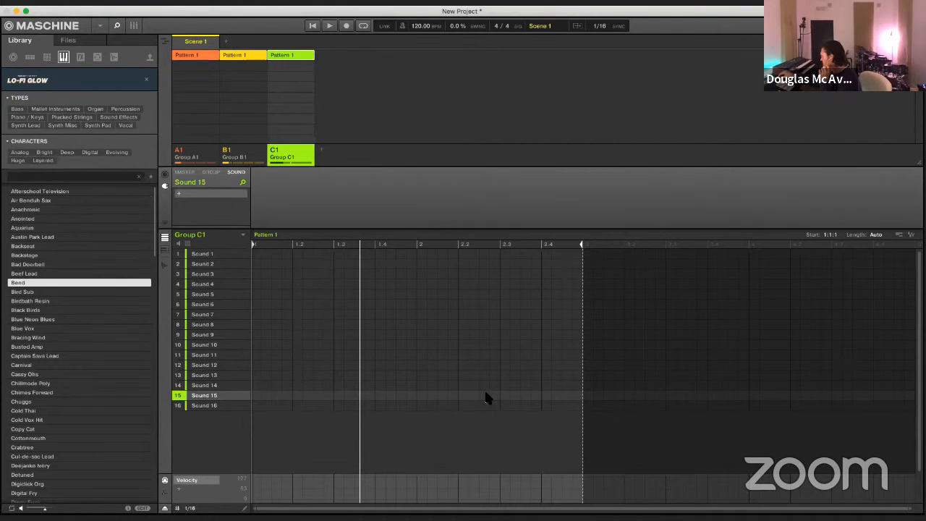
{"action": "key", "text": "Down"}
{"action": "key", "text": "Down"}
{"action": "key", "text": "Down"}
{"action": "key", "text": "Down"}
{"action": "key", "text": "Down"}
{"action": "key", "text": "Down"}
{"action": "key", "text": "Down"}
{"action": "key", "text": "Down"}
{"action": "key", "text": "Down"}
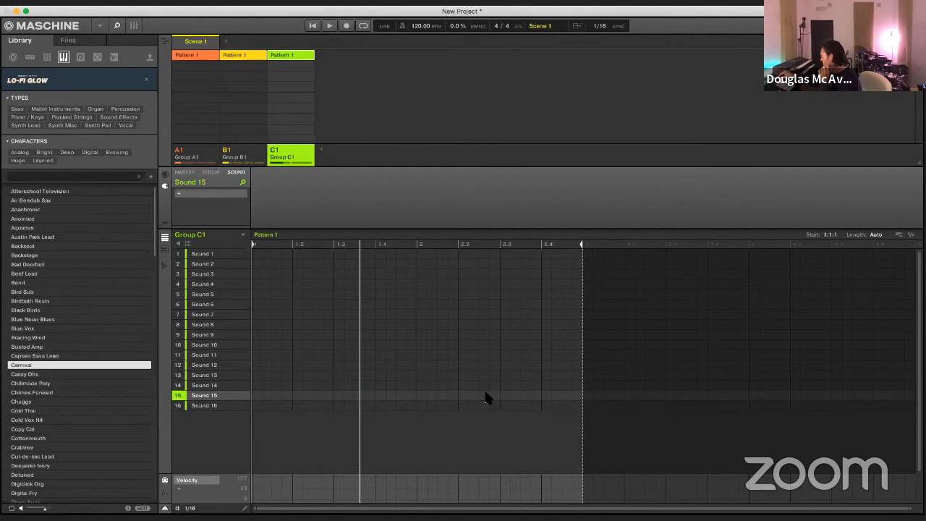
{"action": "key", "text": "Down"}
{"action": "key", "text": "Down"}
{"action": "key", "text": "Down"}
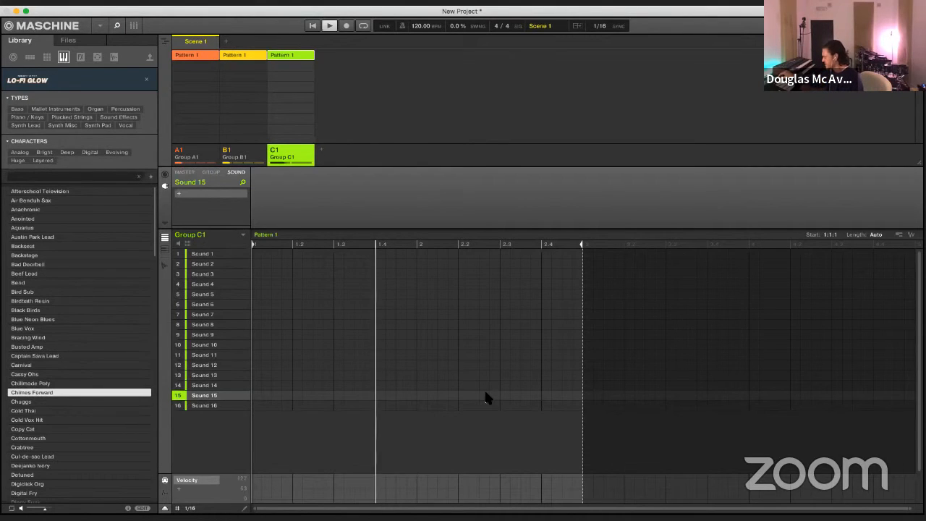
{"action": "key", "text": "Down"}
{"action": "key", "text": "Down"}
{"action": "key", "text": "Down"}
{"action": "key", "text": "Down"}
{"action": "key", "text": "Down"}
{"action": "key", "text": "Down"}
{"action": "key", "text": "Down"}
{"action": "key", "text": "Down"}
{"action": "key", "text": "Down"}
{"action": "key", "text": "Down"}
{"action": "key", "text": "Down"}
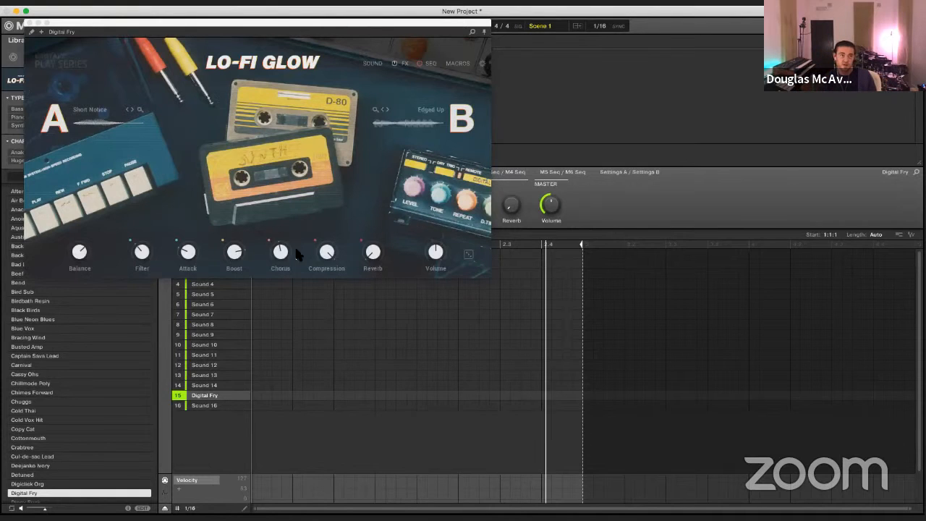
Load the Lo-Fi Glow preset Digital Fry on Sound 9 of Group C1 and move its instrument window off the sound list
{"action": "left_click", "coordinate": [407, 323]}
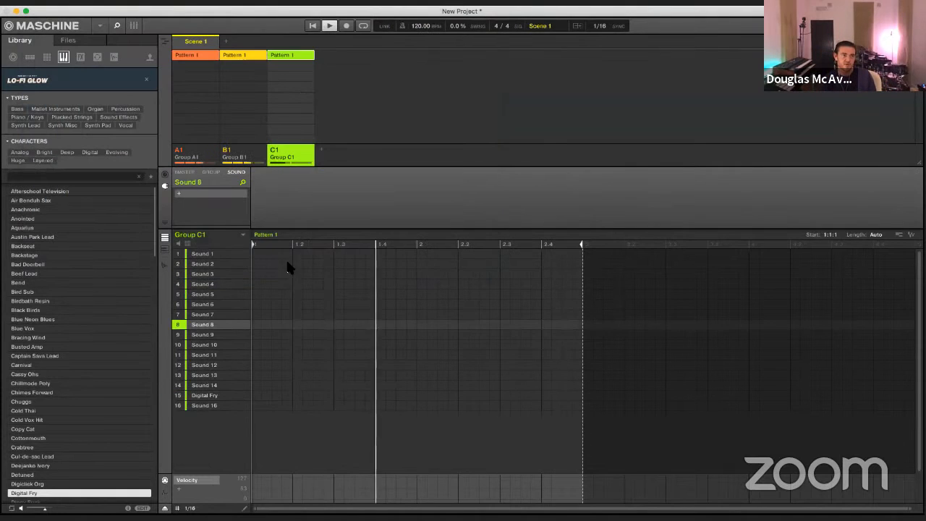
{"action": "left_click", "coordinate": [384, 336]}
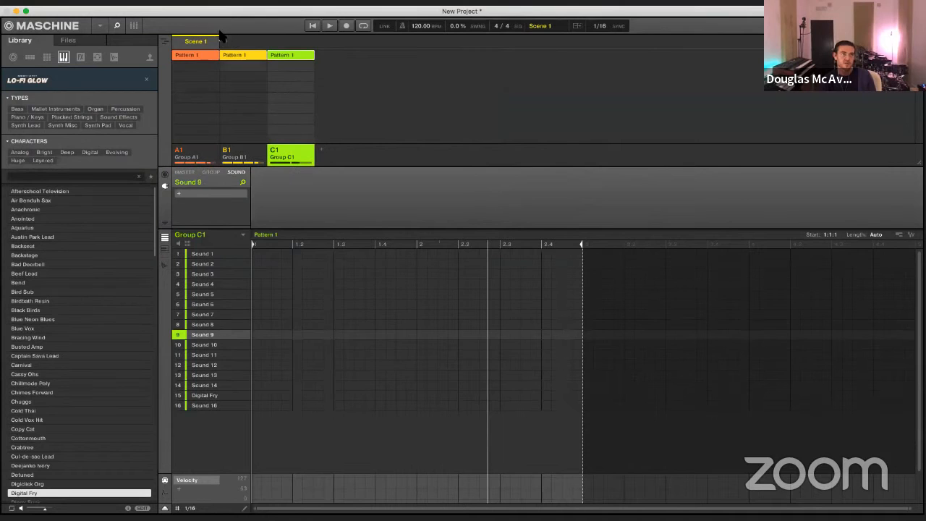
{"action": "mouse_move", "coordinate": [217, 13]}
{"action": "left_mouse_down"}
{"action": "mouse_move", "coordinate": [238, 132]}
{"action": "mouse_move", "coordinate": [216, 21]}
{"action": "left_mouse_up"}
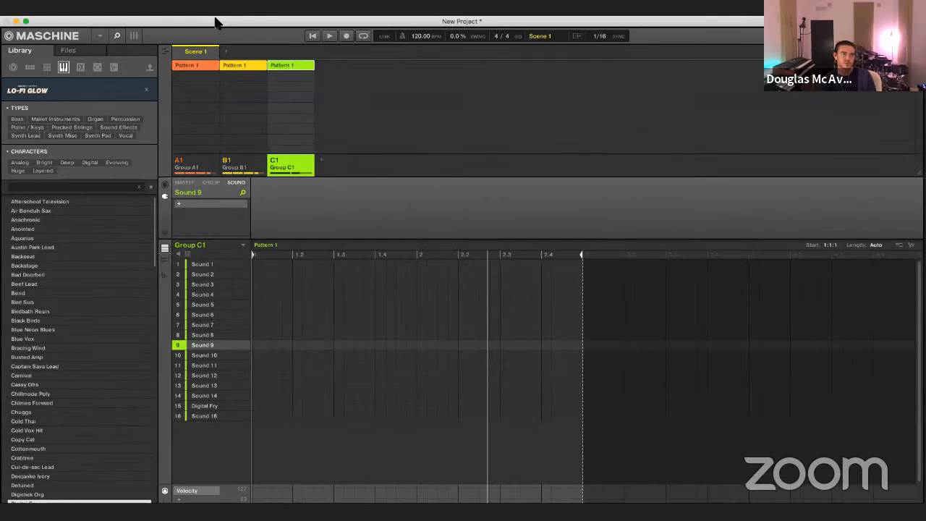
{"action": "double_click", "coordinate": [216, 21]}
{"action": "left_click", "coordinate": [94, 83]}
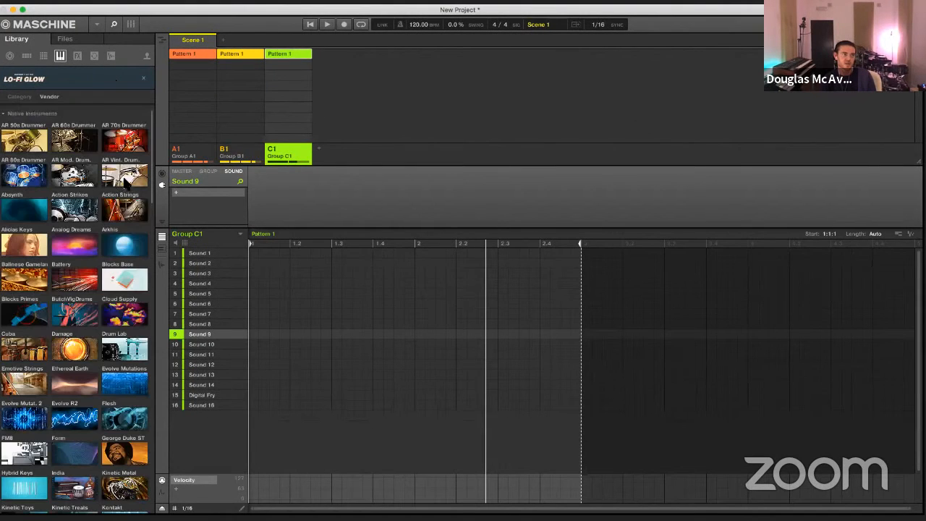
{"action": "scroll", "coordinate": [122, 410], "scroll_direction": "down", "scroll_amount": 10}
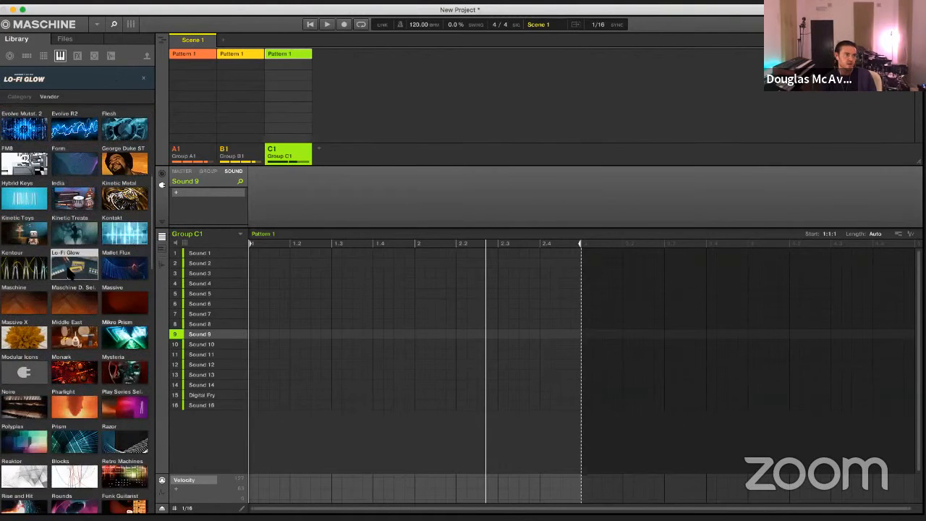
{"action": "left_click", "coordinate": [71, 269]}
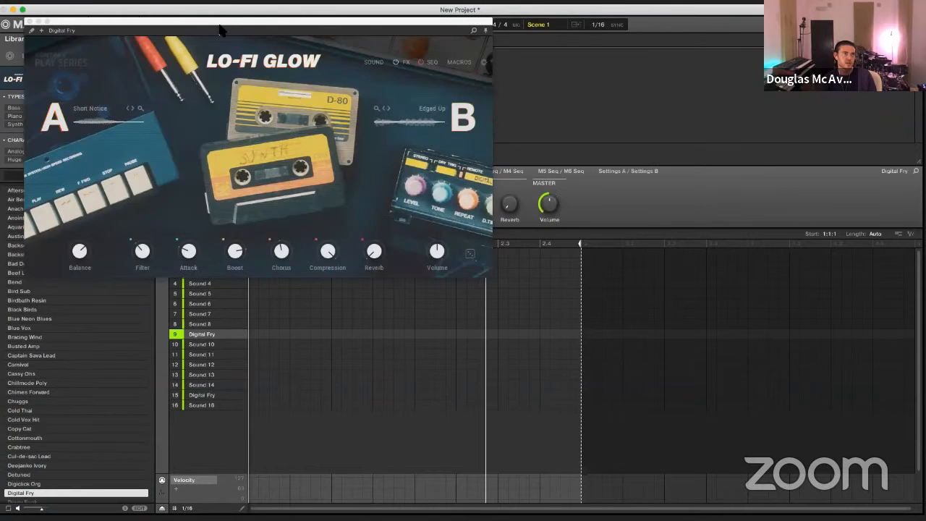
{"action": "left_click_drag", "start_coordinate": [201, 21], "coordinate": [223, 25]}
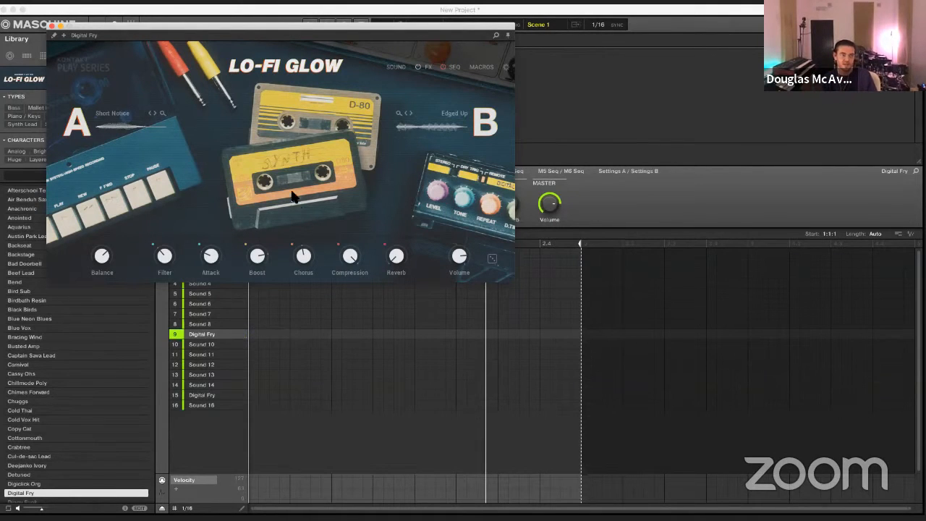
{"action": "left_click_drag", "start_coordinate": [300, 37], "coordinate": [508, 175]}
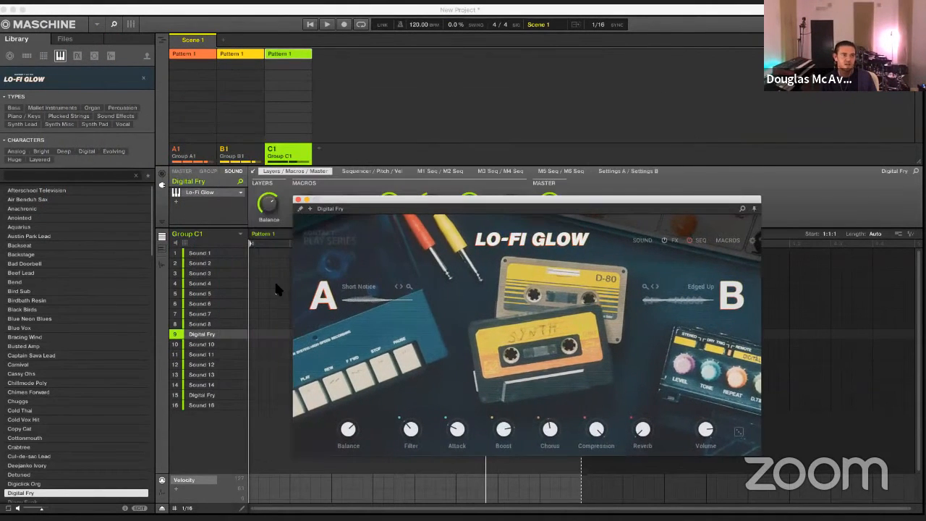
Play the scene, mute Group B1 and return to Group C1's pattern
{"action": "left_click", "coordinate": [284, 283]}
{"action": "key", "text": "space"}
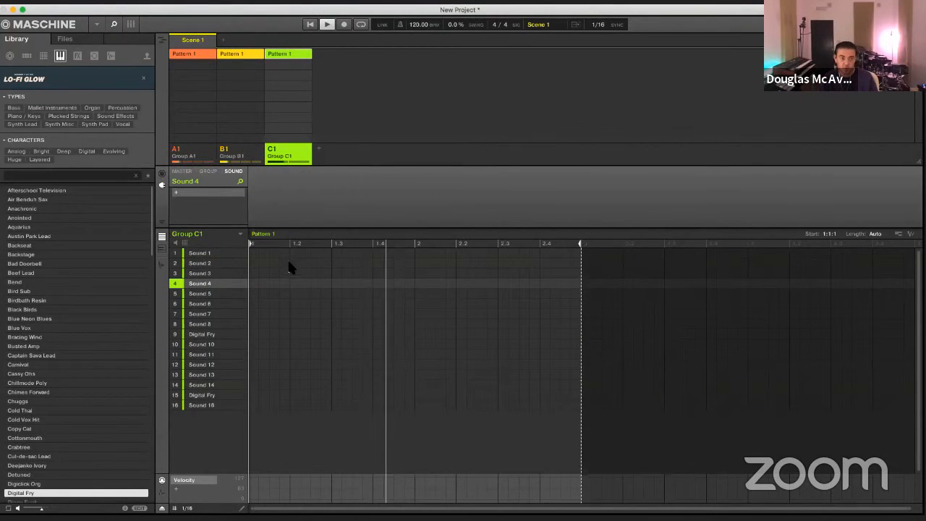
{"action": "left_click", "coordinate": [247, 131]}
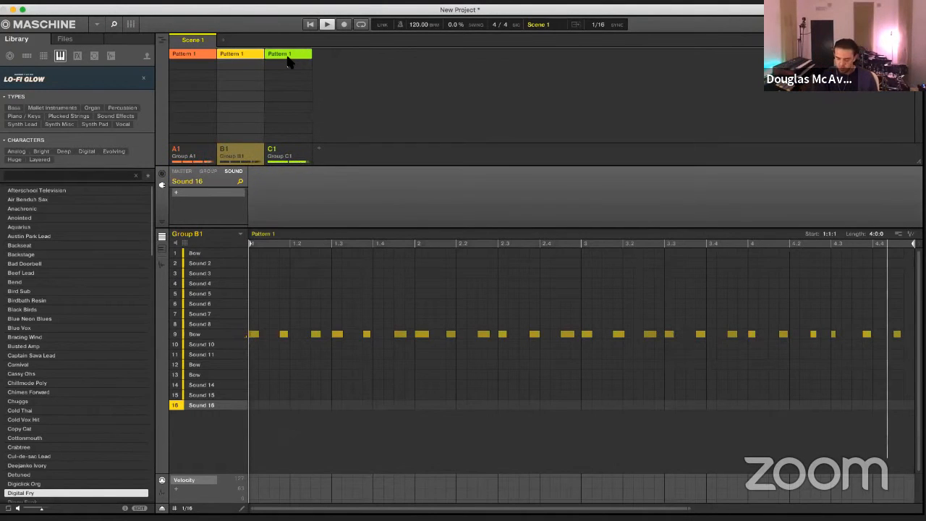
{"action": "left_click", "coordinate": [288, 61]}
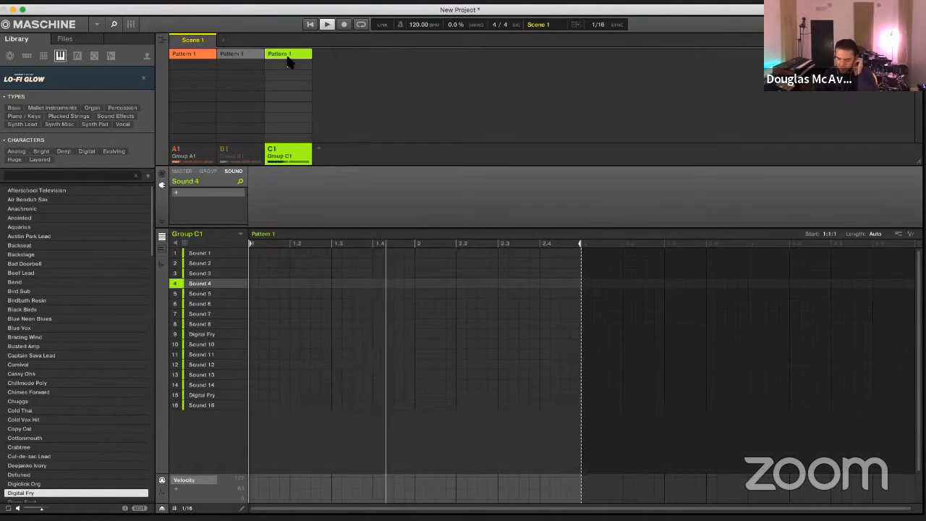
Audition Super 8 presets over the playing beat and load Abrupt on Sound 1 of Group D1
{"action": "left_click", "coordinate": [382, 323]}
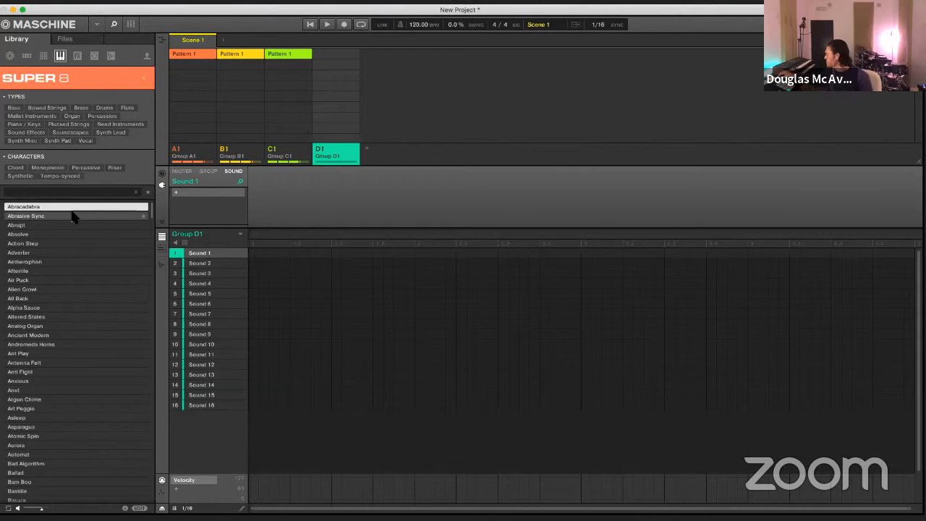
{"action": "key", "text": "space"}
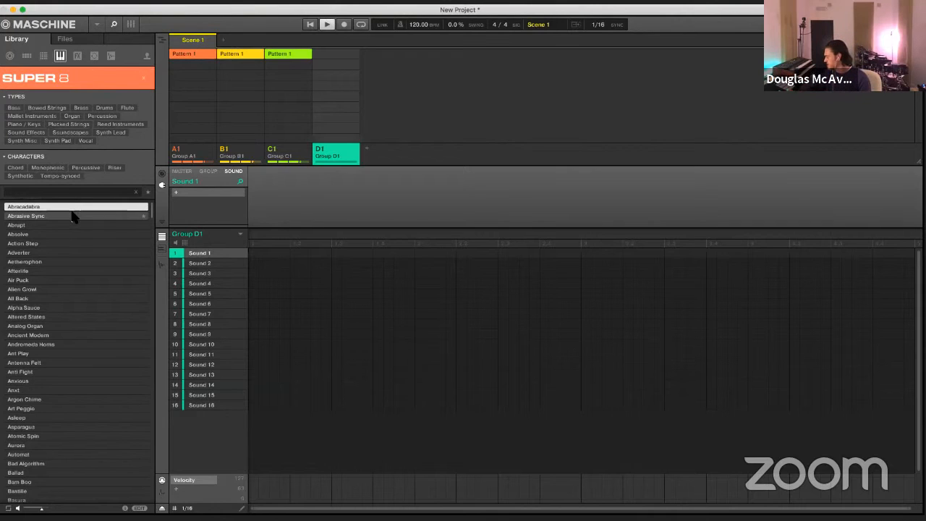
{"action": "left_click", "coordinate": [73, 216]}
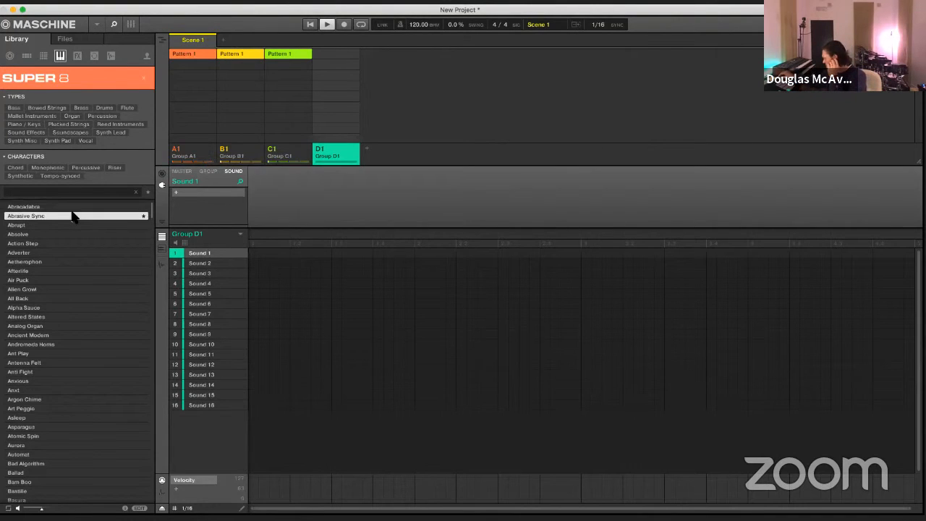
{"action": "key", "text": "Down"}
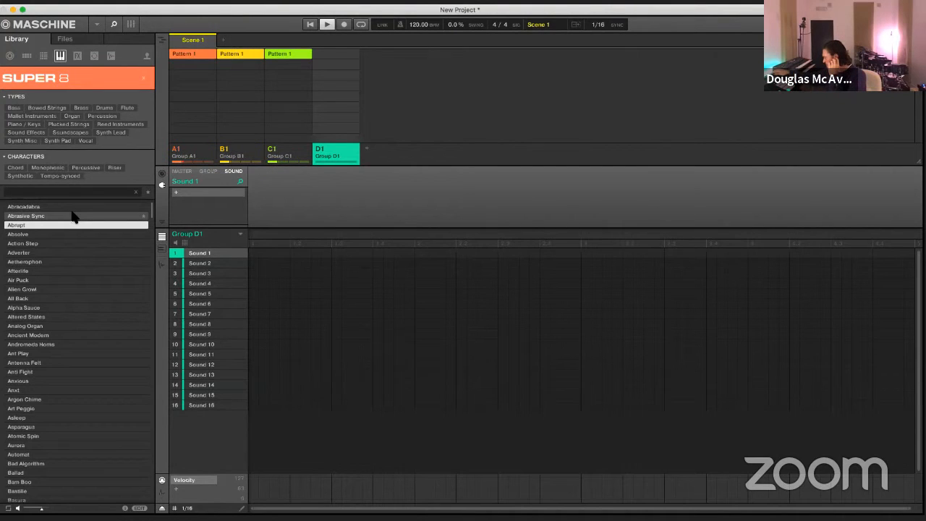
{"action": "key", "text": "Return"}
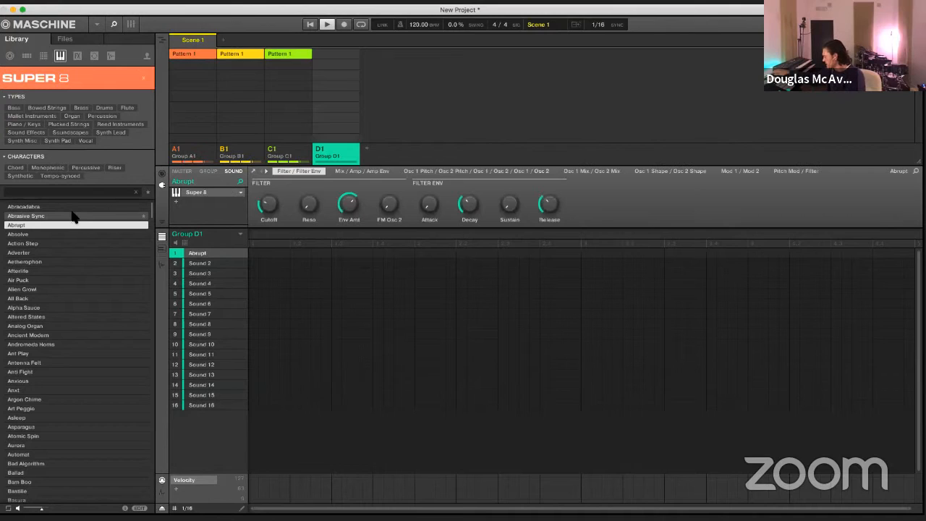
{"action": "key", "text": "space"}
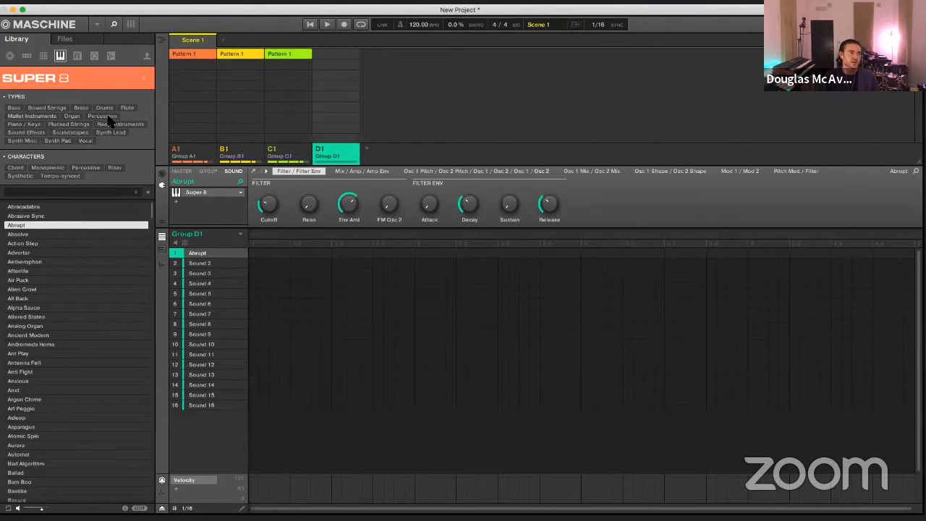
Open the Super 8 instrument window and record a four-bar Abrupt pattern in Group D1, keeping the window clear of the notes
{"action": "left_click", "coordinate": [200, 199]}
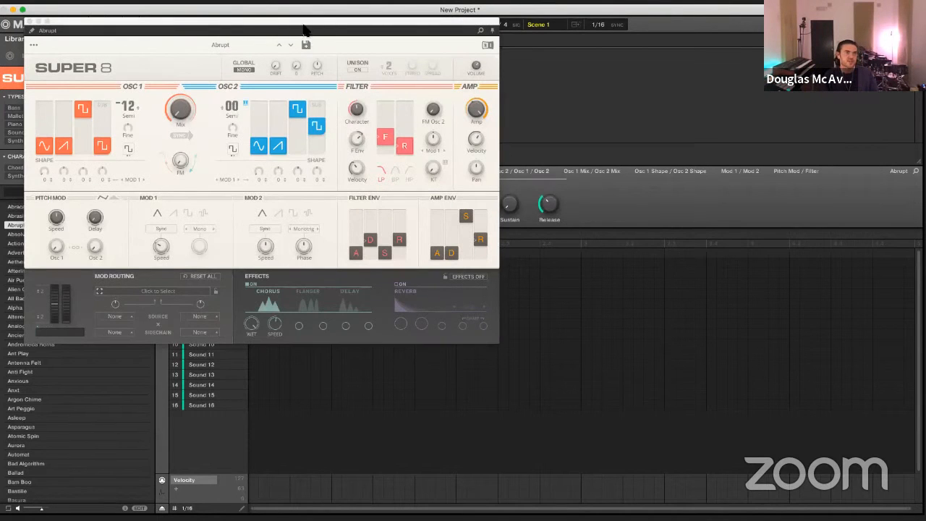
{"action": "left_click_drag", "start_coordinate": [304, 29], "coordinate": [510, 96]}
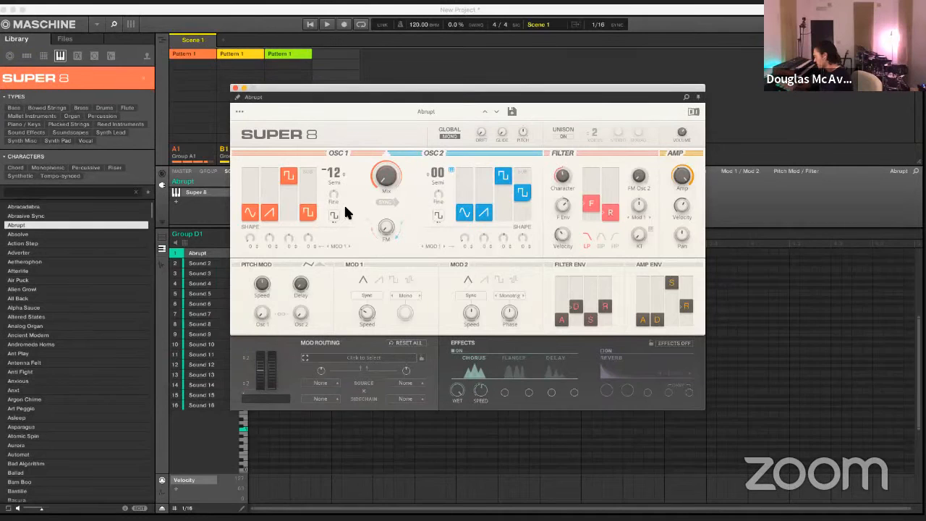
{"action": "key", "text": "space"}
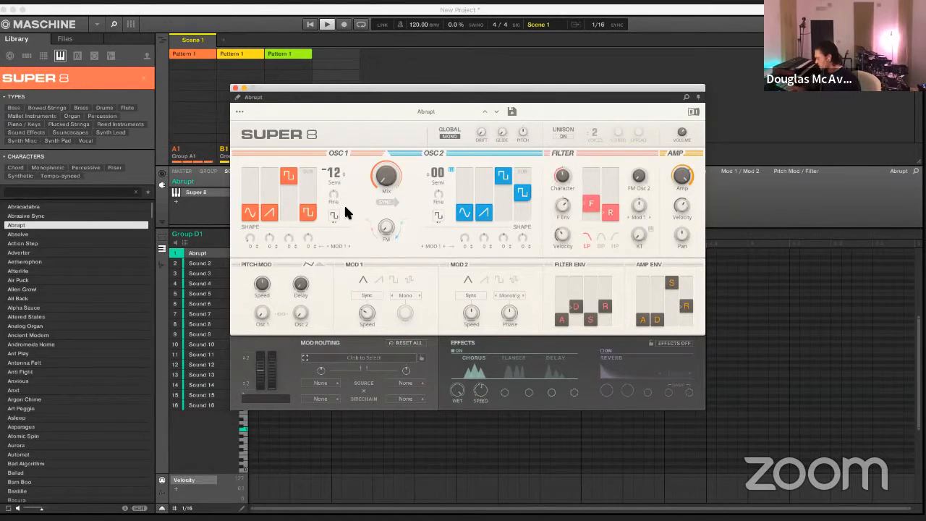
{"action": "key", "text": "super+r"}
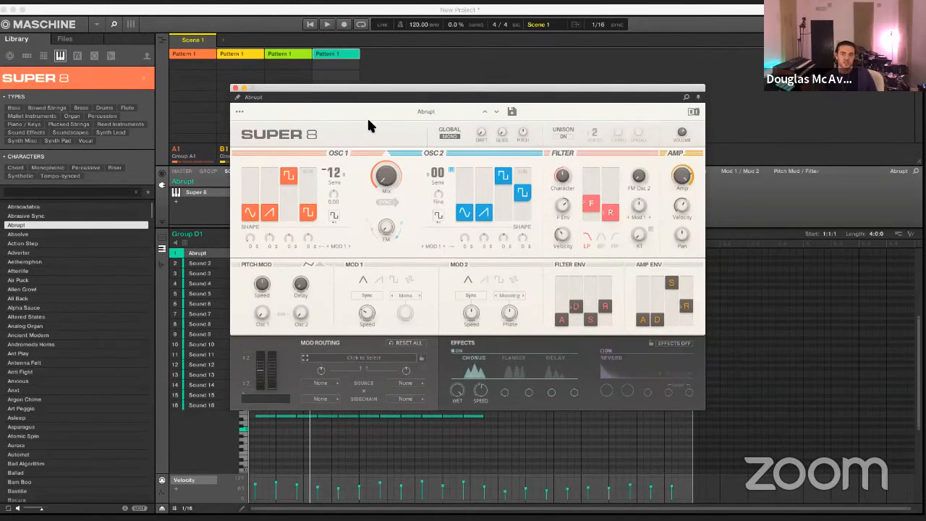
{"action": "left_click_drag", "start_coordinate": [352, 91], "coordinate": [355, 51]}
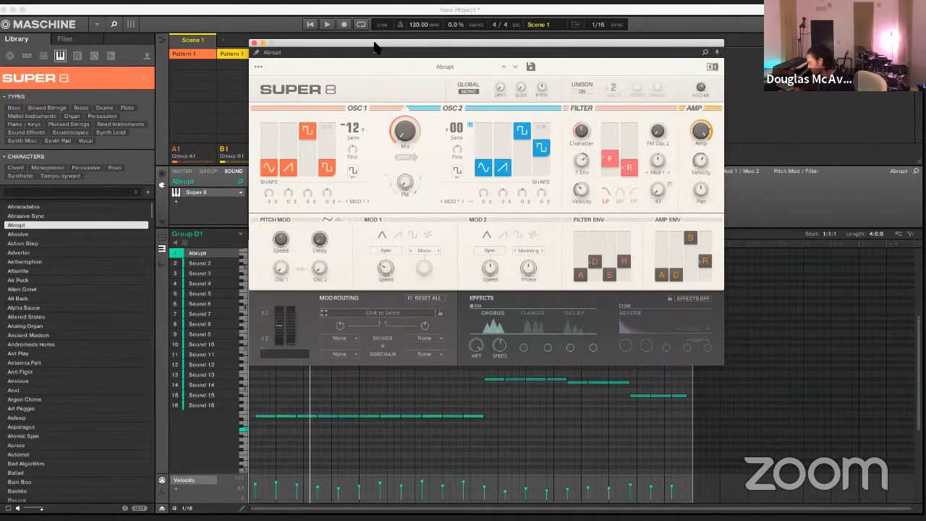
Play the recorded Abrupt pattern, turn on Super 8's Unison and select Unison Spread as the modulation target
{"action": "key", "text": "space"}
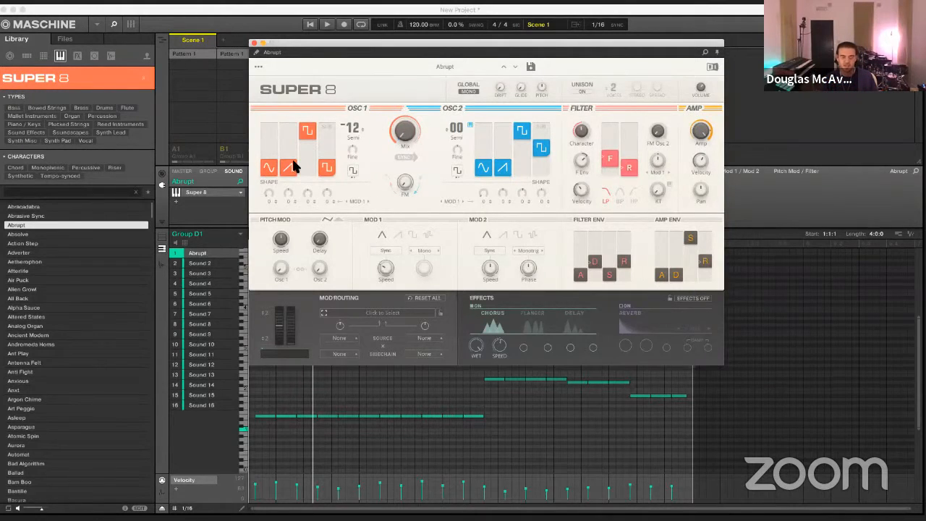
{"action": "left_click", "coordinate": [529, 422]}
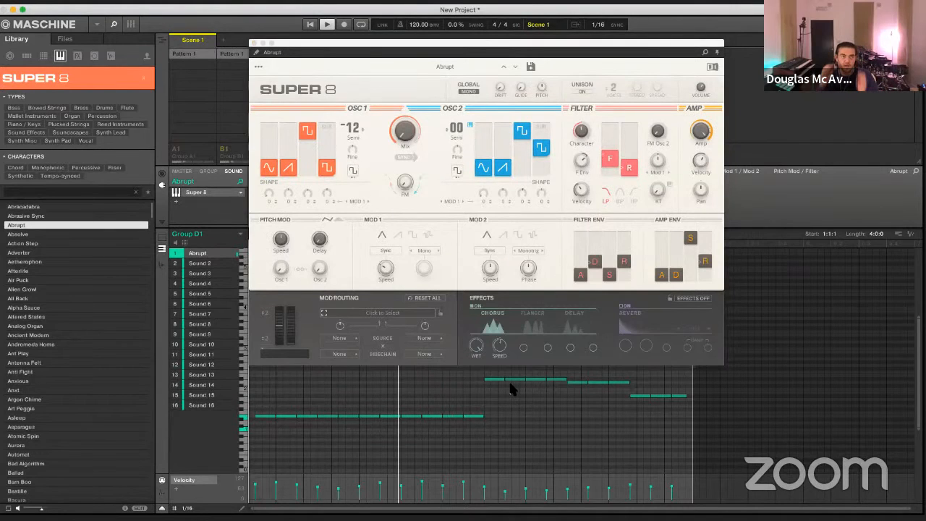
{"action": "mouse_move", "coordinate": [405, 133]}
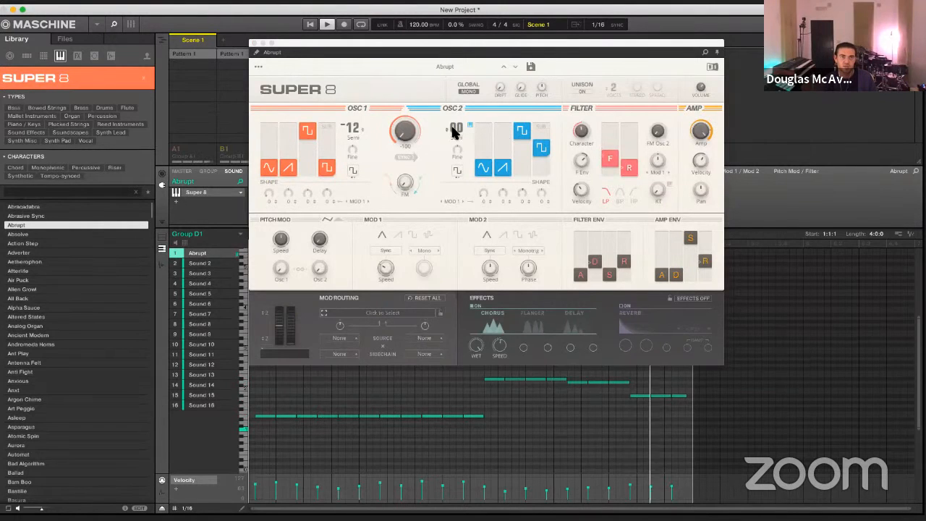
{"action": "left_click", "coordinate": [582, 91]}
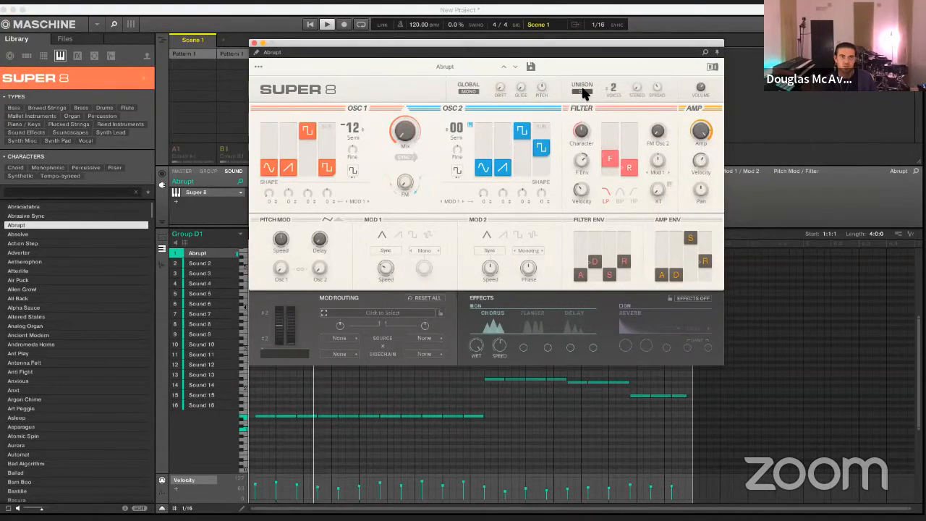
{"action": "left_click", "coordinate": [655, 86]}
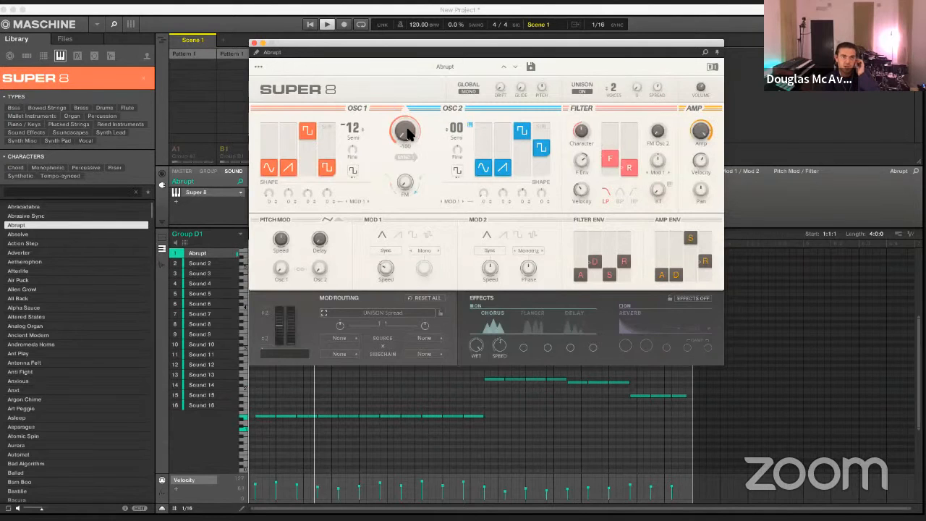
Route the Touchstrip to OSC Mix in Super 8 and sweep the oscillator Mix from OSC 1 towards OSC 2
{"action": "left_click_drag", "start_coordinate": [407, 134], "coordinate": [402, 85]}
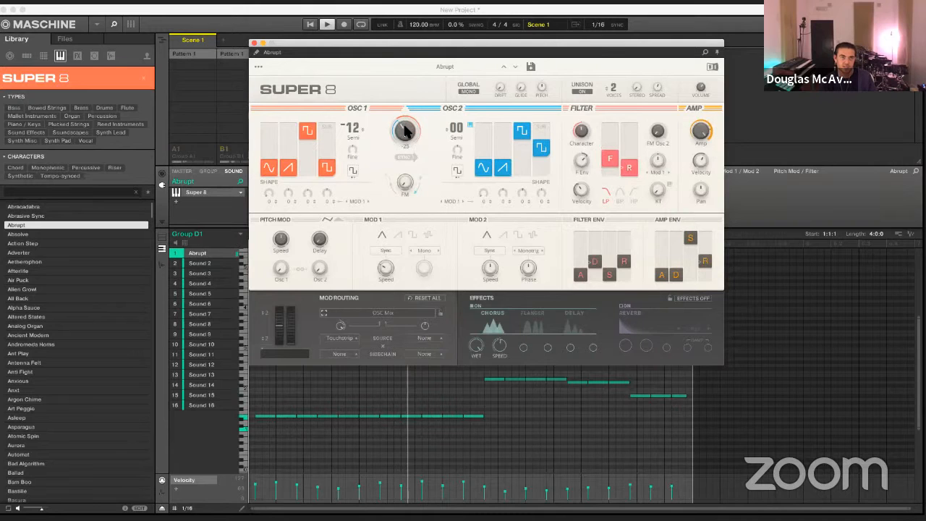
{"action": "left_click_drag", "start_coordinate": [405, 130], "coordinate": [406, 116]}
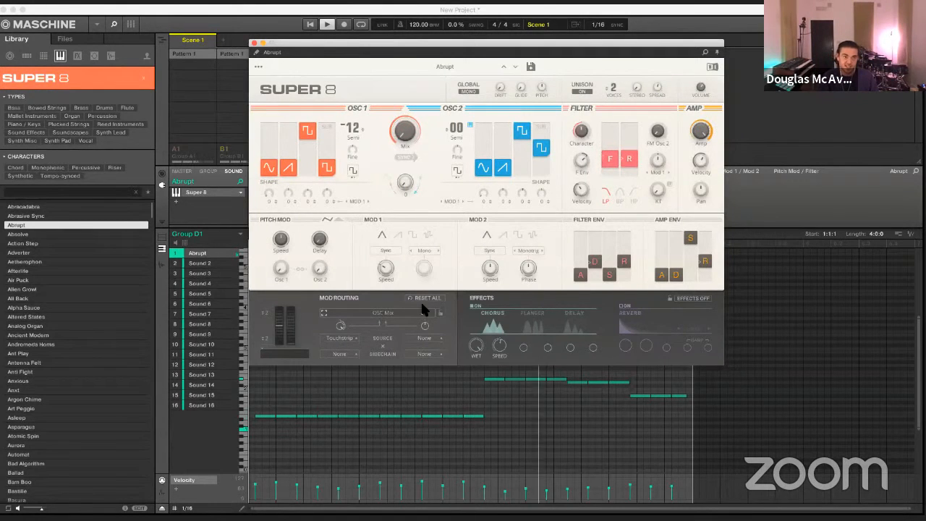
{"action": "left_click", "coordinate": [539, 409]}
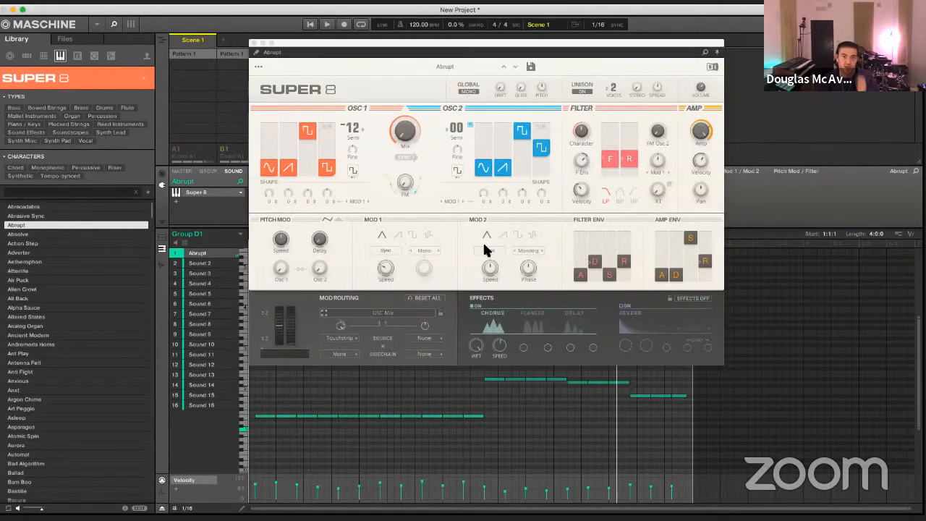
Select the Shape of OSC 1's third wave and raise it to 71, auditioning the Abrupt pattern
{"action": "left_click", "coordinate": [307, 185]}
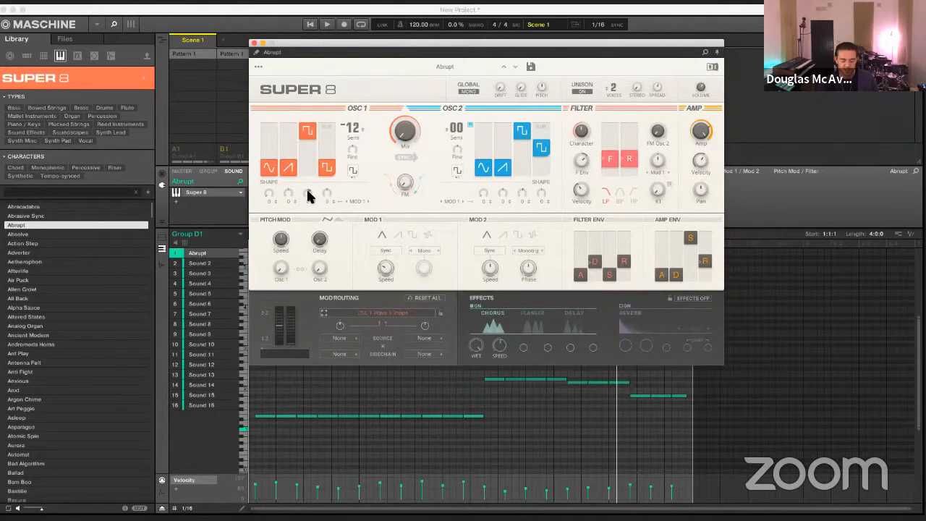
{"action": "left_click", "coordinate": [375, 367]}
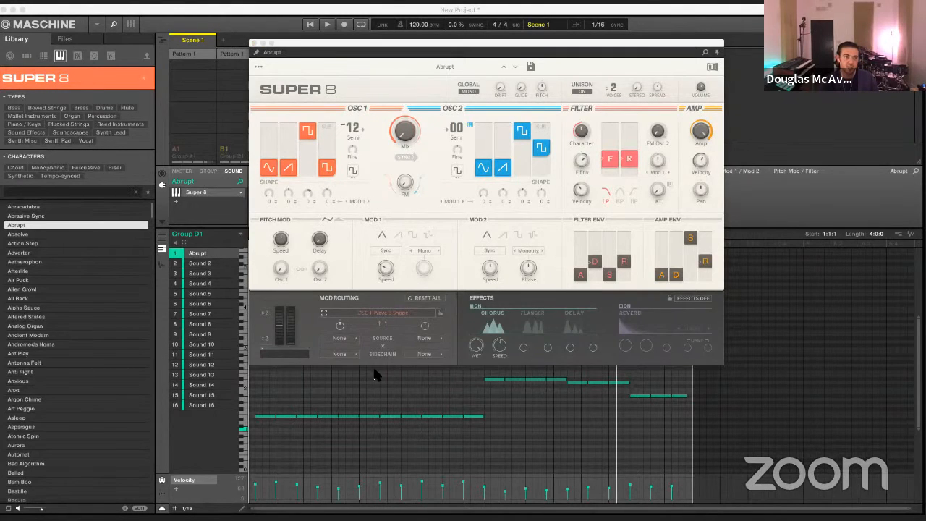
{"action": "key", "text": "space"}
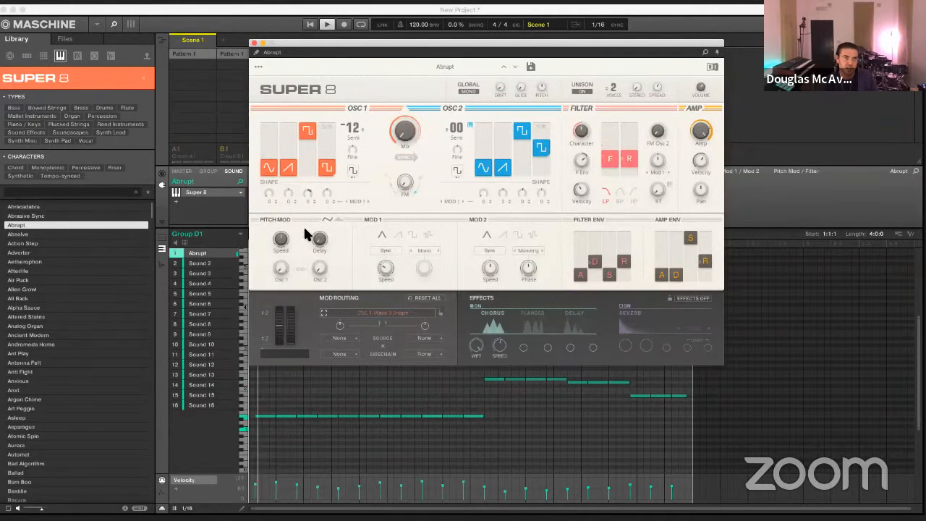
{"action": "left_click", "coordinate": [366, 376]}
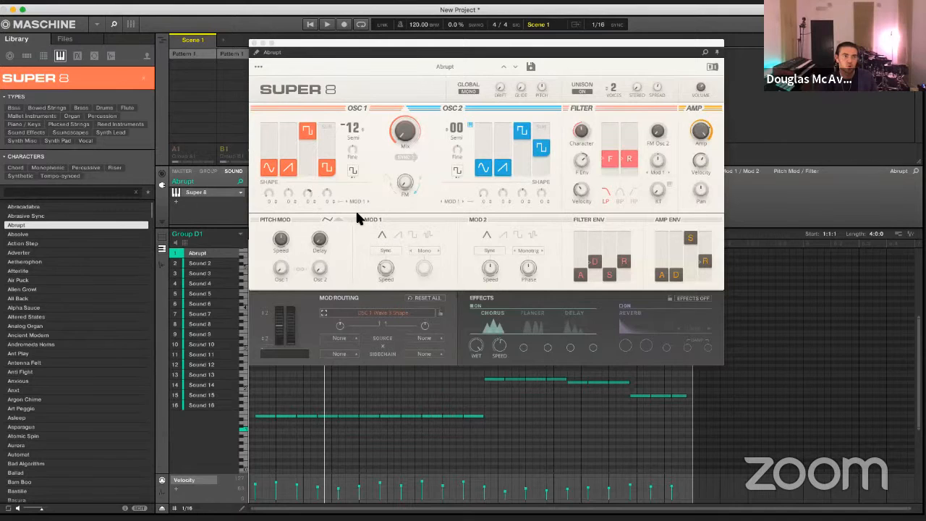
{"action": "left_click_drag", "start_coordinate": [312, 195], "coordinate": [312, 182]}
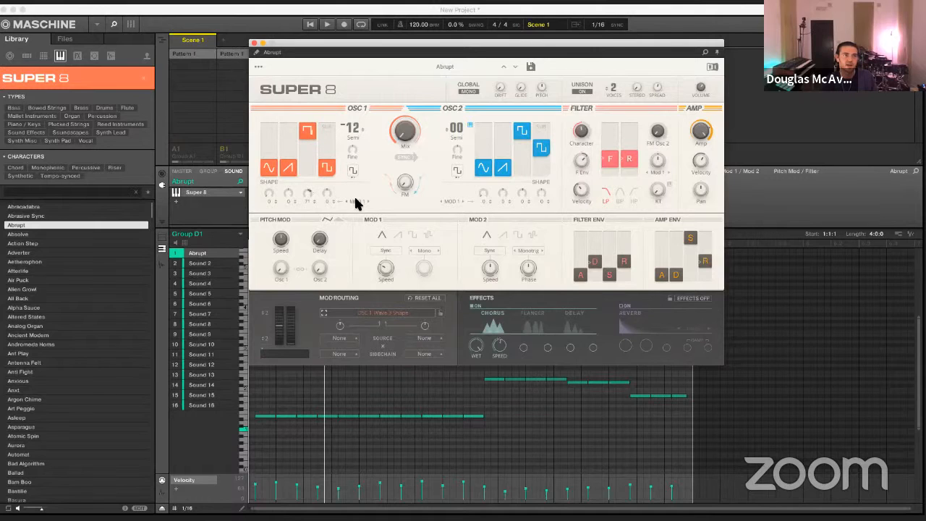
Play the Abrupt pattern and slow down the MOD 1 Speed that modulates OSC 1's wave shape
{"action": "left_click", "coordinate": [402, 377]}
{"action": "key", "text": "space"}
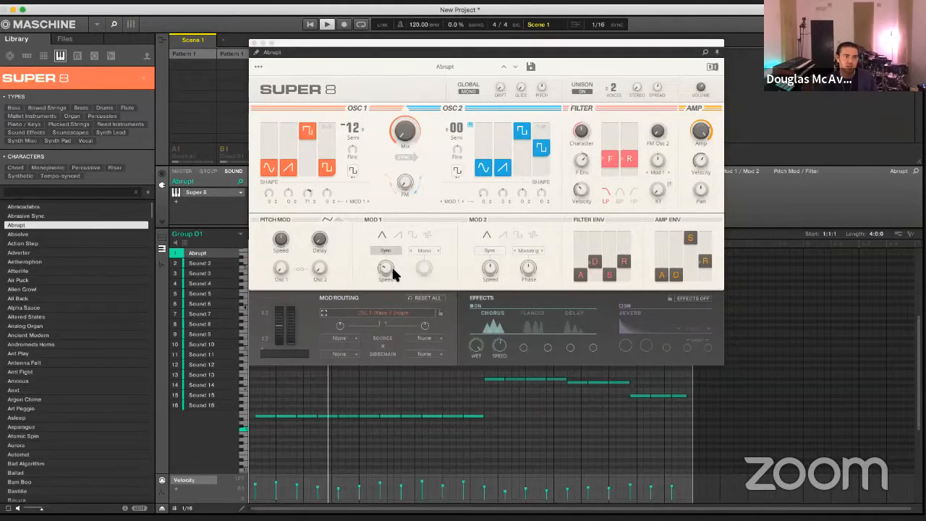
{"action": "left_click", "coordinate": [385, 266]}
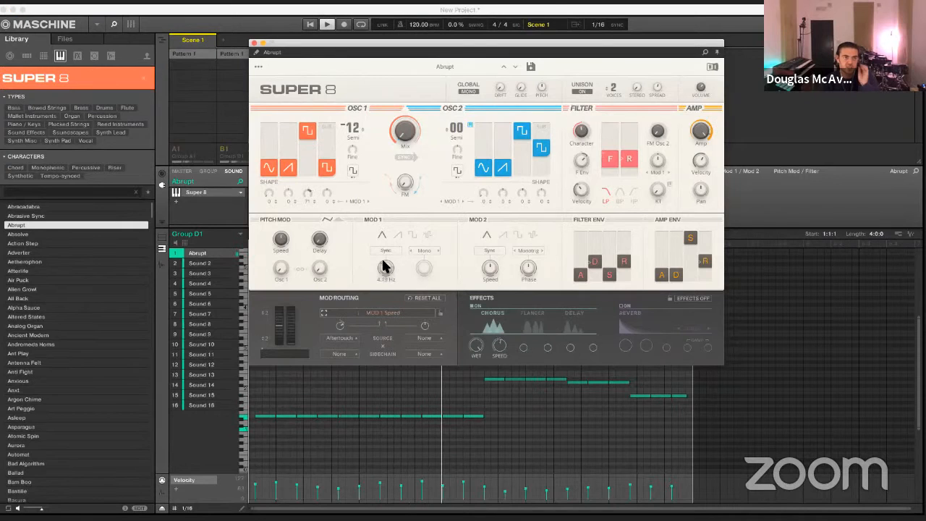
{"action": "left_click_drag", "start_coordinate": [384, 266], "coordinate": [385, 280]}
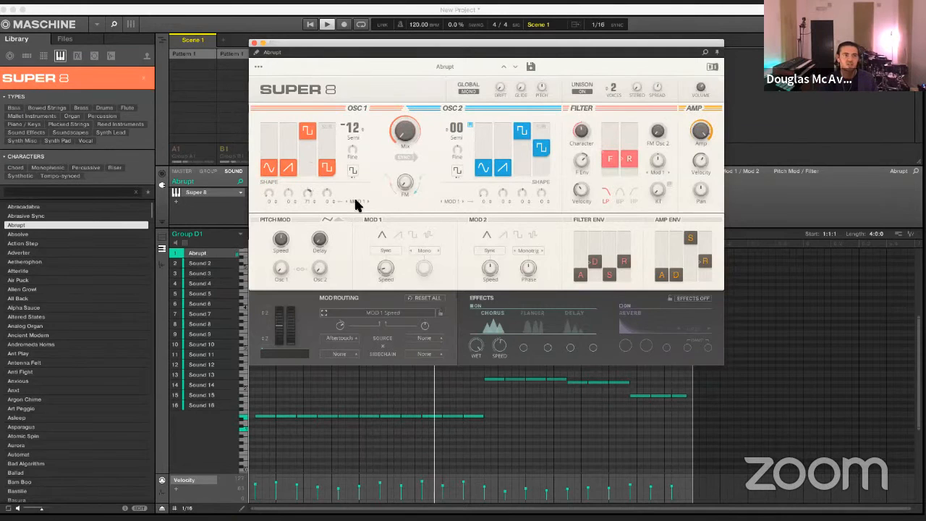
Switch OSC 1's shape modulation source to F ENV and adjust the filter envelope's decay and attack together with the third wave's Shape
{"action": "left_click", "coordinate": [312, 134]}
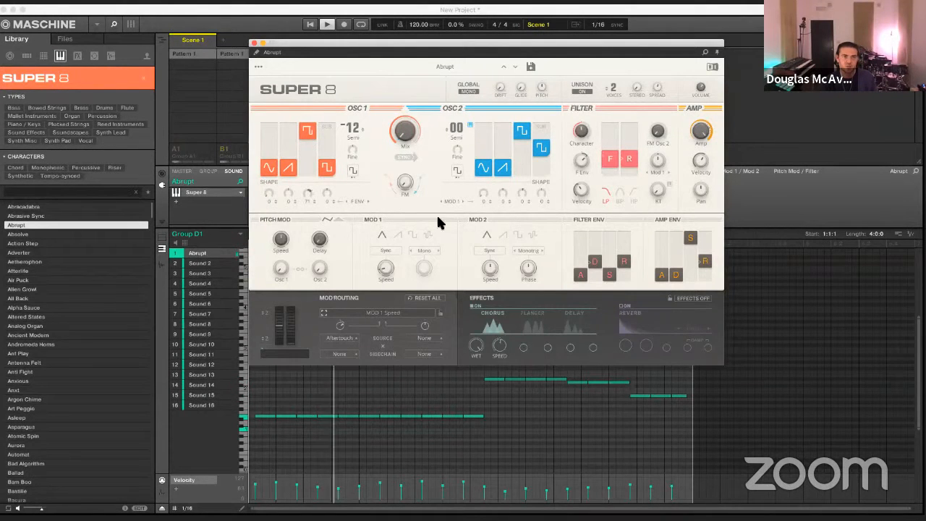
{"action": "mouse_move", "coordinate": [581, 274]}
{"action": "left_mouse_down"}
{"action": "mouse_move", "coordinate": [583, 251]}
{"action": "mouse_move", "coordinate": [581, 273]}
{"action": "mouse_move", "coordinate": [593, 261]}
{"action": "left_mouse_up"}
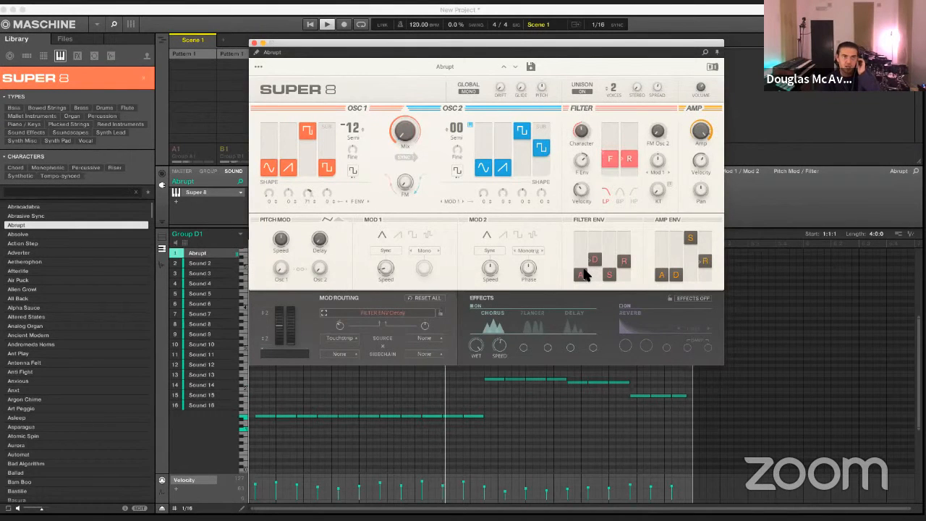
{"action": "mouse_move", "coordinate": [584, 270]}
{"action": "left_mouse_down"}
{"action": "mouse_move", "coordinate": [583, 261]}
{"action": "mouse_move", "coordinate": [583, 279]}
{"action": "left_mouse_up"}
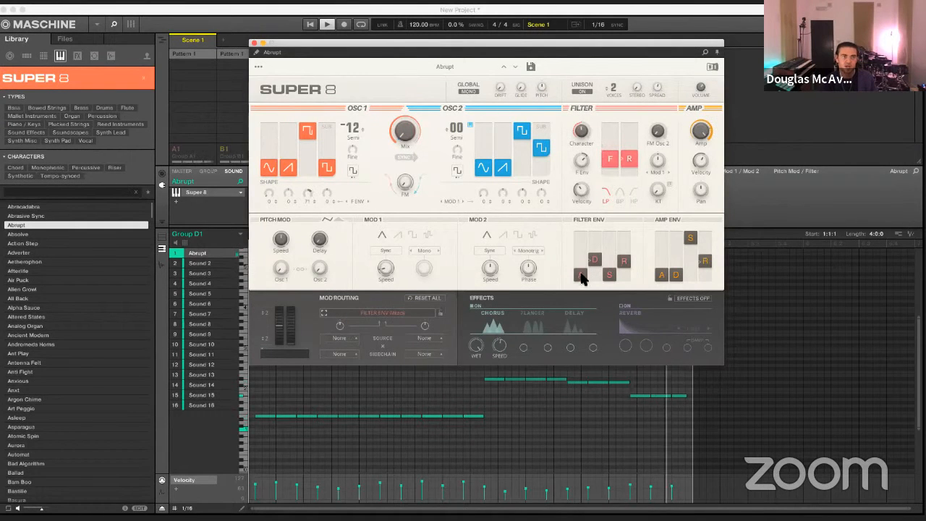
{"action": "mouse_move", "coordinate": [307, 193]}
{"action": "left_mouse_down"}
{"action": "mouse_move", "coordinate": [305, 214]}
{"action": "mouse_move", "coordinate": [313, 191]}
{"action": "left_mouse_up"}
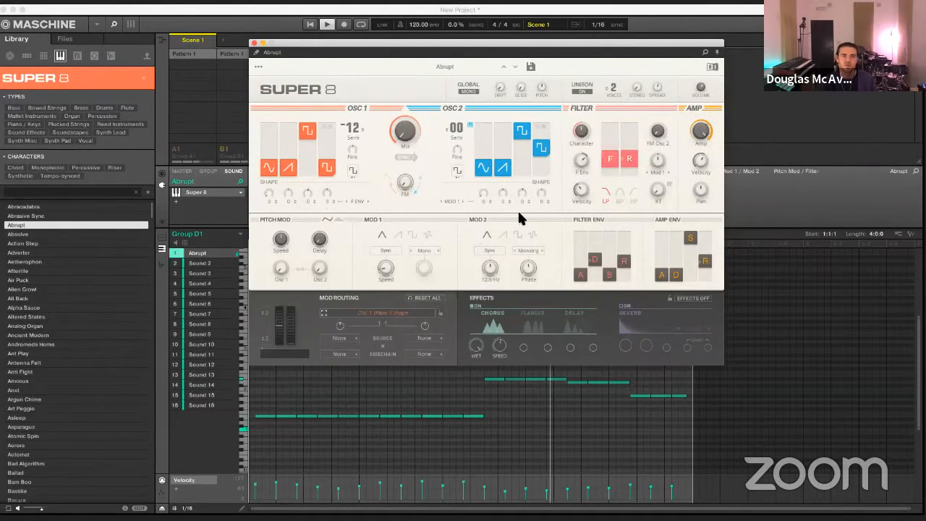
{"action": "left_click", "coordinate": [591, 428]}
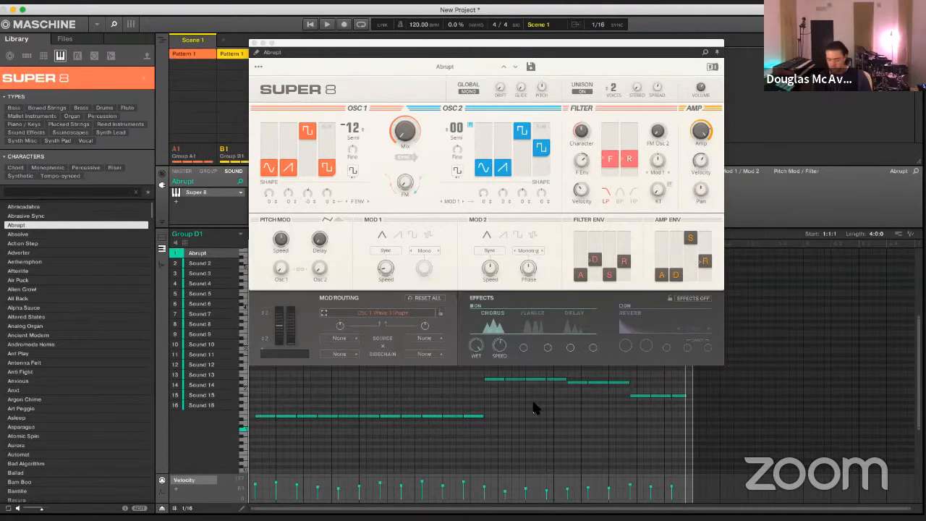
Play the Super 8 part with the other groups, lower the filter cutoff slightly and try a longer filter envelope attack
{"action": "key", "text": "space"}
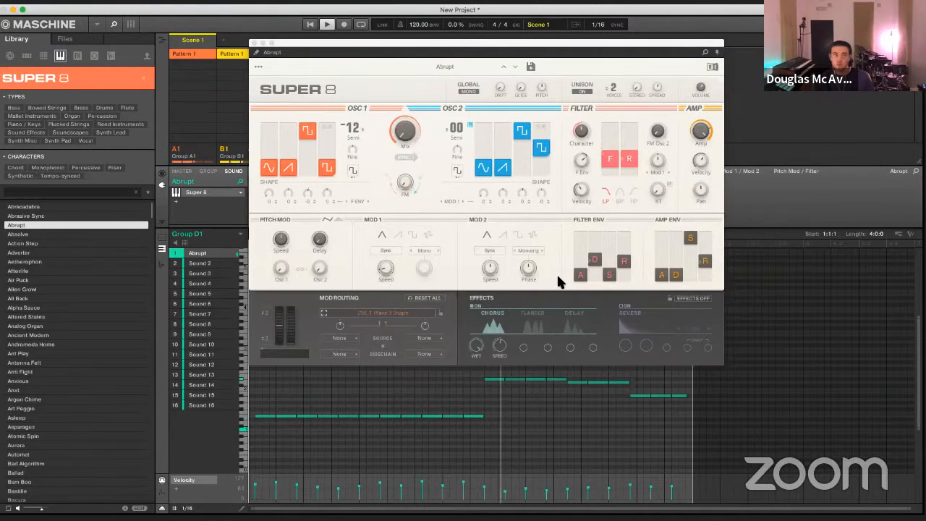
{"action": "left_click", "coordinate": [608, 160]}
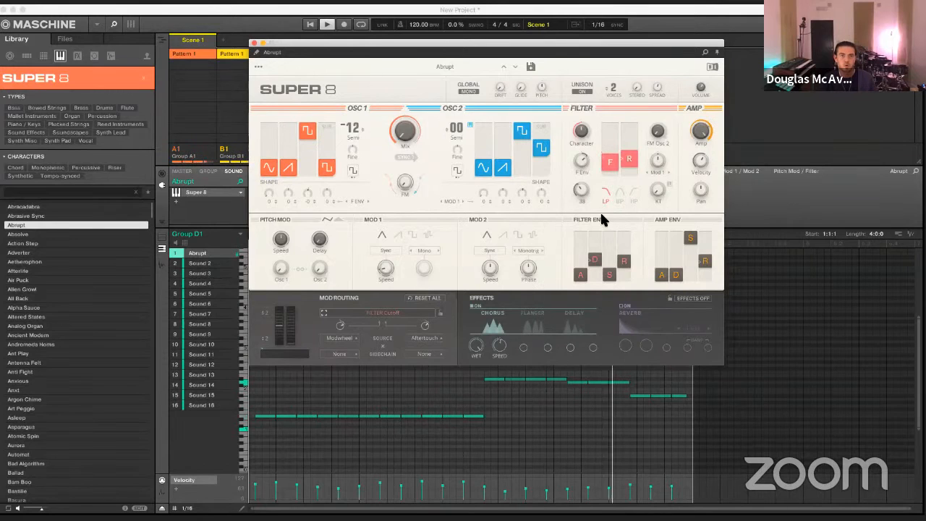
{"action": "left_click_drag", "start_coordinate": [584, 269], "coordinate": [579, 259]}
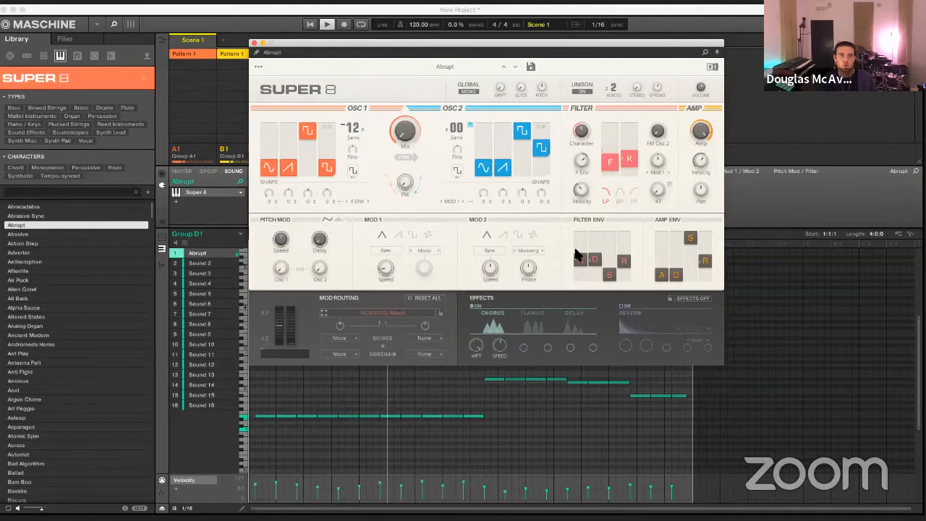
{"action": "left_click_drag", "start_coordinate": [574, 260], "coordinate": [572, 271]}
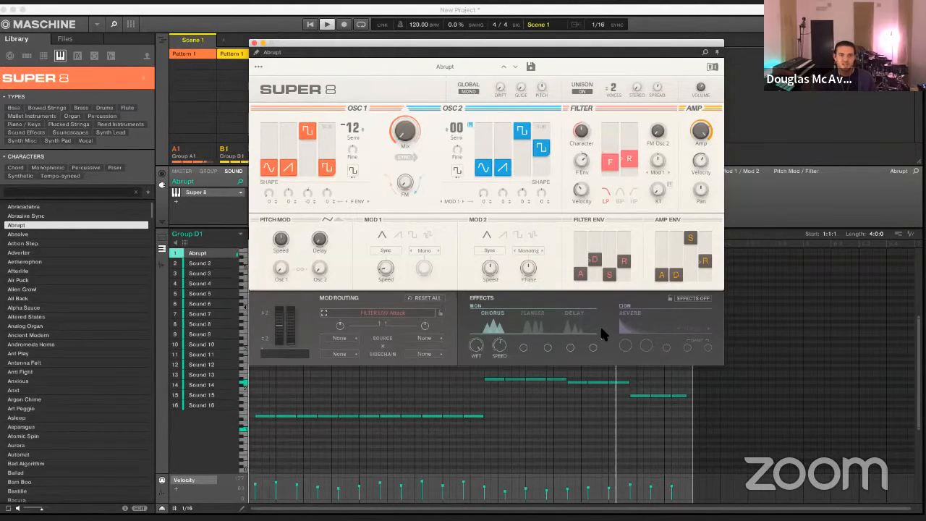
{"action": "left_click", "coordinate": [582, 413]}
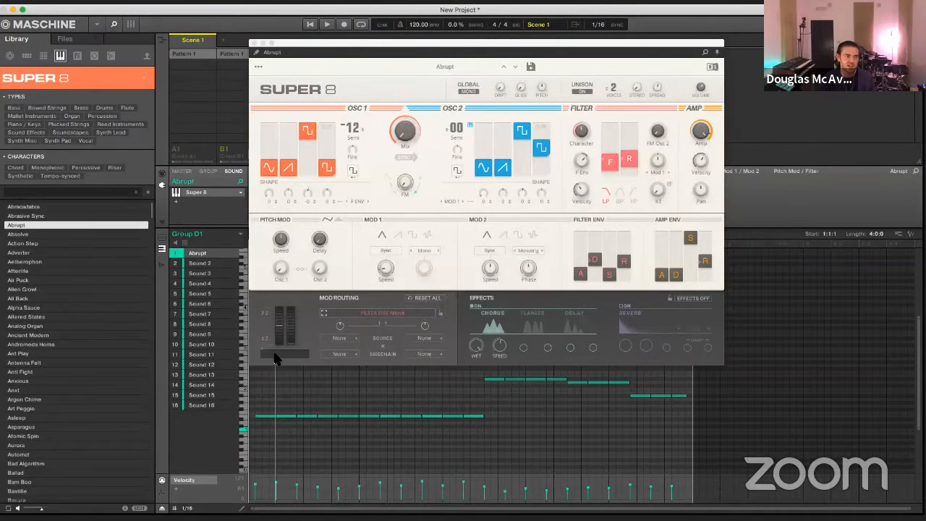
Show the OSC Mix destination in Super 8's mod routing and look through its available sidechain sources
{"action": "left_click", "coordinate": [358, 315]}
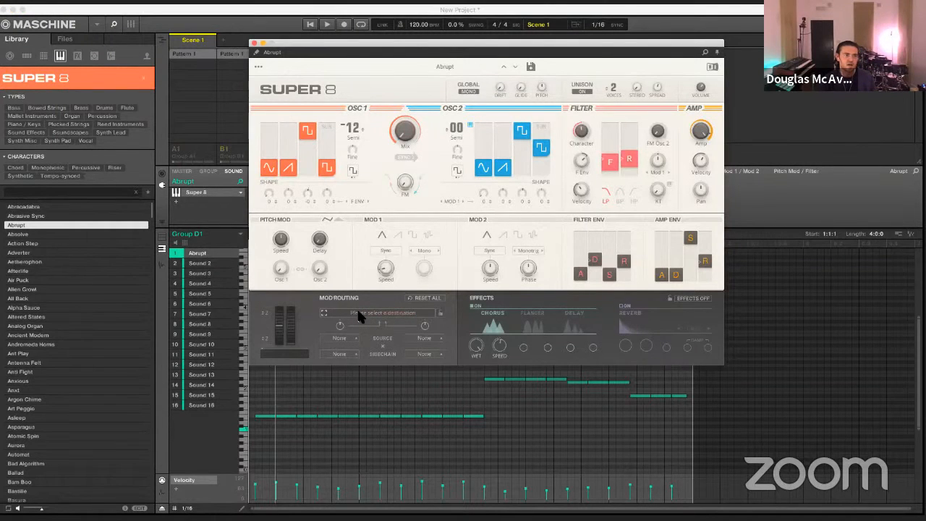
{"action": "left_click", "coordinate": [358, 317]}
{"action": "left_click", "coordinate": [357, 317]}
{"action": "left_click", "coordinate": [372, 317]}
{"action": "left_click", "coordinate": [369, 316]}
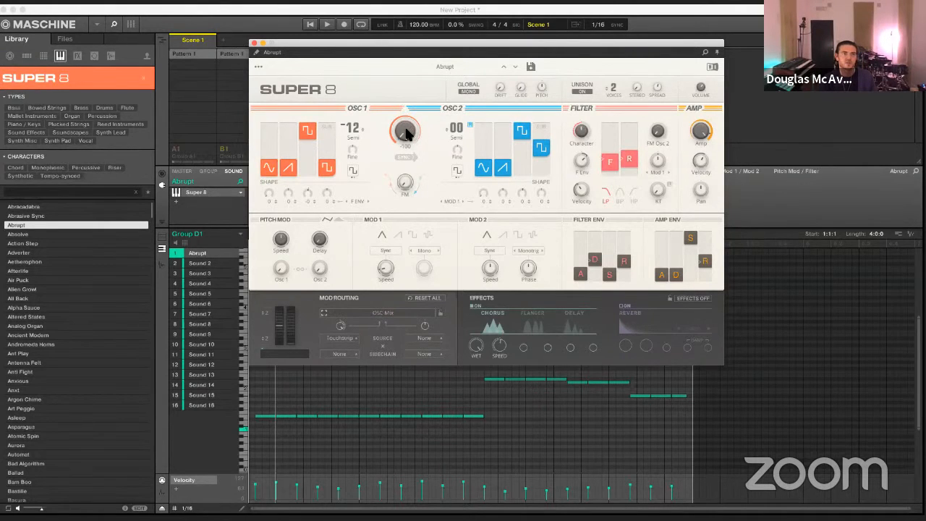
{"action": "left_click", "coordinate": [384, 315]}
{"action": "left_click", "coordinate": [344, 355]}
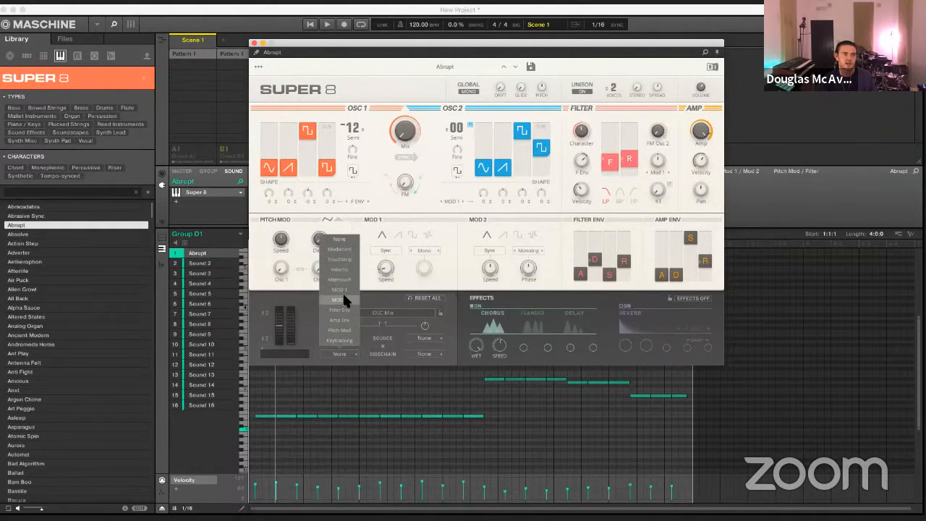
{"action": "left_click", "coordinate": [367, 337]}
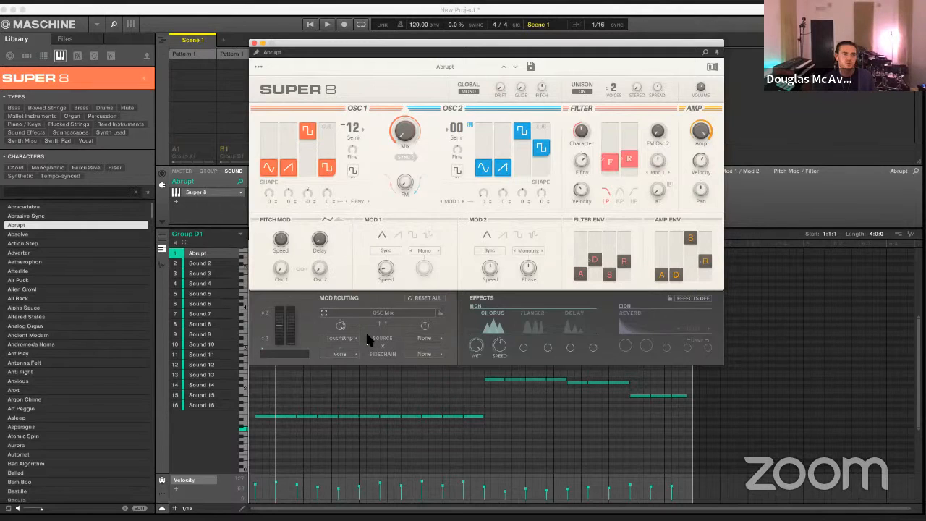
Play and review the beat's groups, then browse the instrument library by vendor
{"action": "left_click", "coordinate": [405, 399]}
{"action": "key", "text": "space"}
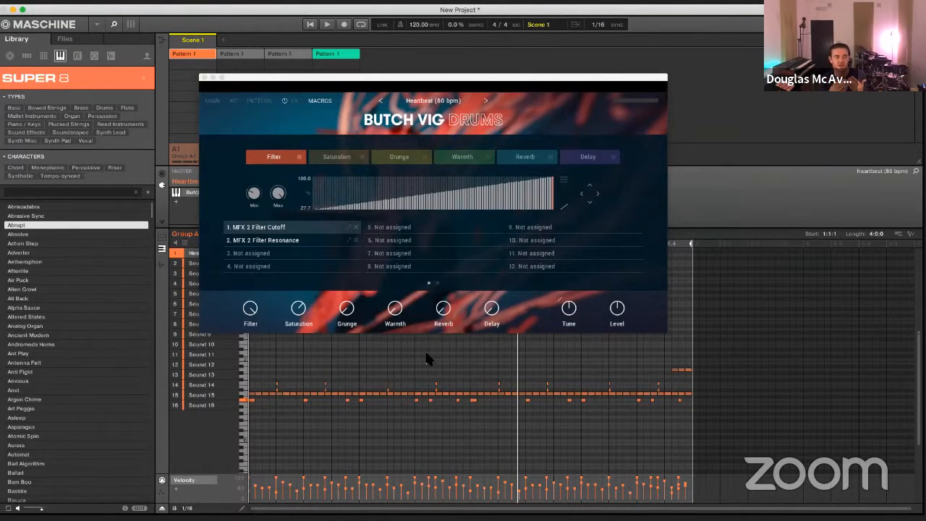
{"action": "key", "text": "Right"}
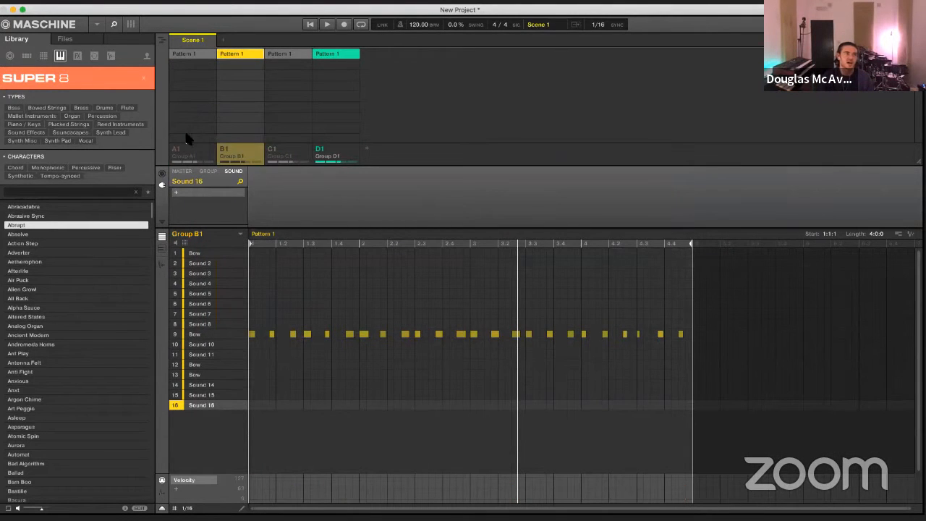
{"action": "left_click", "coordinate": [82, 78]}
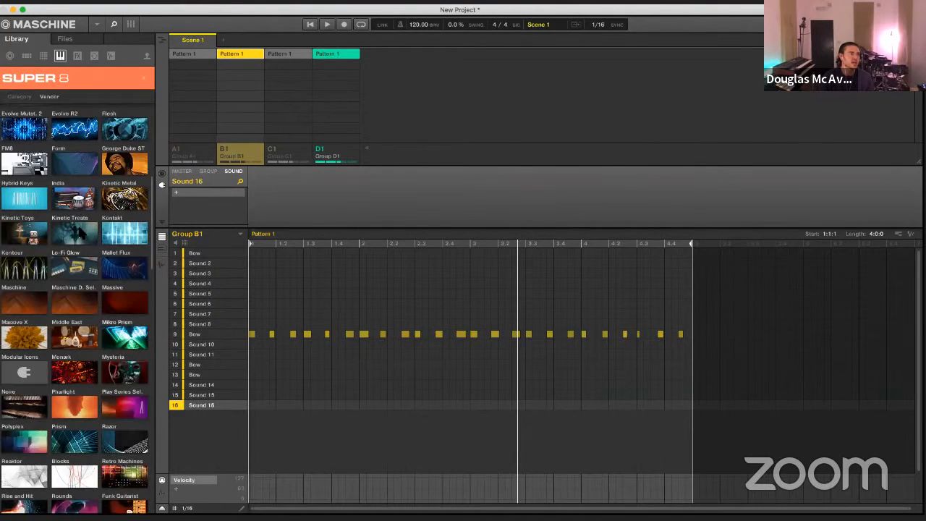
{"action": "scroll", "coordinate": [80, 289], "scroll_direction": "up", "scroll_amount": 5}
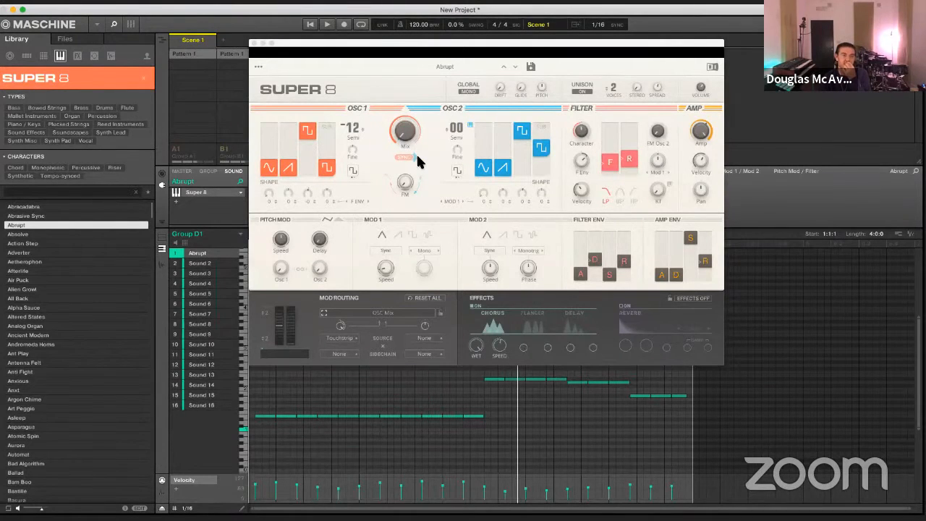
Create a new project and discard the changes to the current one
{"action": "left_click", "coordinate": [95, 25]}
{"action": "mouse_move", "coordinate": [116, 39]}
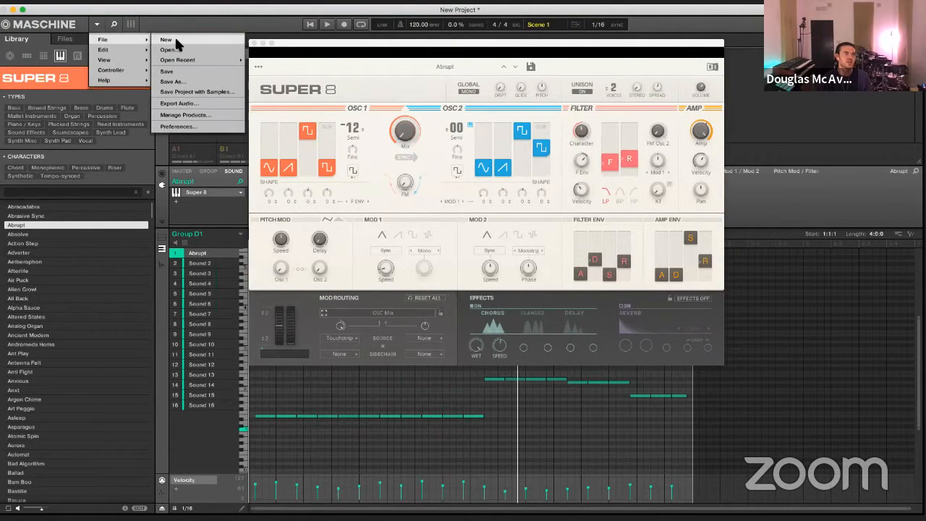
{"action": "left_click", "coordinate": [175, 41]}
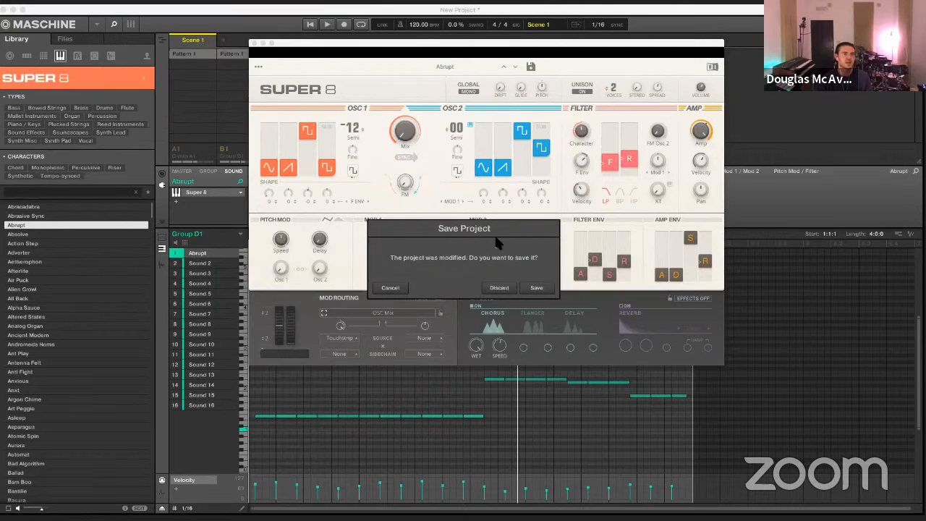
{"action": "left_click", "coordinate": [499, 288]}
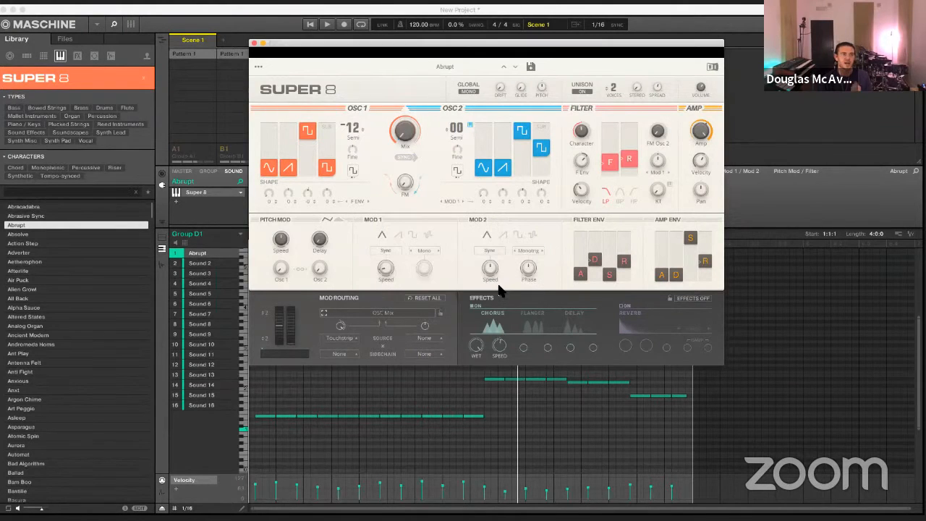
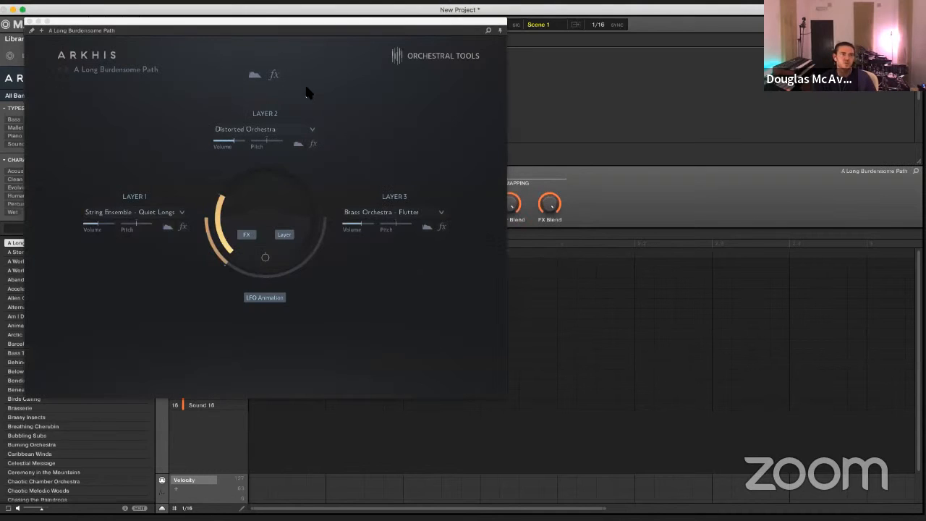
Move the Arkhis window clear of the library and show the Sparkles category in its preset browser
{"action": "left_click", "coordinate": [329, 33]}
{"action": "left_click_drag", "start_coordinate": [330, 32], "coordinate": [479, 53]}
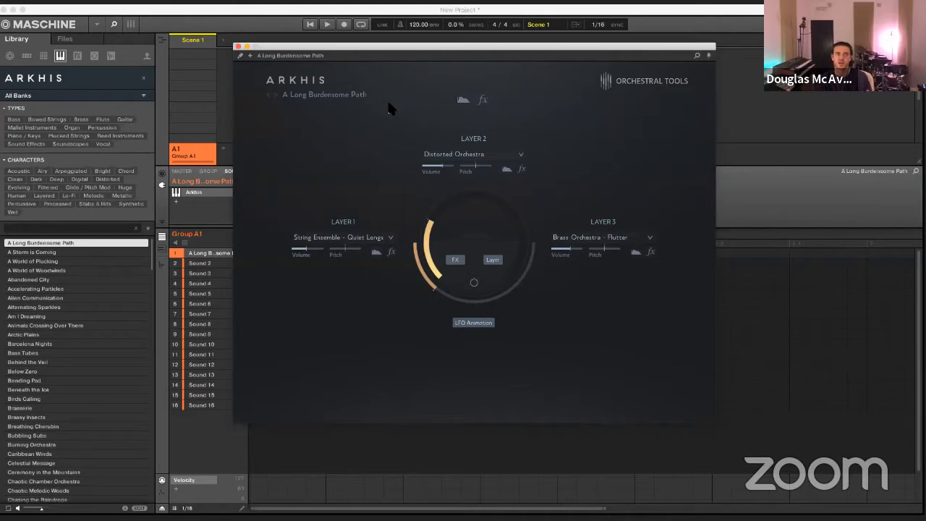
{"action": "left_click", "coordinate": [329, 99]}
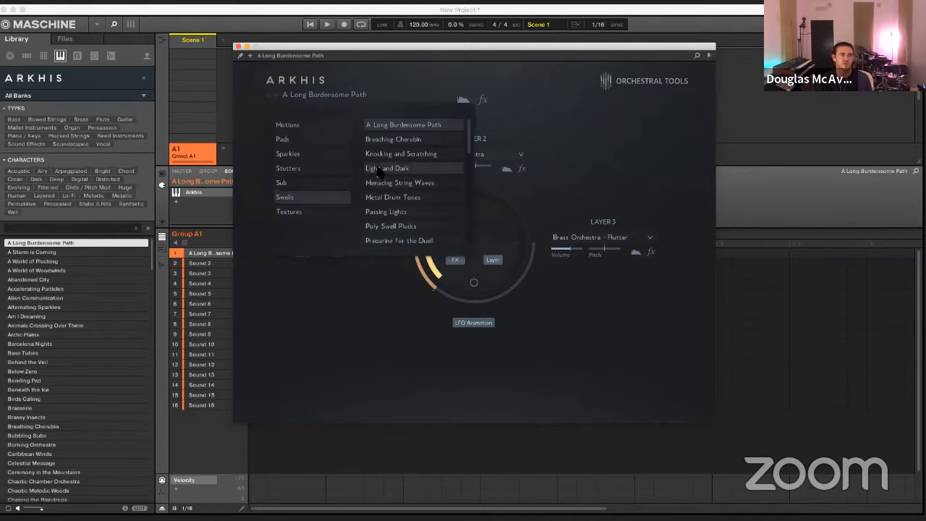
{"action": "left_click", "coordinate": [305, 169]}
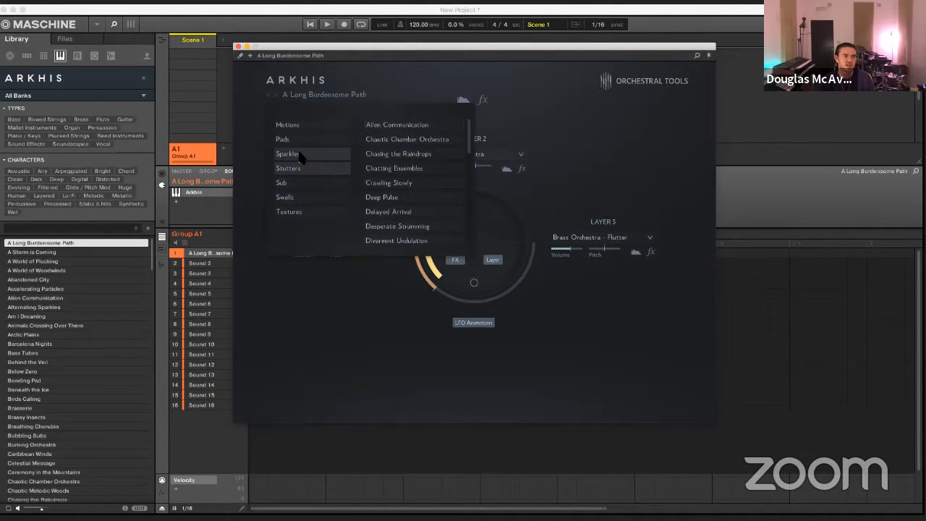
{"action": "left_click", "coordinate": [300, 155]}
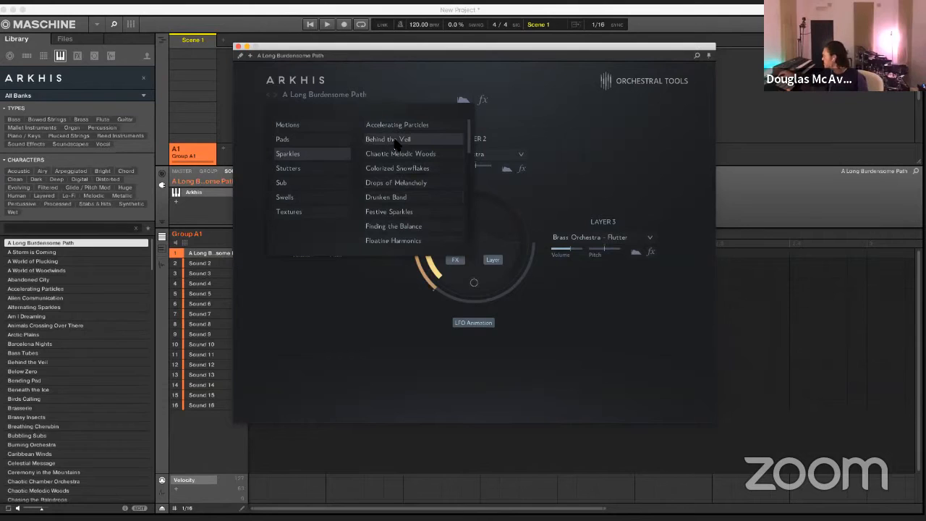
Audition the Arkhis presets in the library from A Storm is Coming through Behind the Veil
{"action": "key", "text": "Down"}
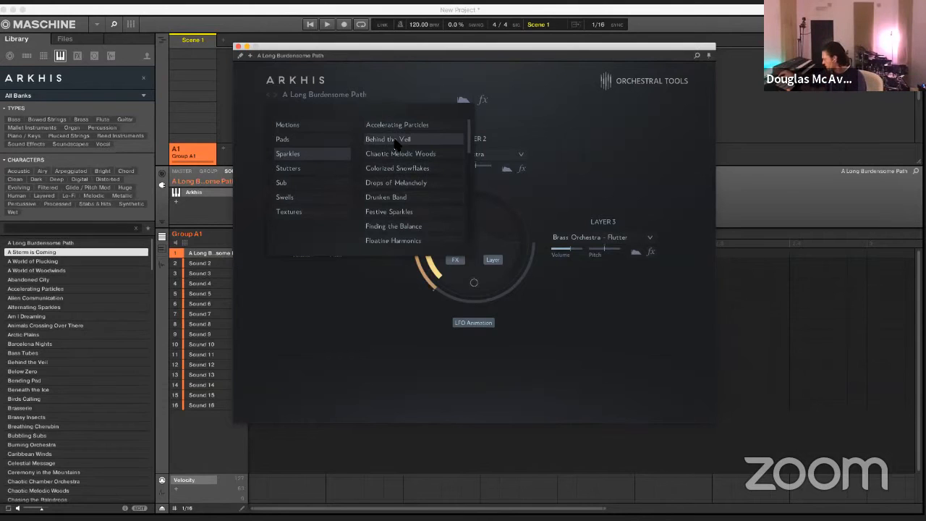
{"action": "key", "text": "Down"}
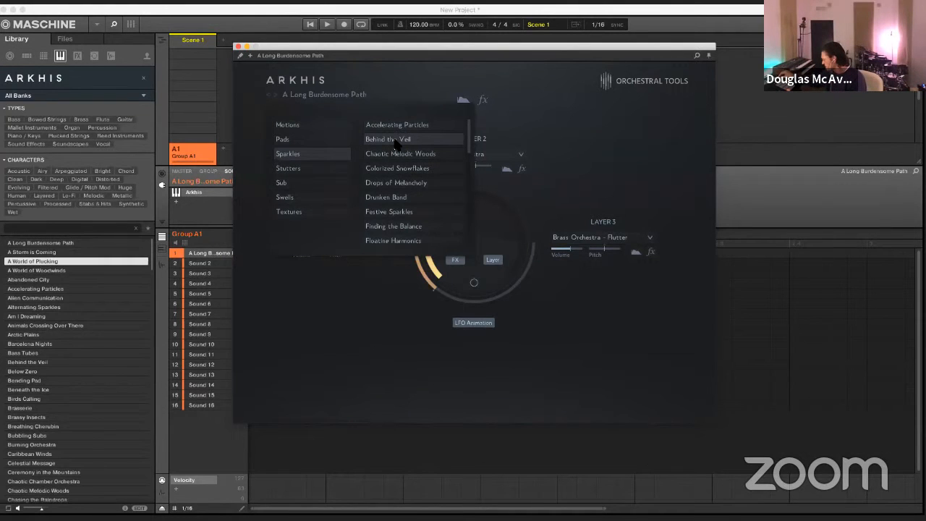
{"action": "key", "text": "Down"}
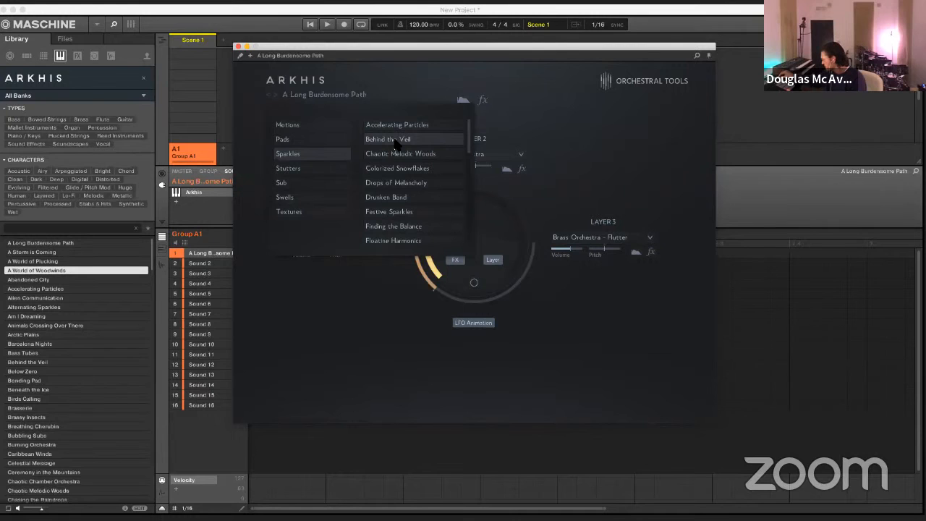
{"action": "key", "text": "Down"}
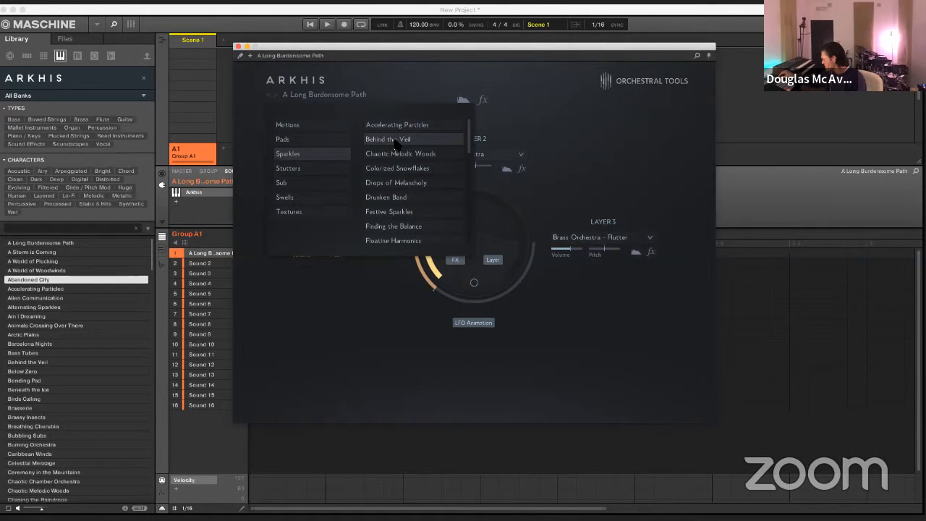
{"action": "key", "text": "Down"}
{"action": "key", "text": "Down"}
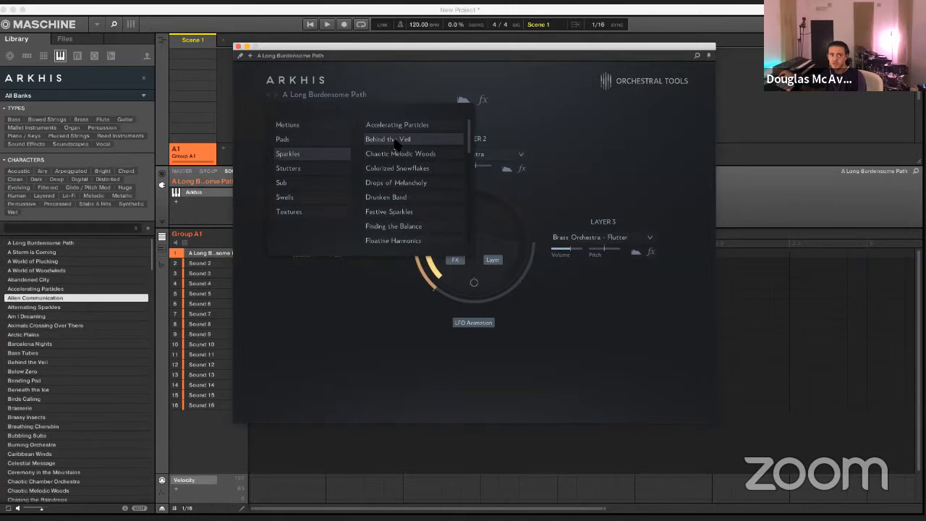
{"action": "key", "text": "Down"}
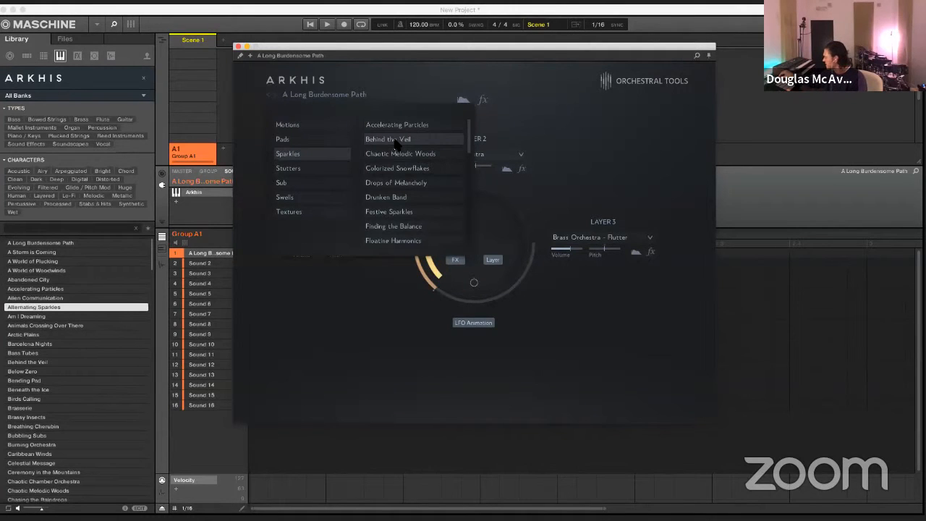
{"action": "key", "text": "Down"}
{"action": "key", "text": "Down"}
{"action": "key", "text": "Down"}
{"action": "key", "text": "Down"}
{"action": "key", "text": "Down"}
{"action": "key", "text": "Down"}
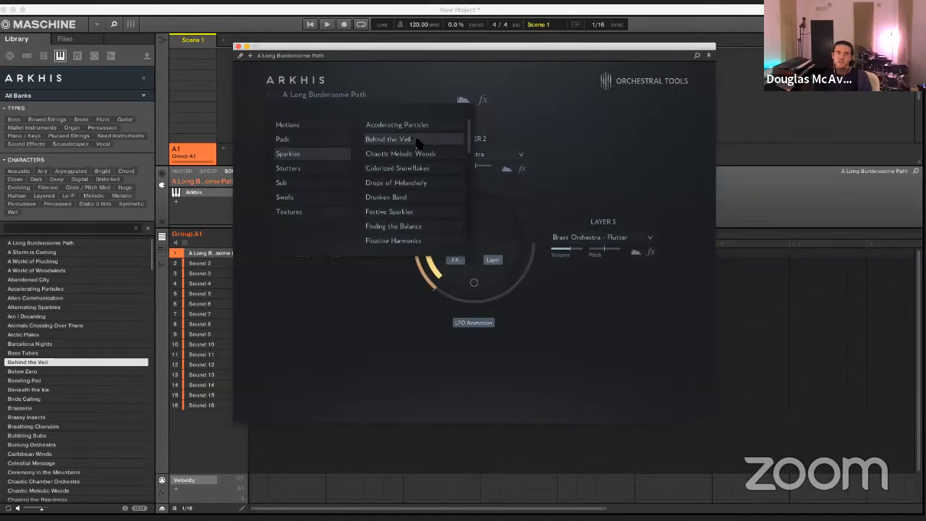
Load the Drops of Melancholy preset in Arkhis and record a four-bar chord pattern with it in Group A1
{"action": "left_click", "coordinate": [416, 182]}
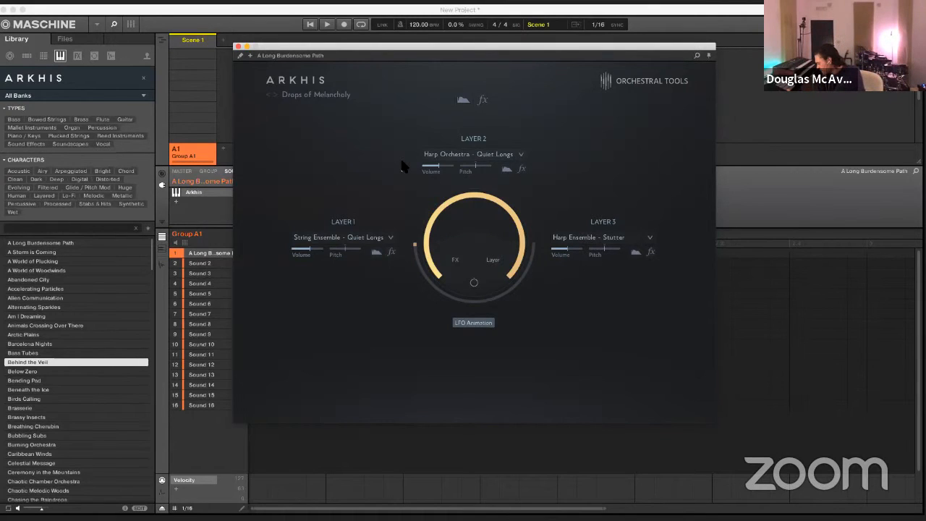
{"action": "key", "text": "r"}
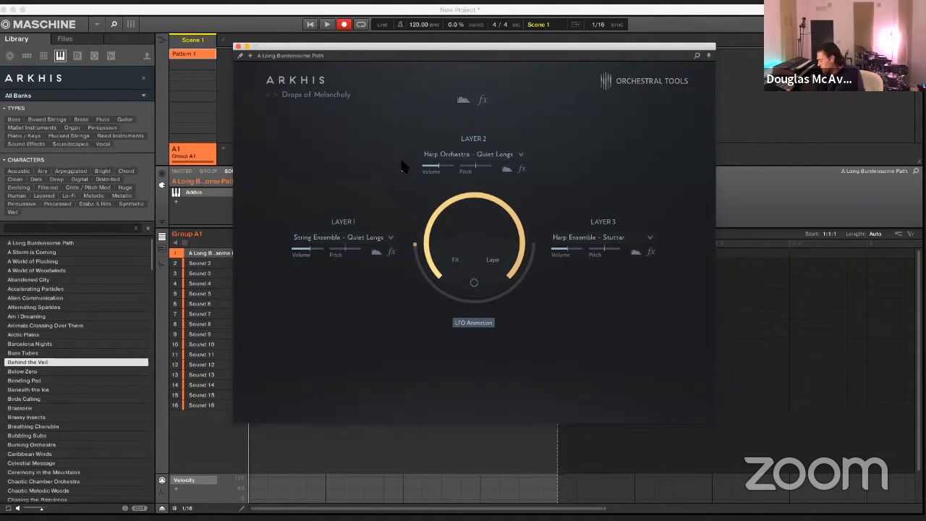
{"action": "key", "text": "r"}
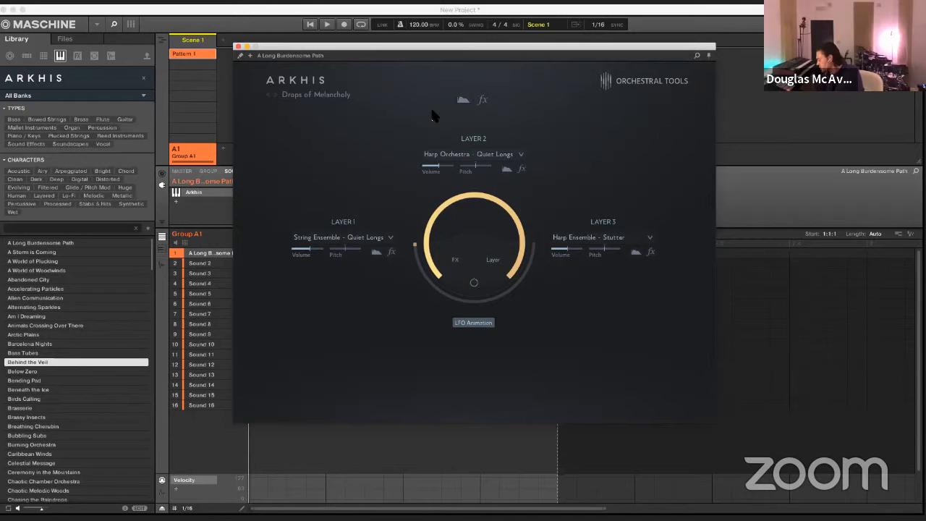
{"action": "key", "text": "r"}
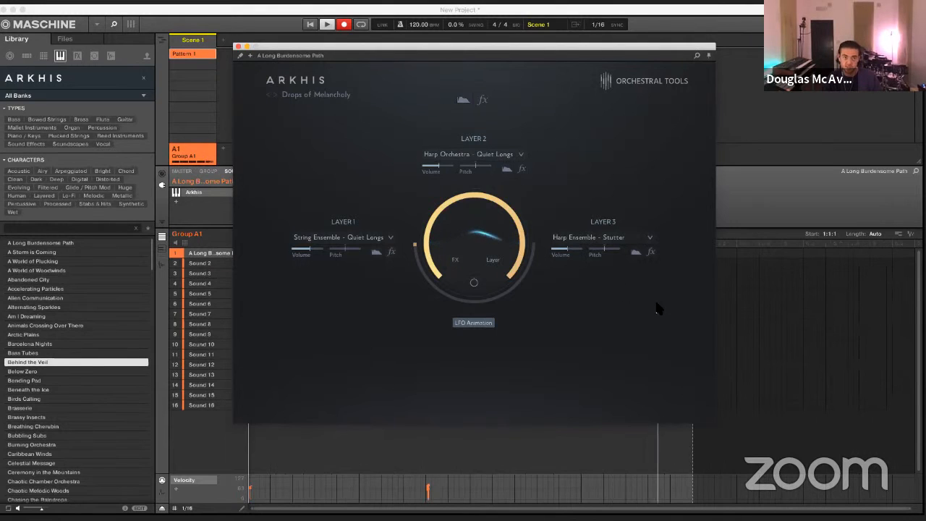
{"action": "left_click", "coordinate": [530, 367]}
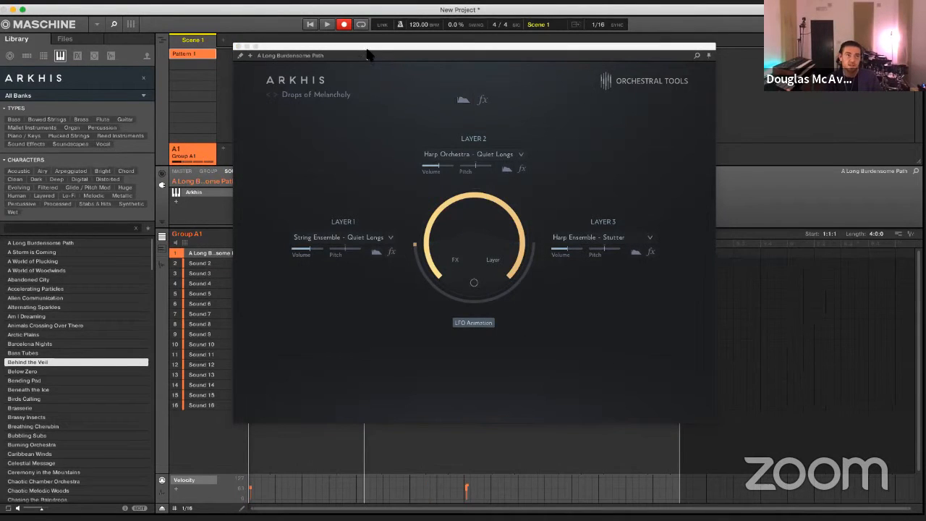
Show Group A1's recorded chords in the piano roll, clear of the Arkhis window, and play them back
{"action": "left_click_drag", "start_coordinate": [367, 55], "coordinate": [702, 300]}
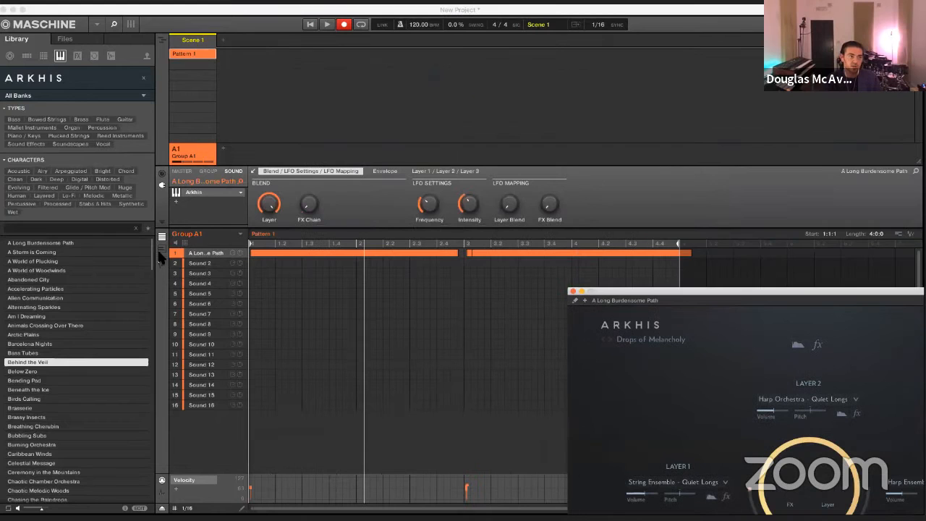
{"action": "left_click", "coordinate": [434, 309]}
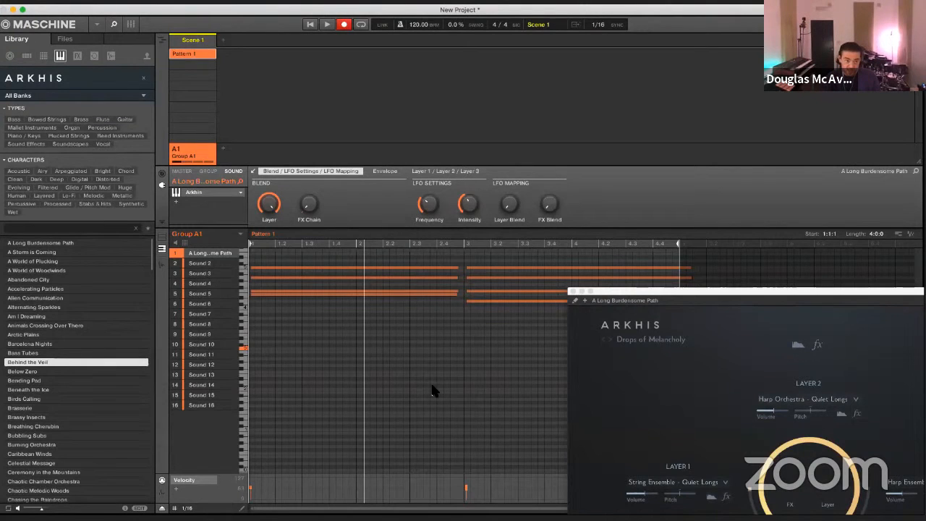
{"action": "key", "text": "space"}
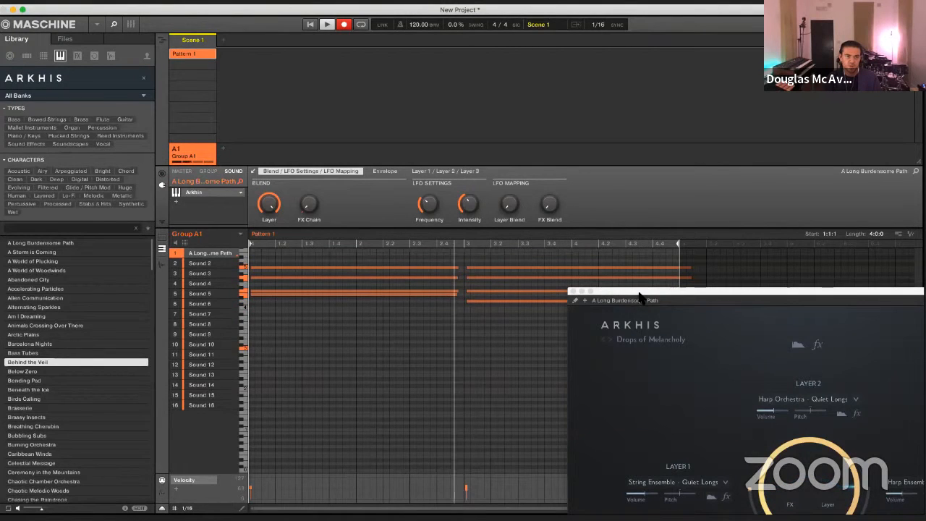
{"action": "key", "text": "space"}
{"action": "left_click_drag", "start_coordinate": [639, 295], "coordinate": [370, 176]}
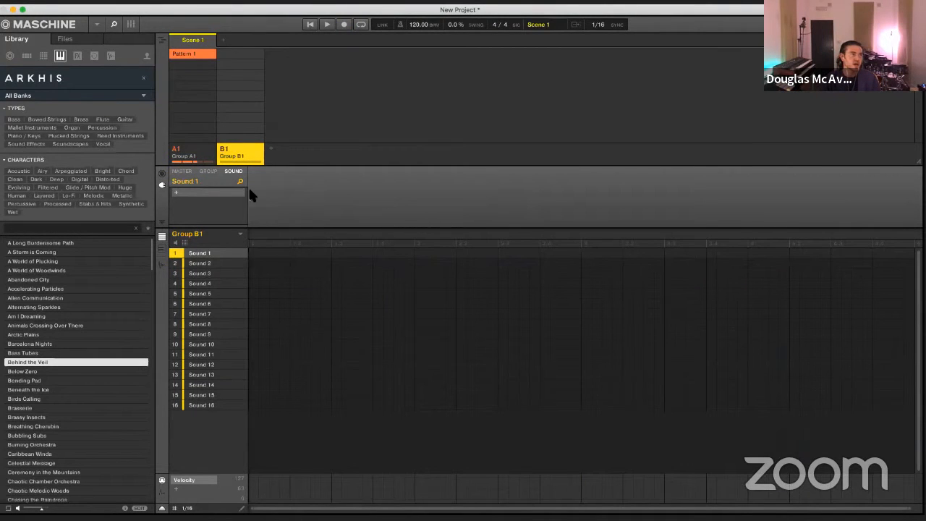
Filter the Arkhis library to the Sparkles bank and load Drunken Band on Sound 6 of Group B1 with a new pattern
{"action": "left_click", "coordinate": [105, 95]}
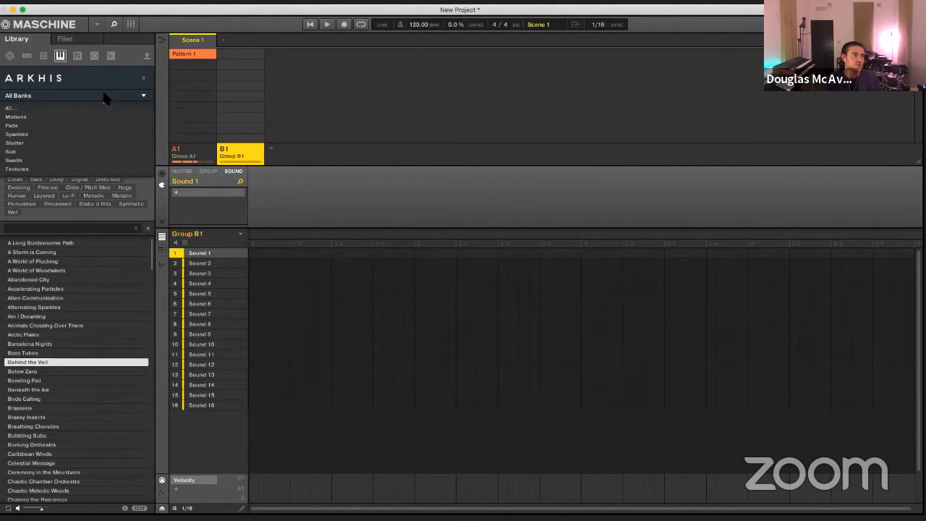
{"action": "left_click", "coordinate": [17, 134]}
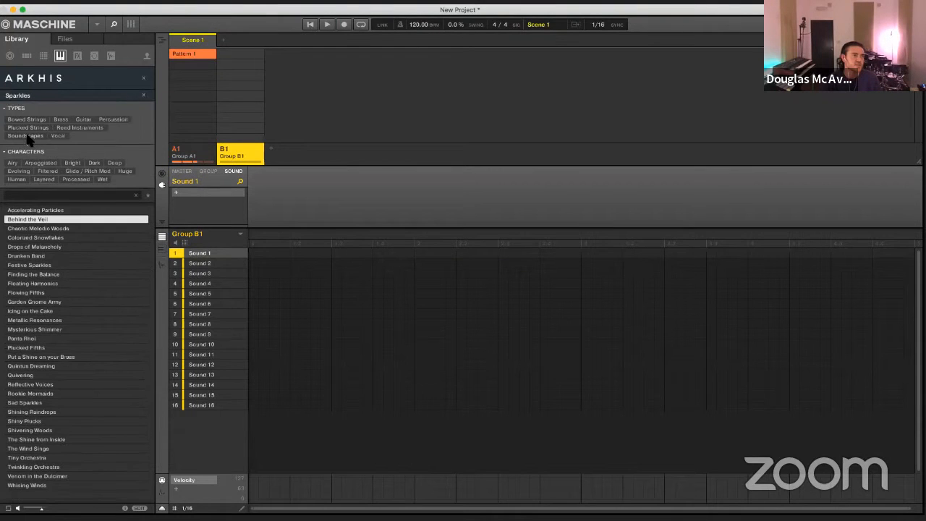
{"action": "left_click", "coordinate": [56, 247]}
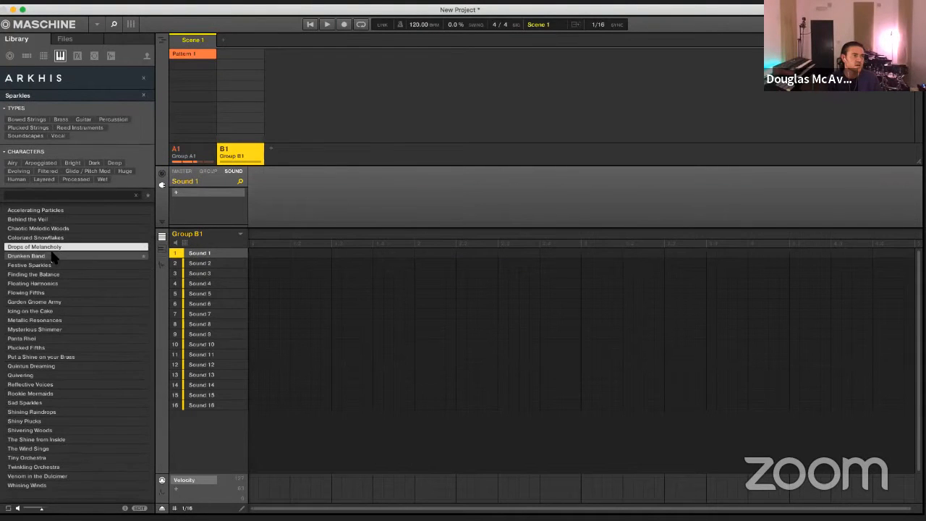
{"action": "left_click", "coordinate": [309, 306]}
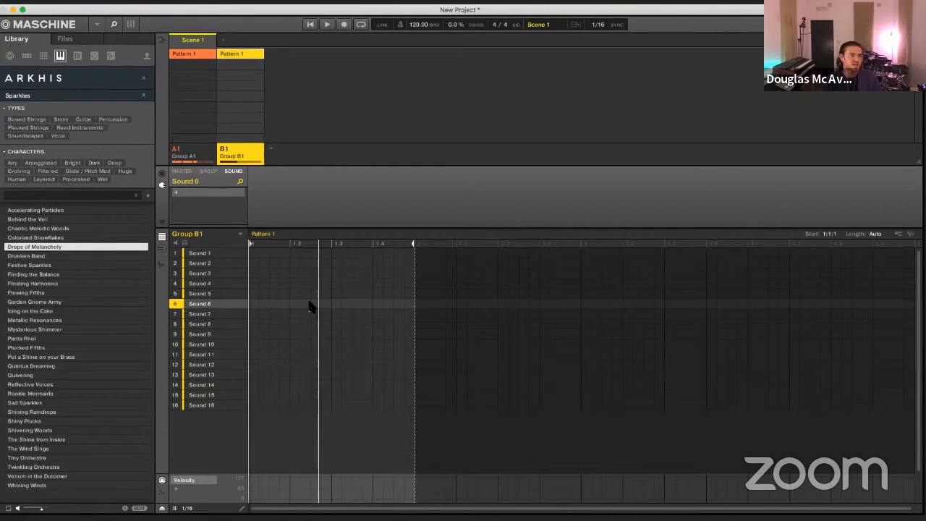
{"action": "key", "text": "space"}
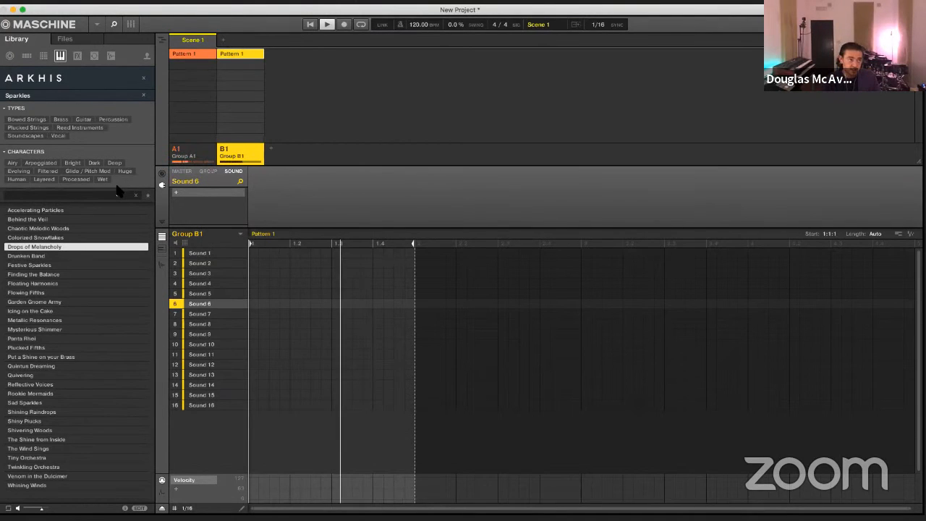
{"action": "left_click", "coordinate": [38, 257]}
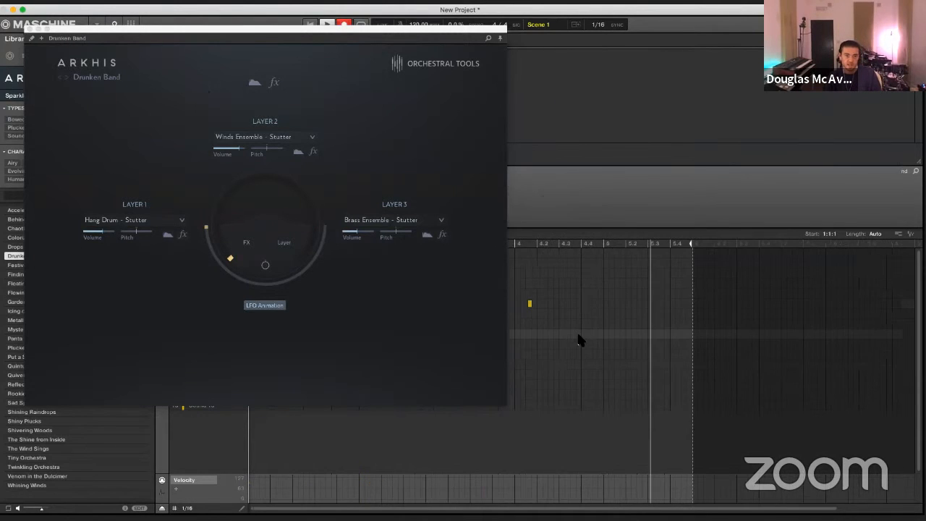
Finish recording the four-bar Drunken Band pattern in Group B1 and play it back with Group A1
{"action": "left_click", "coordinate": [481, 332]}
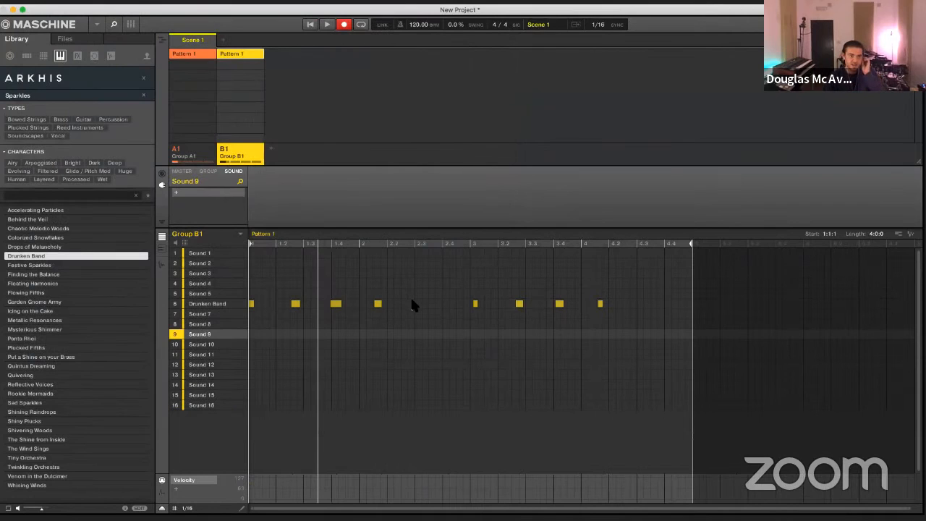
{"action": "key", "text": "space"}
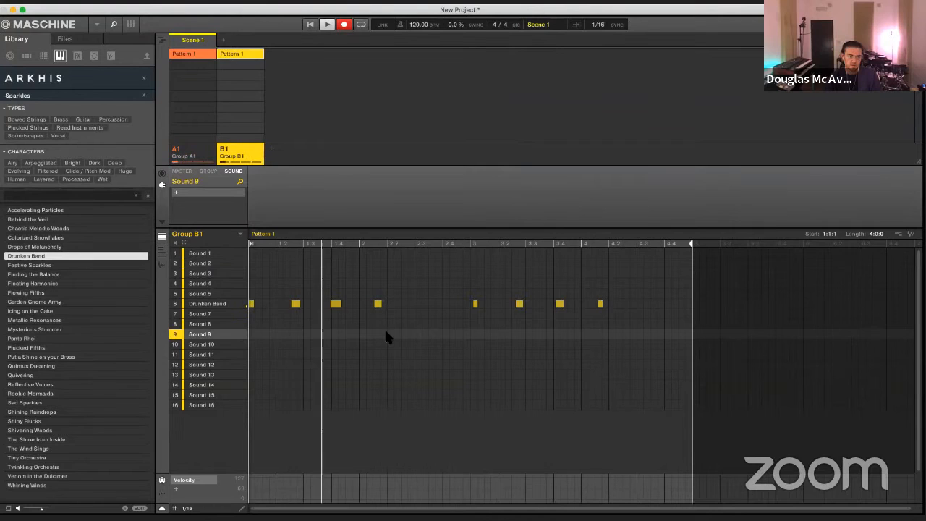
{"action": "key", "text": "space"}
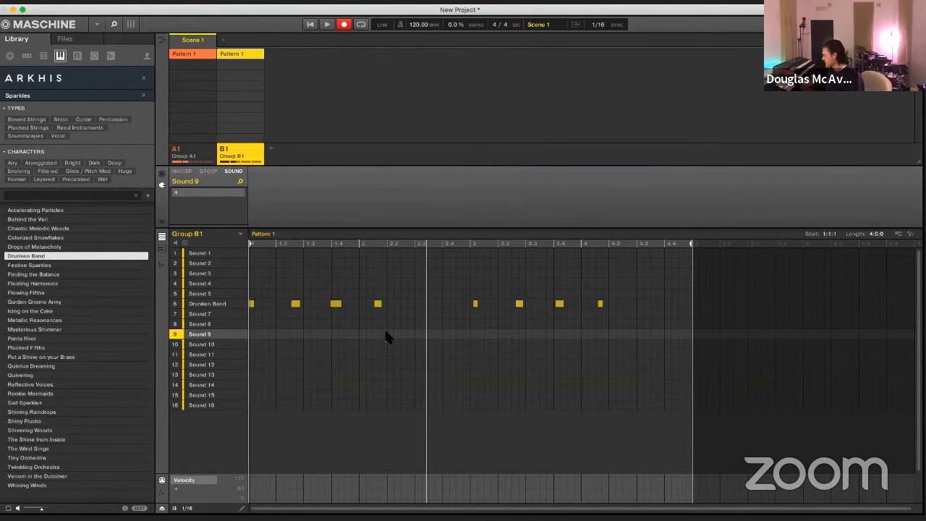
Add a third group and filter the Arkhis library to Guitar presets in the Motions bank
{"action": "key", "text": "ctrl+g"}
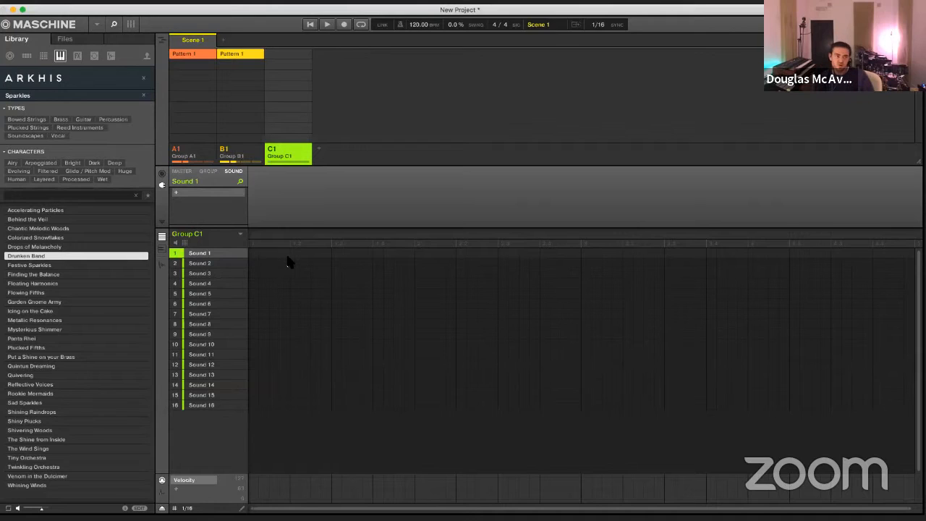
{"action": "left_click", "coordinate": [74, 99]}
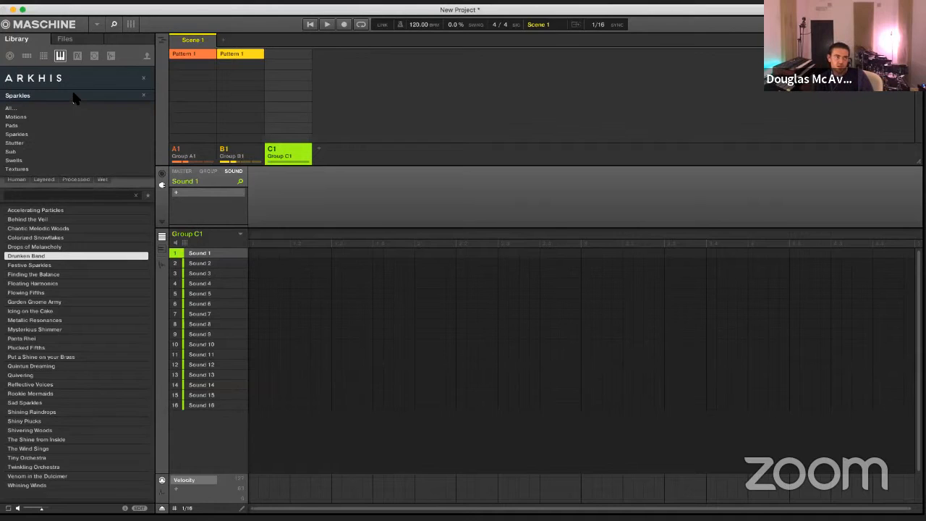
{"action": "left_click", "coordinate": [22, 117]}
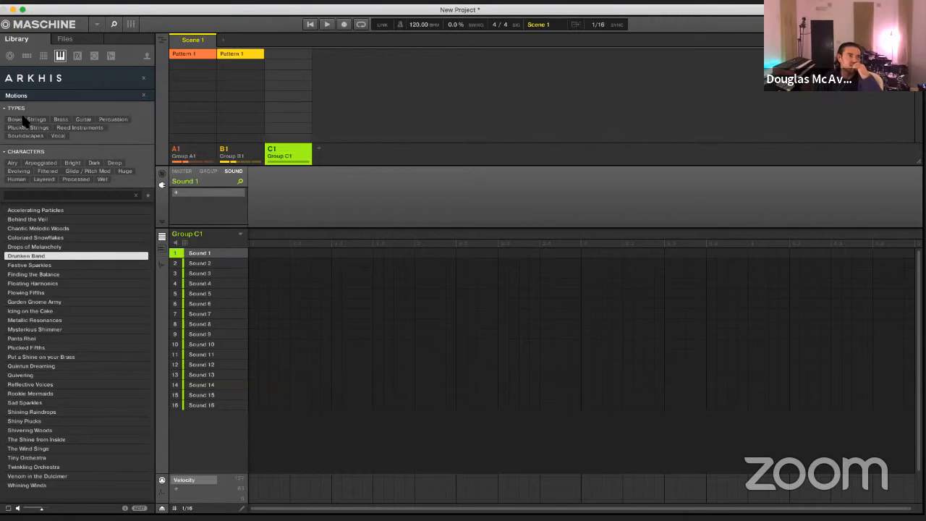
{"action": "left_click", "coordinate": [83, 120]}
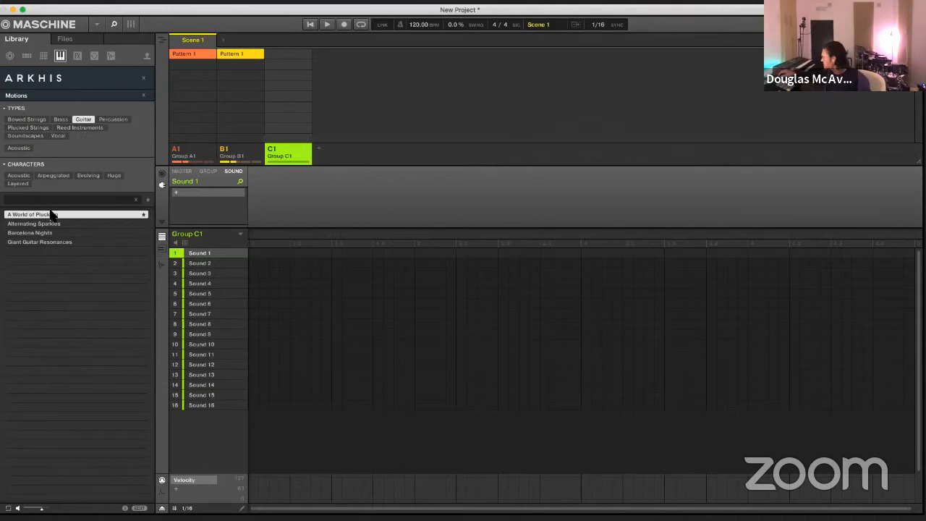
Step through the filtered guitar presets and load Giant Guitar Resonances on Sound 1 of Group C1
{"action": "key", "text": "Down"}
{"action": "key", "text": "Down"}
{"action": "key", "text": "Down"}
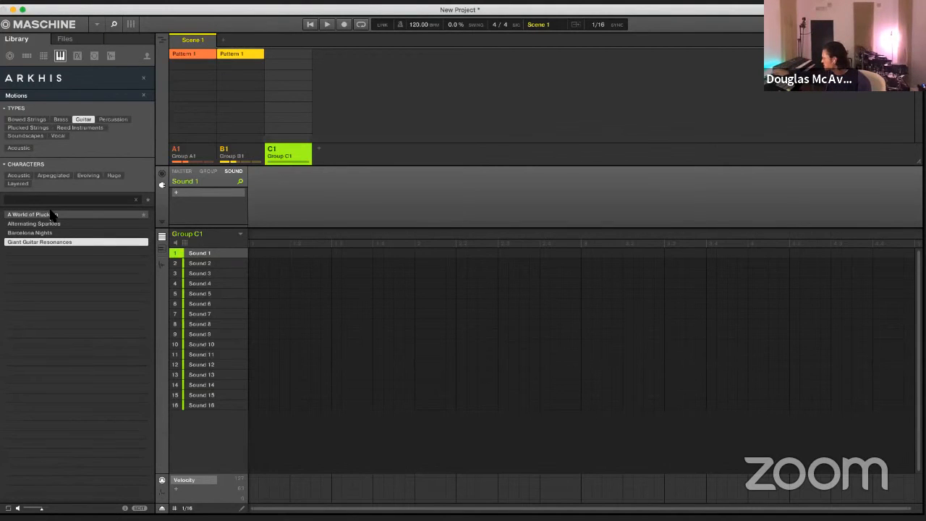
{"action": "key", "text": "Return"}
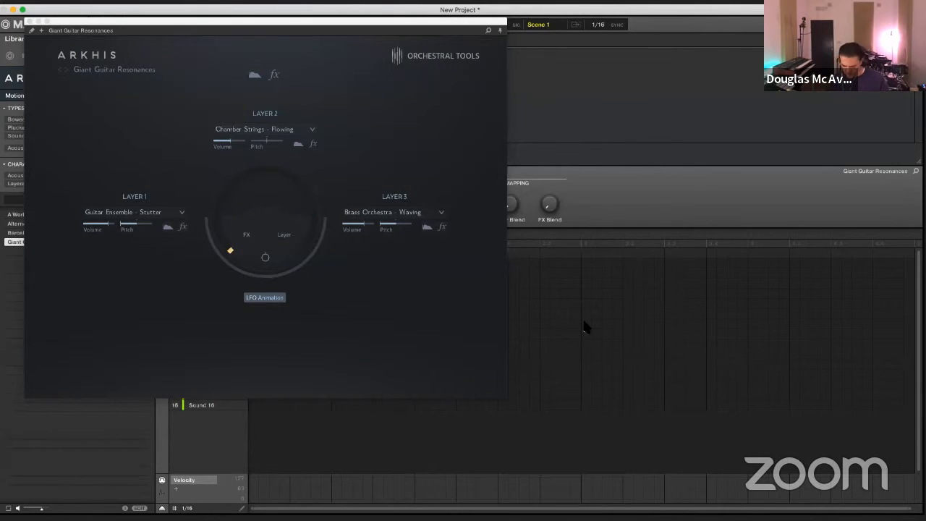
Record a four-bar Giant Guitar Resonances pattern in Group C1 and add a fourth group
{"action": "key", "text": "space"}
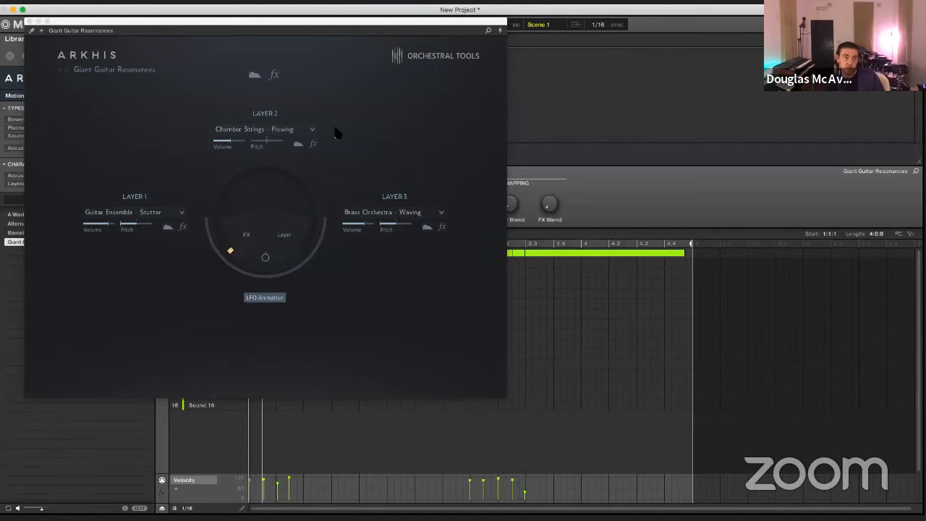
{"action": "left_click_drag", "start_coordinate": [139, 26], "coordinate": [360, 79]}
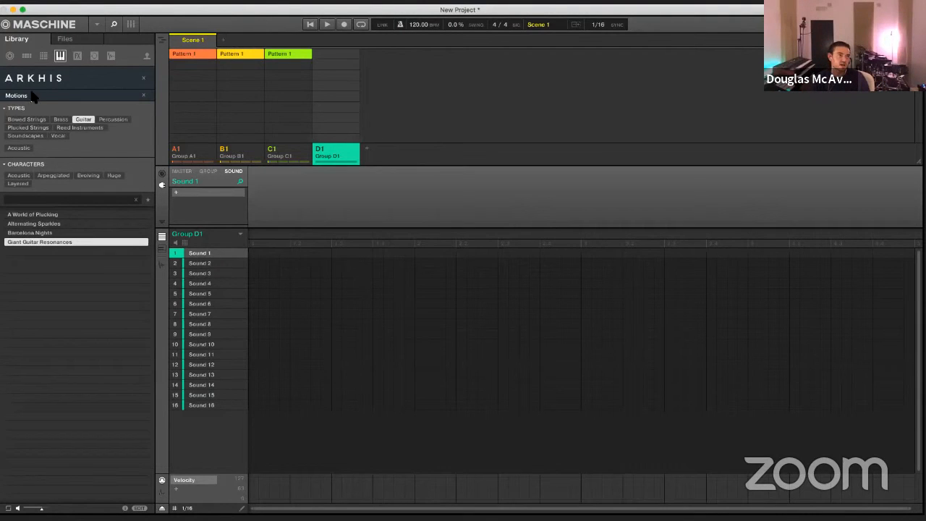
Filter the Arkhis library to Bowed Strings presets in the Pads bank
{"action": "left_click", "coordinate": [56, 97]}
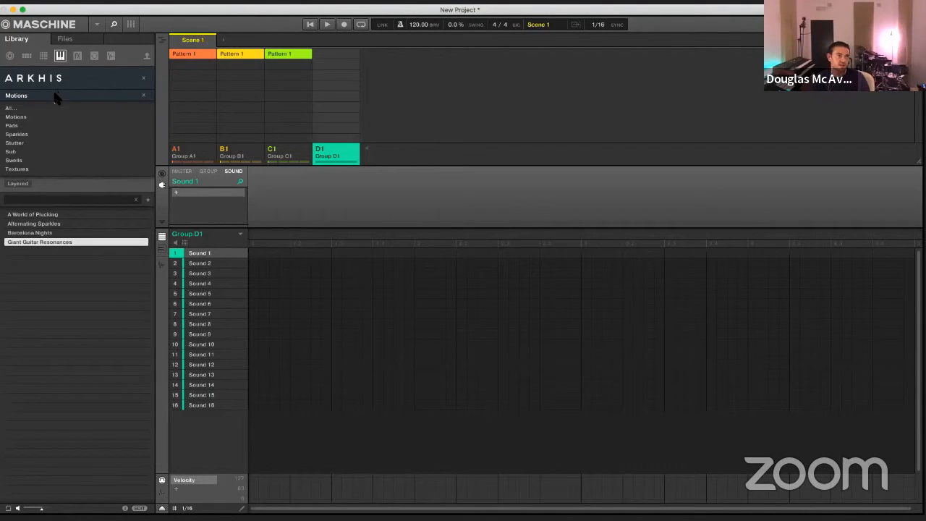
{"action": "left_click", "coordinate": [20, 126]}
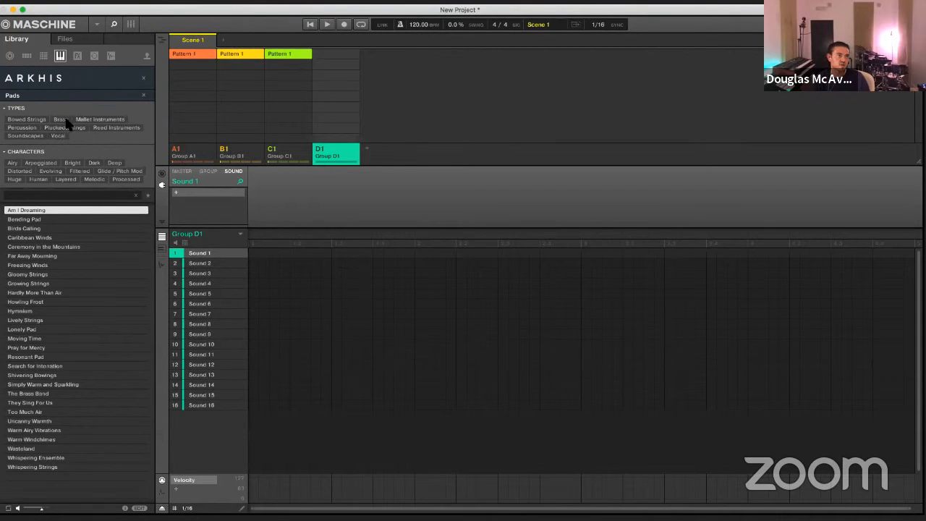
{"action": "left_click", "coordinate": [36, 121]}
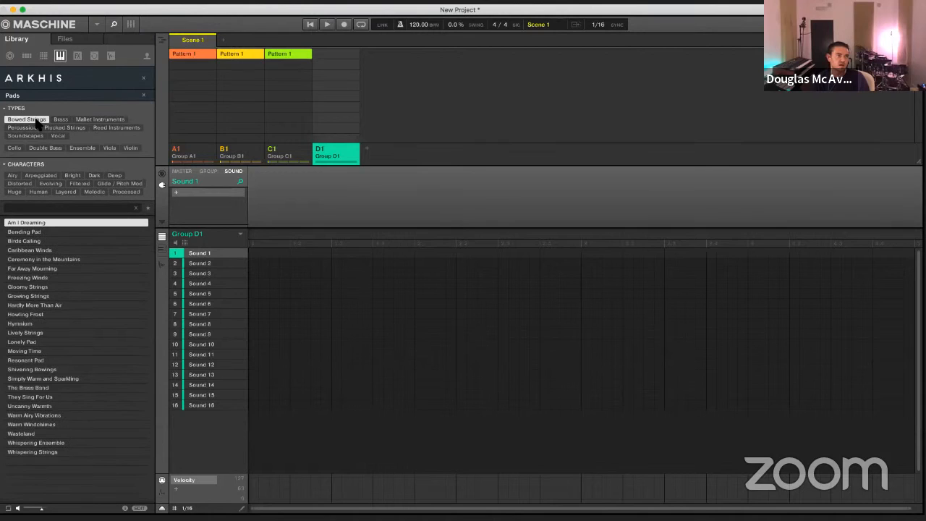
Step through the filtered pad presets and load Gloomy Strings on Sound 1 of Group D1
{"action": "key", "text": "Down"}
{"action": "key", "text": "Down"}
{"action": "key", "text": "Down"}
{"action": "key", "text": "Down"}
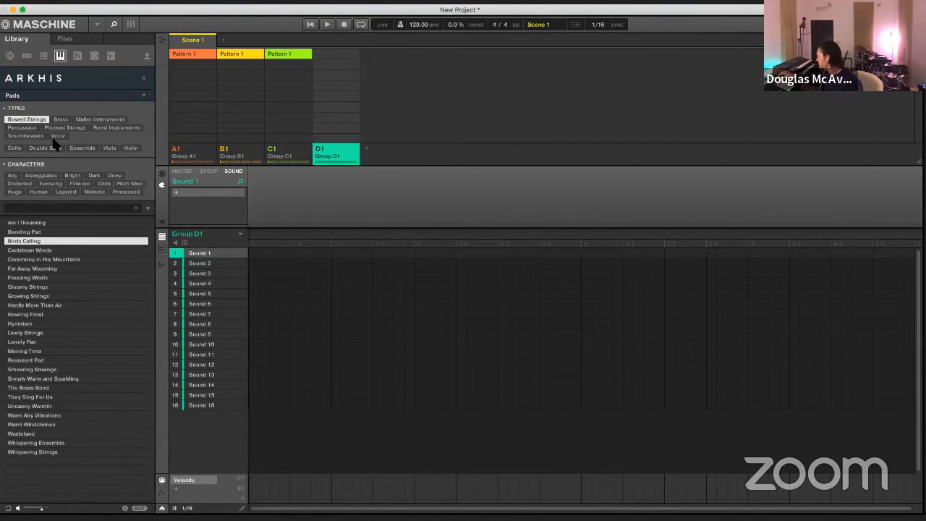
{"action": "key", "text": "Down"}
{"action": "key", "text": "Down"}
{"action": "key", "text": "Down"}
{"action": "key", "text": "Down"}
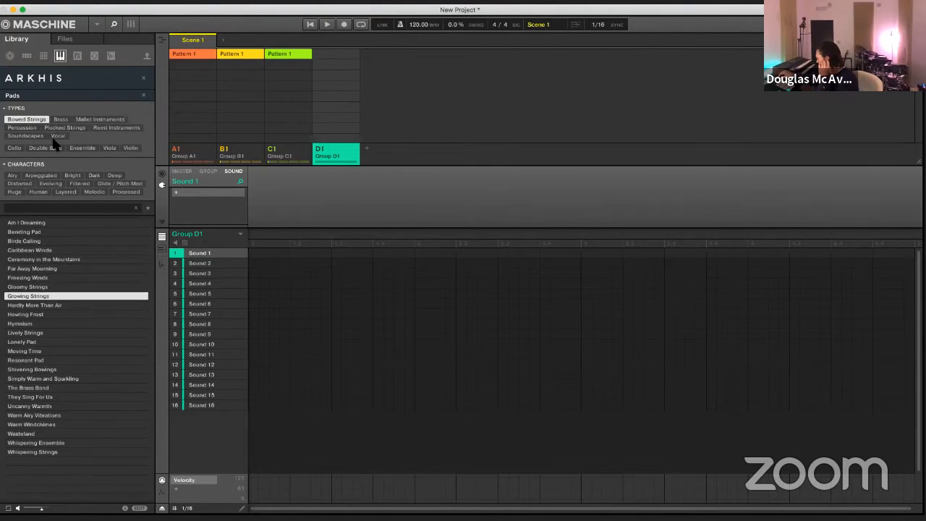
{"action": "key", "text": "Up"}
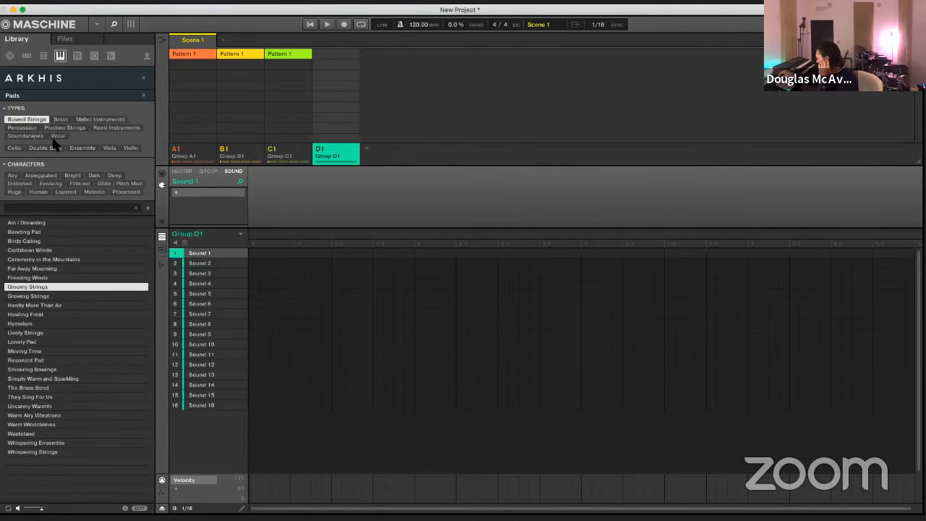
{"action": "key", "text": "Return"}
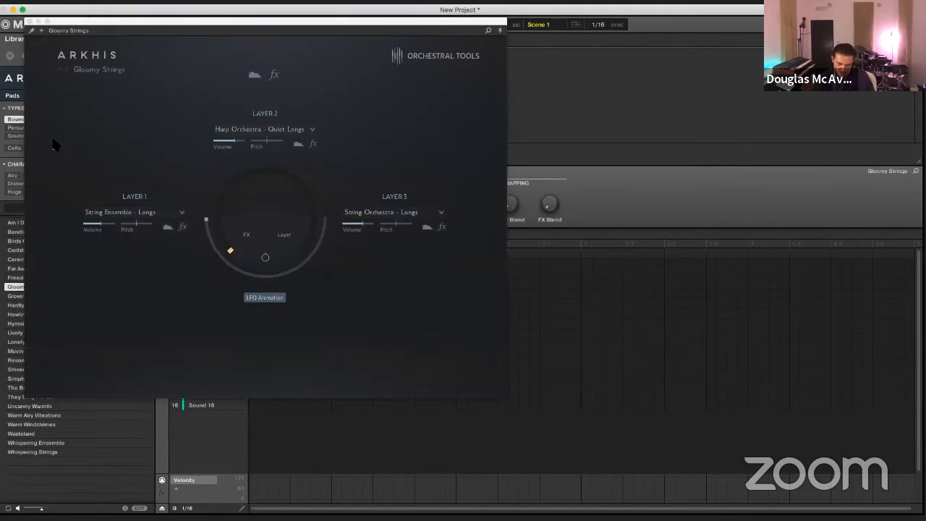
Try to record a Gloomy Strings take into a new pattern on Sound 1 of Group D1
{"action": "left_click", "coordinate": [583, 402]}
{"action": "key", "text": "space"}
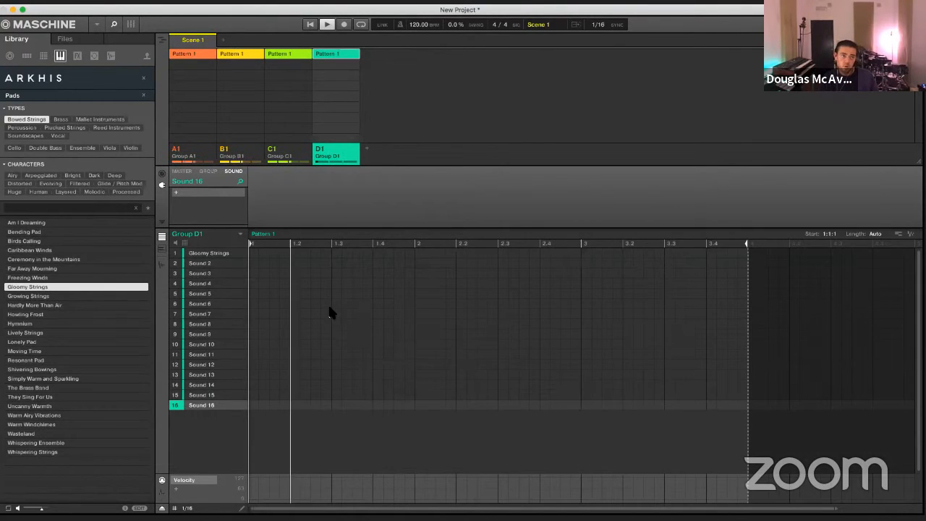
{"action": "left_click", "coordinate": [220, 257]}
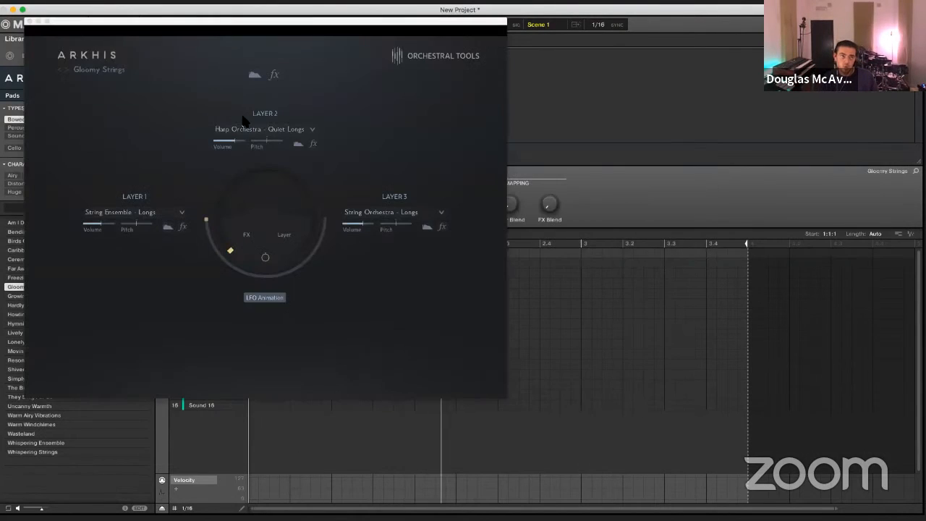
{"action": "left_click_drag", "start_coordinate": [186, 21], "coordinate": [473, 61]}
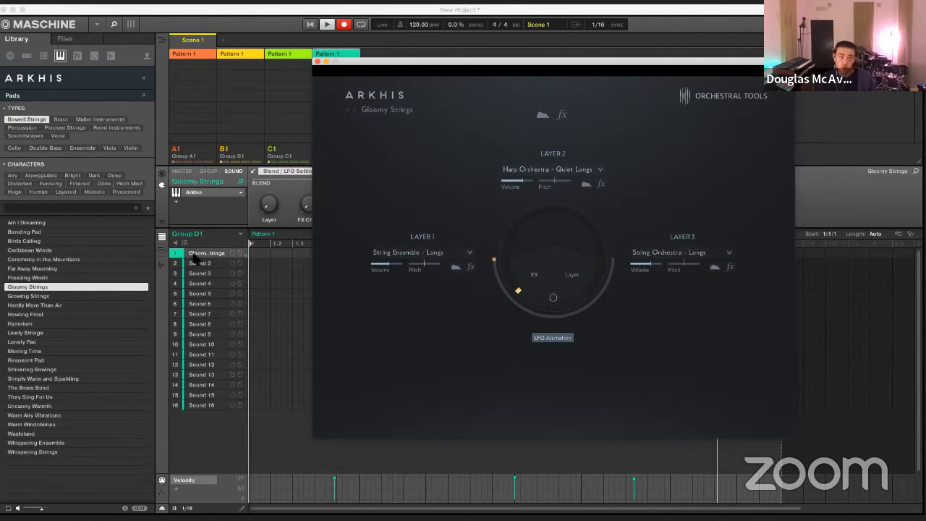
{"action": "left_click", "coordinate": [392, 457]}
{"action": "key", "text": "space"}
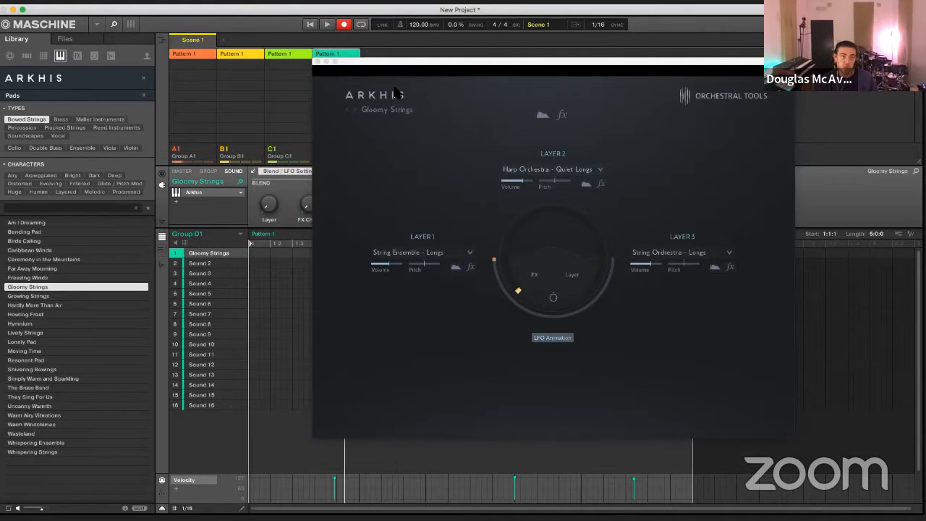
Put the Gloomy Strings instrument window away and switch Group D1's pattern editor to the keyboard view
{"action": "left_click", "coordinate": [325, 62]}
{"action": "left_click", "coordinate": [367, 304]}
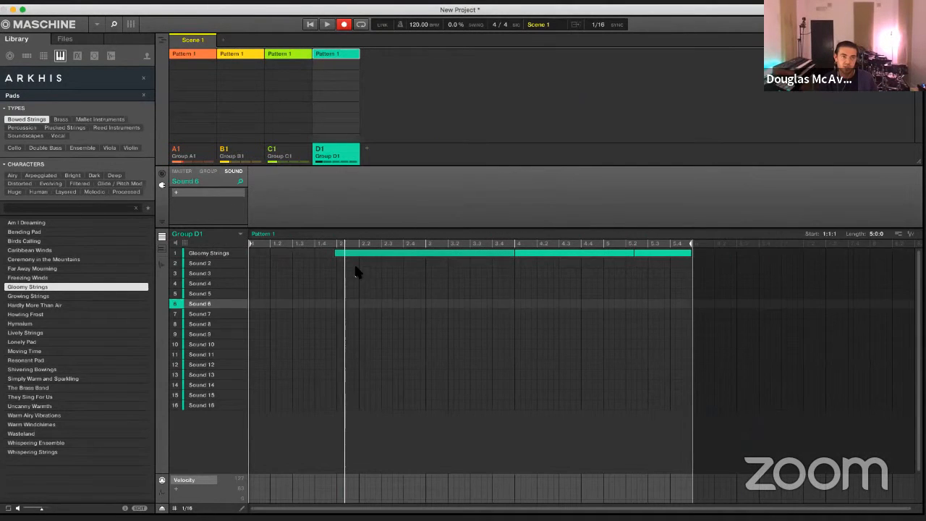
{"action": "left_click", "coordinate": [163, 249]}
{"action": "scroll", "coordinate": [355, 308], "scroll_direction": "down", "scroll_amount": 5}
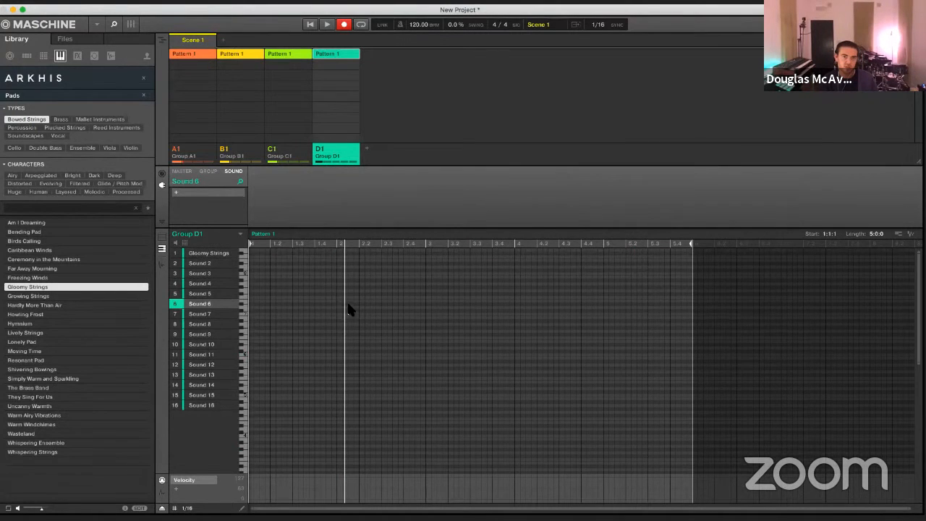
Re-record the Gloomy Strings part in Group D1 as a four-bar pattern, keeping the instrument window clear of the notes
{"action": "key", "text": "space"}
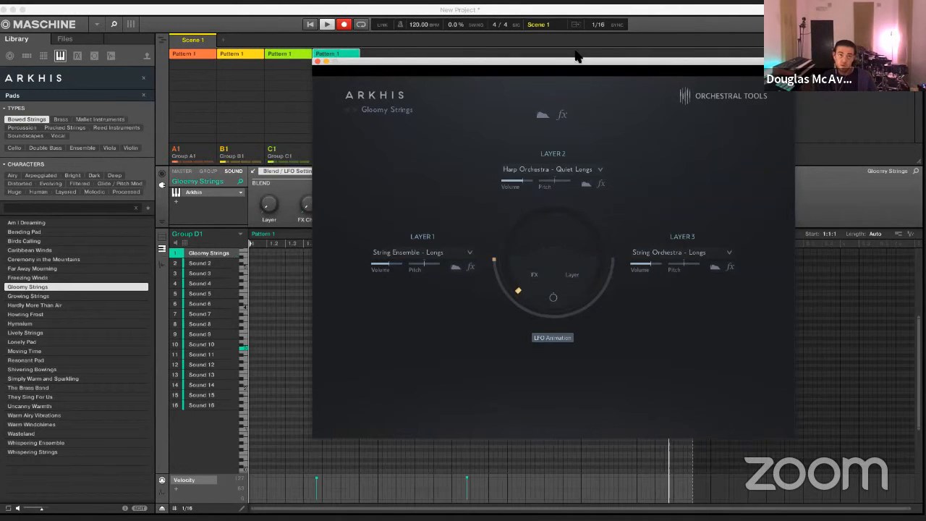
{"action": "left_click_drag", "start_coordinate": [569, 62], "coordinate": [492, 399]}
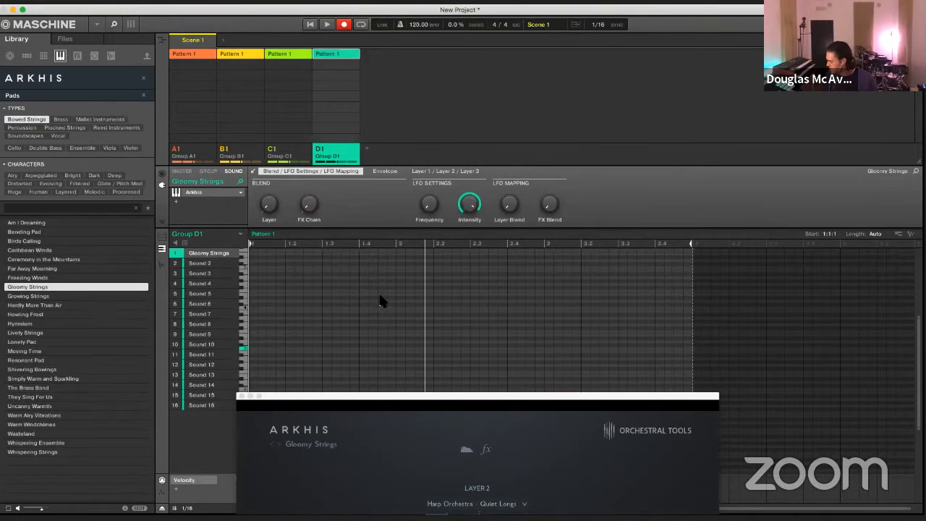
{"action": "key", "text": "space"}
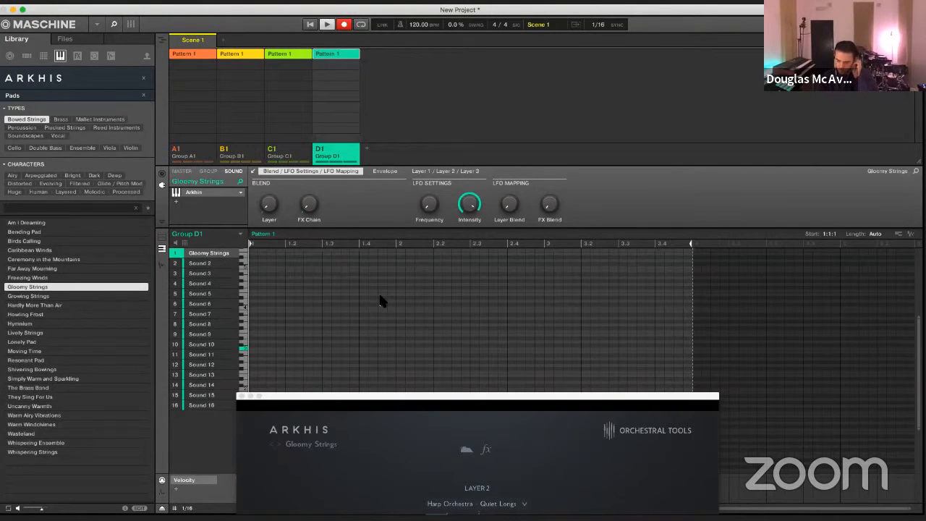
{"action": "key", "text": "space"}
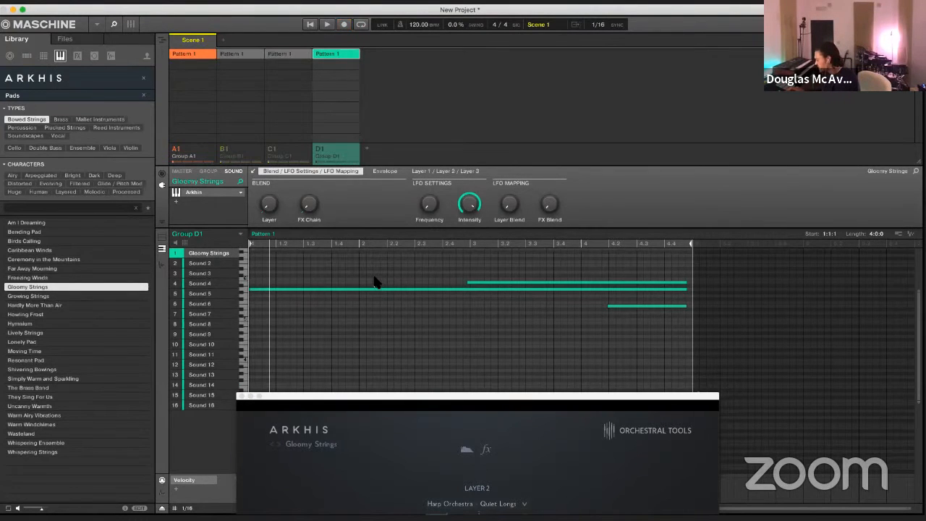
Play back the recorded groups and reposition the Gloomy Strings window so that all three layers are in view
{"action": "key", "text": "space"}
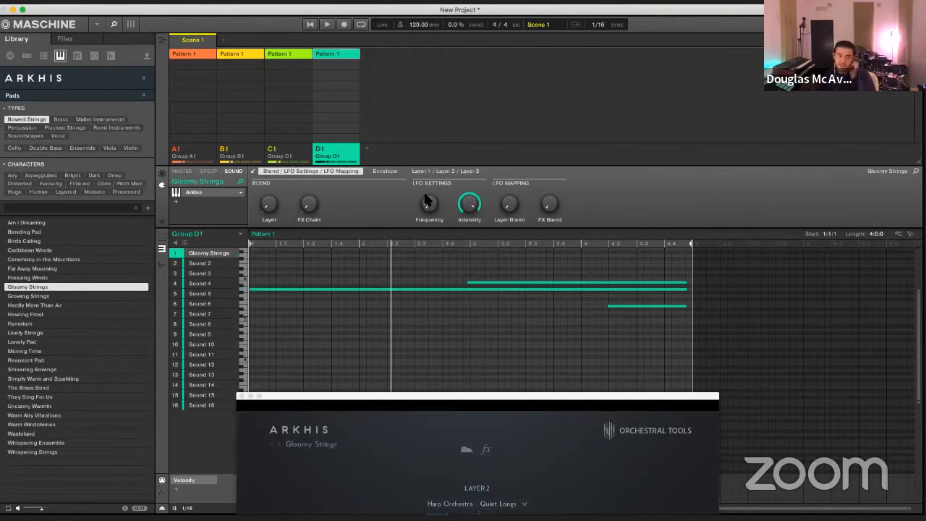
{"action": "left_click_drag", "start_coordinate": [483, 410], "coordinate": [469, 62]}
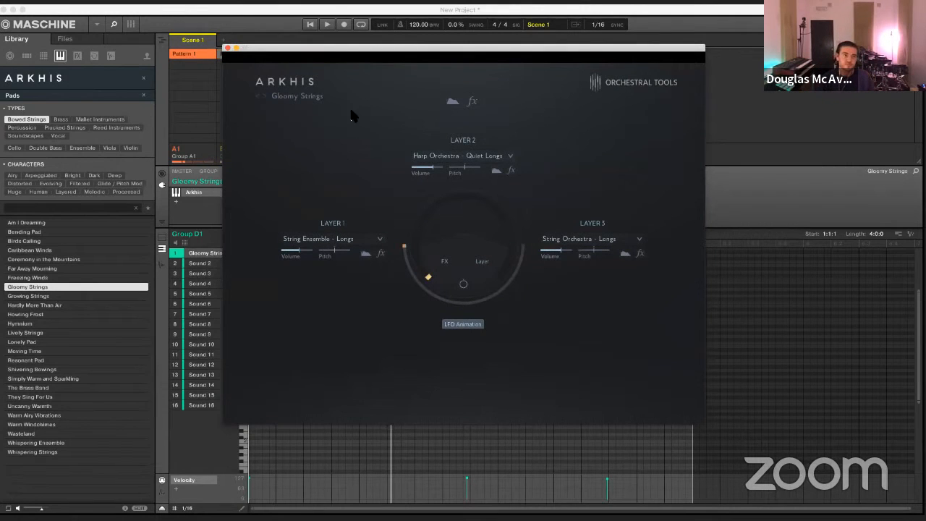
{"action": "left_click_drag", "start_coordinate": [325, 51], "coordinate": [341, 53]}
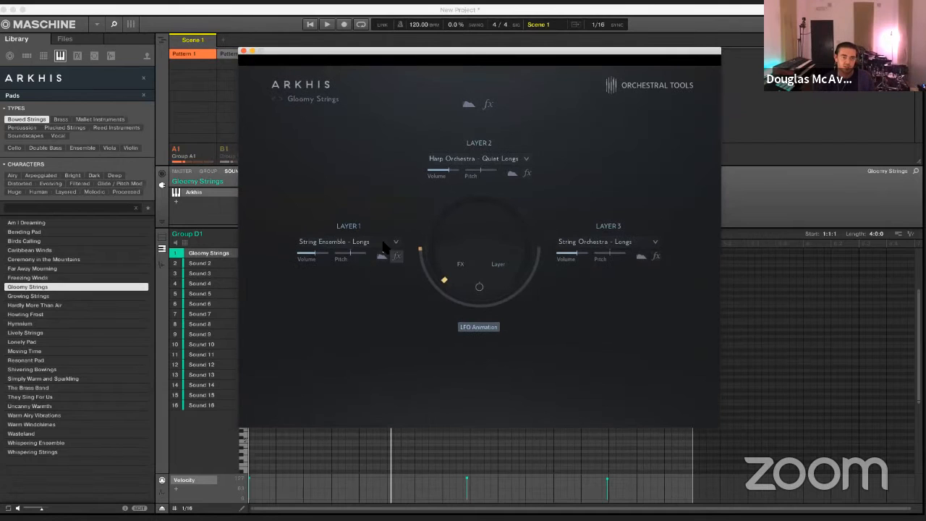
{"action": "left_click", "coordinate": [368, 453]}
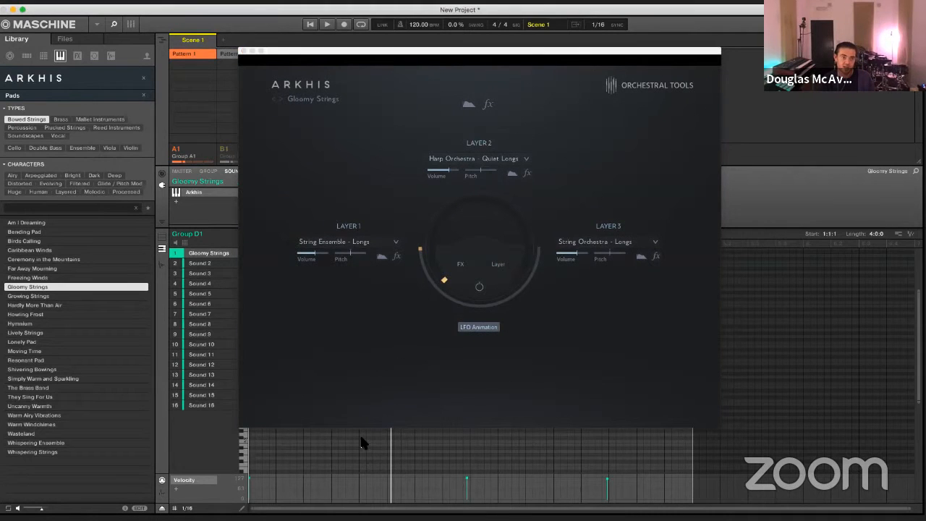
{"action": "key", "text": "space"}
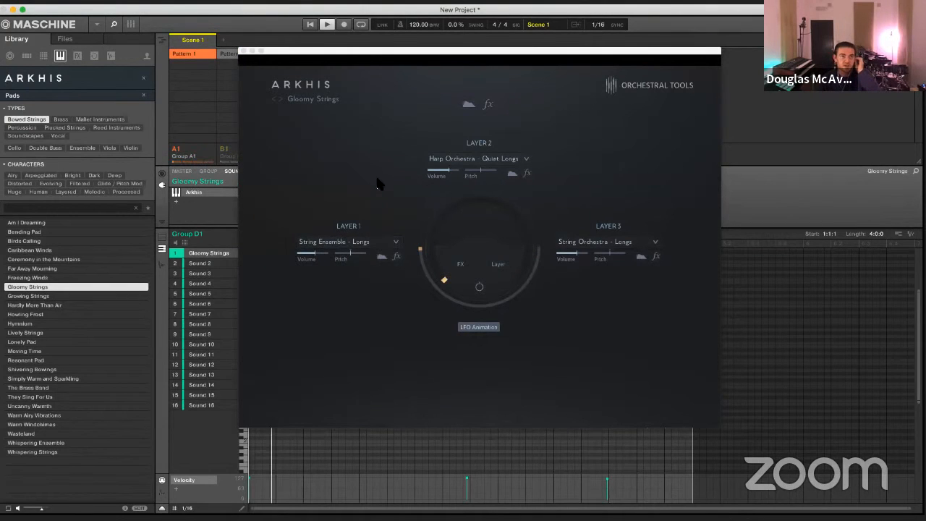
Open Group A1's Drops of Melancholy instrument and adjust the Layer 1 and Layer 2 volumes during playback
{"action": "left_click", "coordinate": [445, 176]}
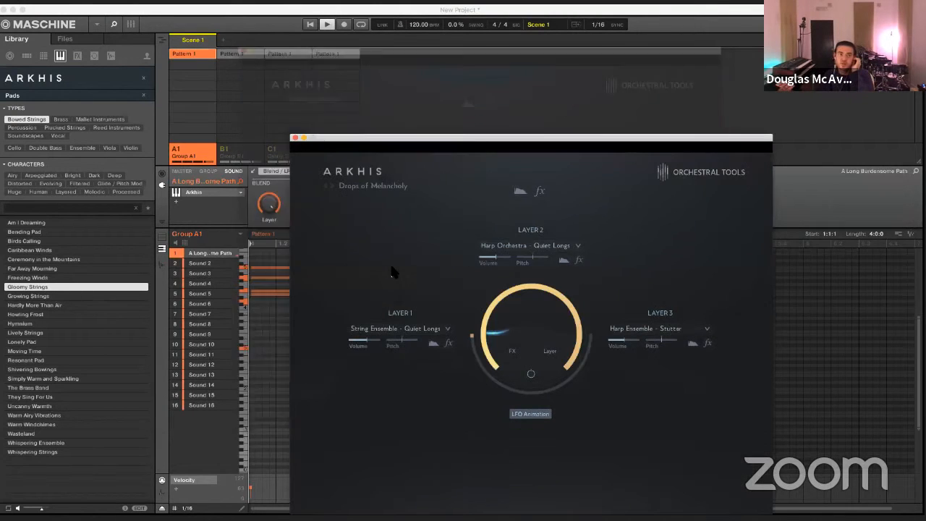
{"action": "left_click_drag", "start_coordinate": [434, 137], "coordinate": [336, 45]}
{"action": "left_click_drag", "start_coordinate": [254, 250], "coordinate": [207, 253]}
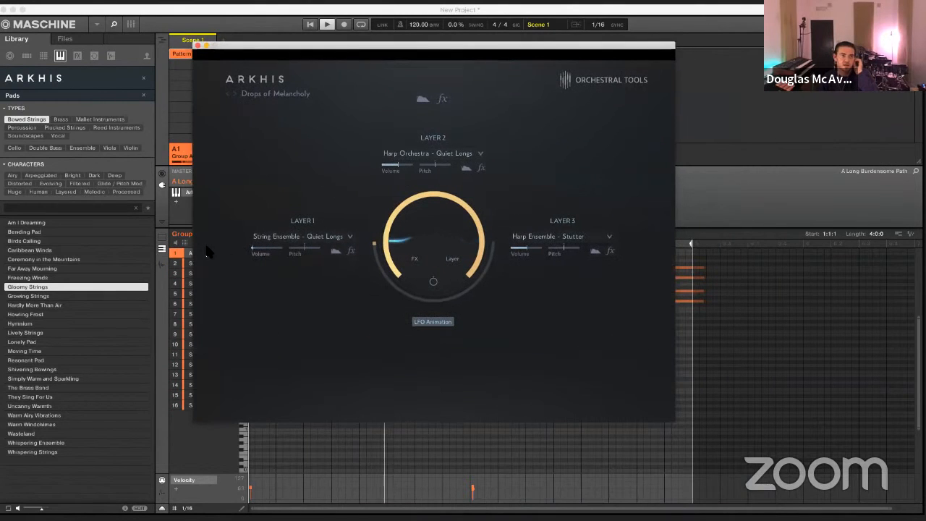
{"action": "left_click_drag", "start_coordinate": [399, 165], "coordinate": [328, 172]}
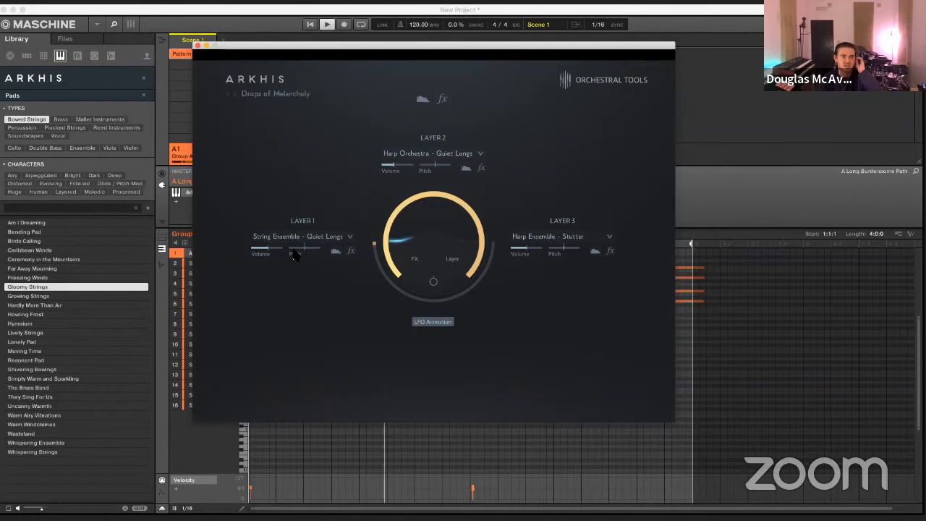
Examine the source choices for Layer 1 and the overall AHDSR envelope and effects settings of Drops of Melancholy
{"action": "left_click", "coordinate": [336, 239]}
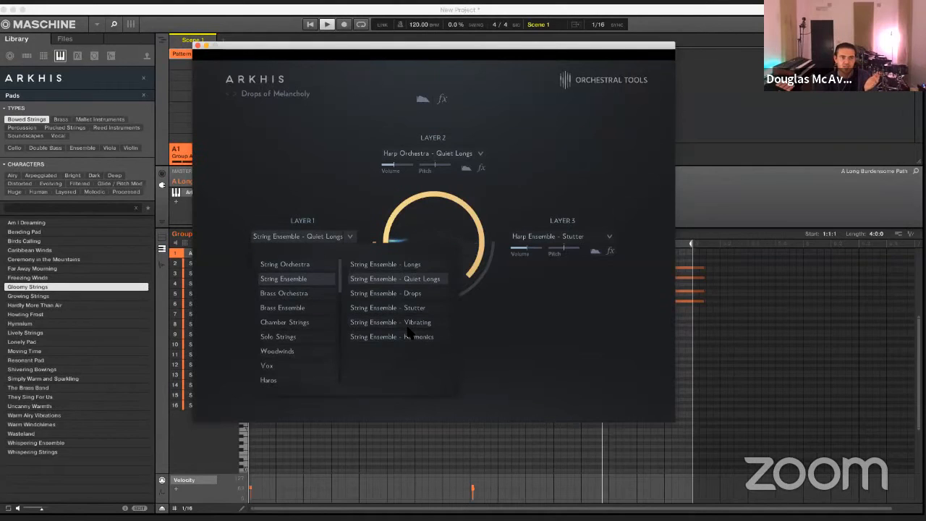
{"action": "left_click", "coordinate": [307, 154]}
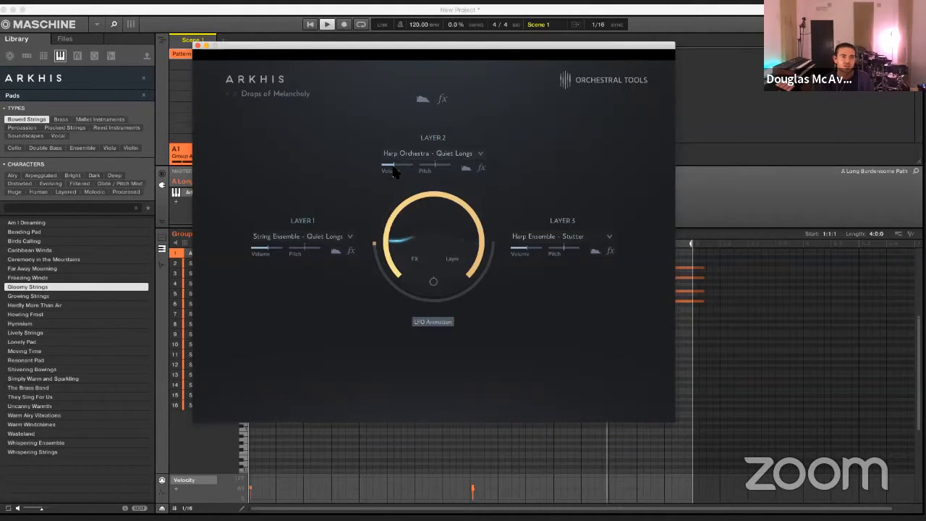
{"action": "left_click", "coordinate": [423, 100]}
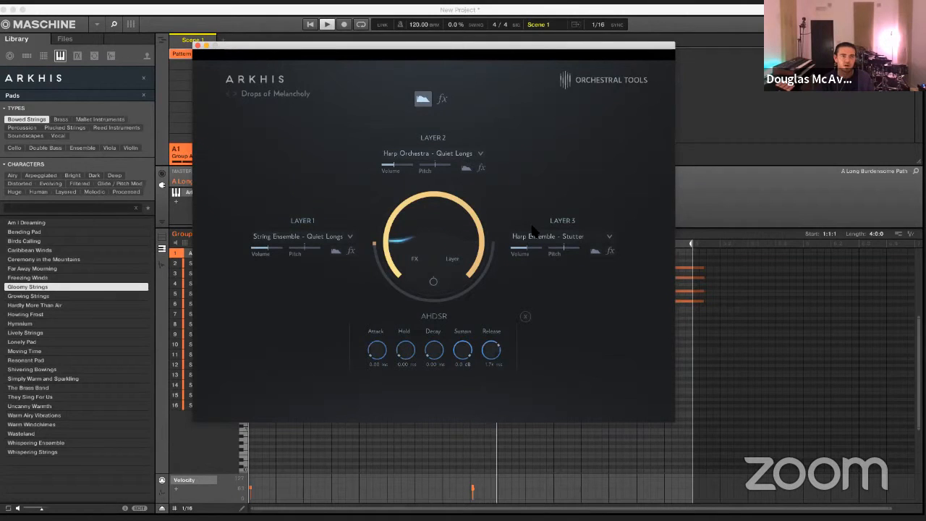
{"action": "left_click", "coordinate": [525, 316]}
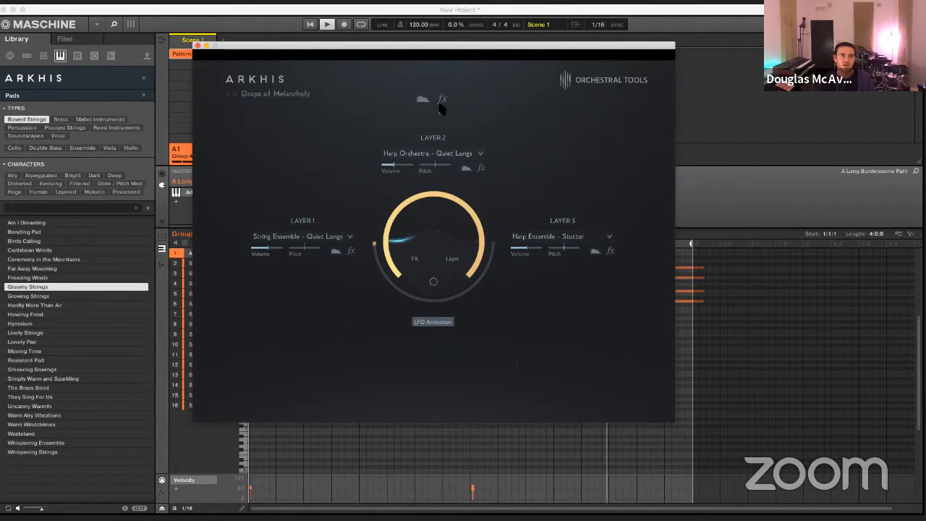
{"action": "left_click", "coordinate": [442, 100]}
{"action": "left_click", "coordinate": [442, 100]}
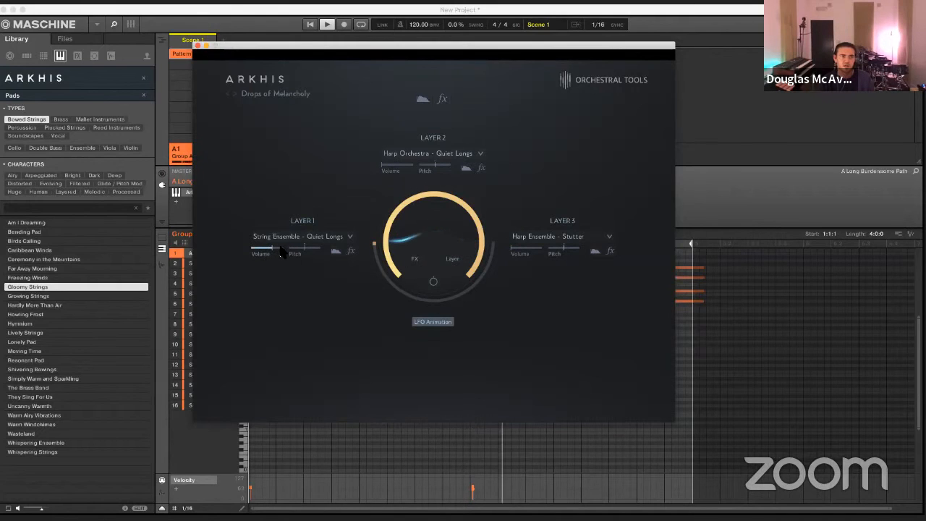
Turn LFO Animation off and back on, and switch on the FX option in the central blend control
{"action": "left_click", "coordinate": [429, 323]}
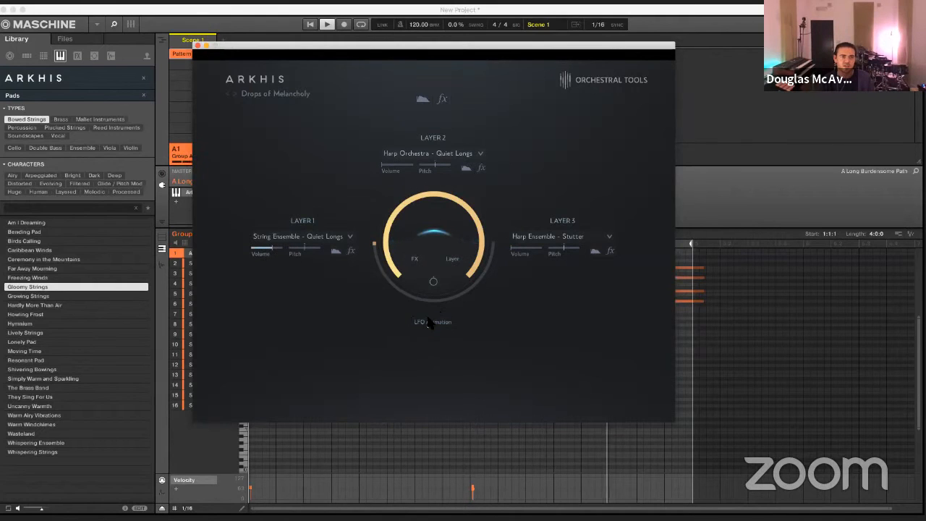
{"action": "left_click", "coordinate": [429, 323]}
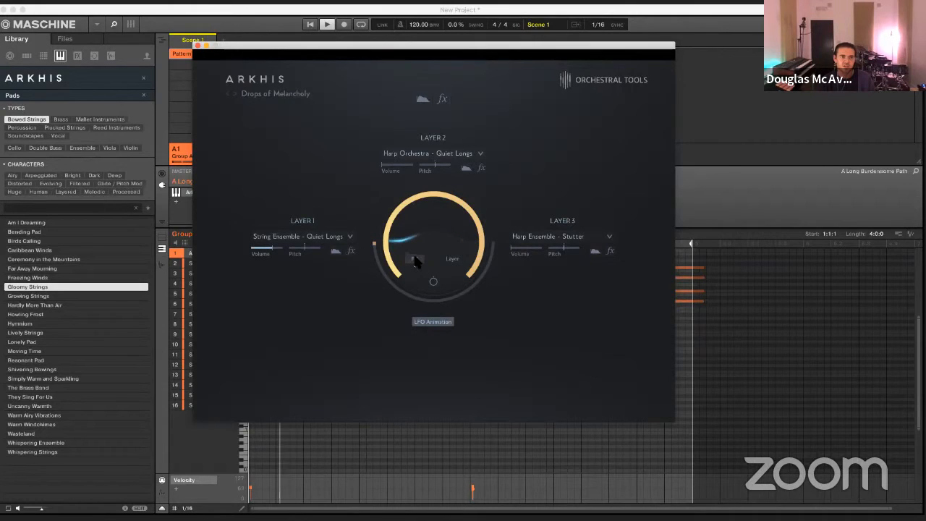
{"action": "left_click", "coordinate": [414, 260]}
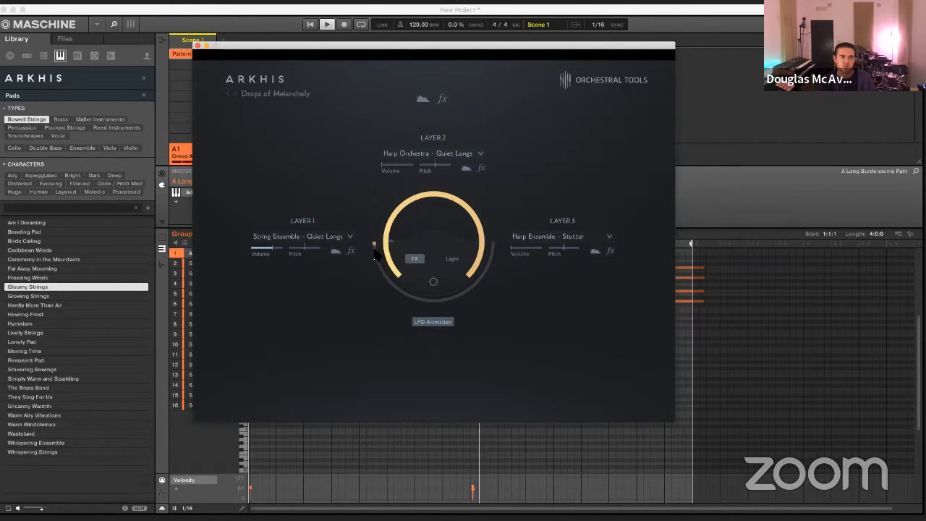
Raise the FX amount on the central blend ring to just under halfway and view the LFO rate and intensity settings
{"action": "left_click_drag", "start_coordinate": [374, 248], "coordinate": [409, 294]}
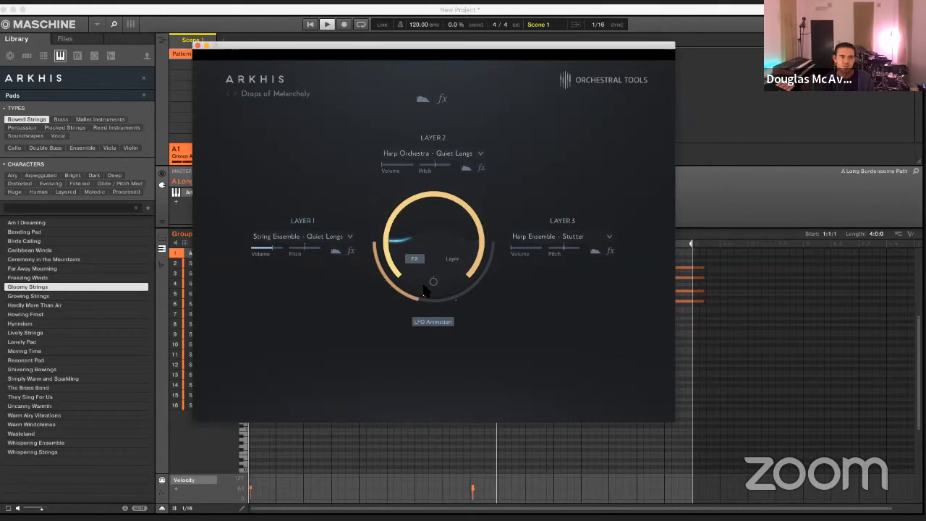
{"action": "left_click", "coordinate": [433, 283]}
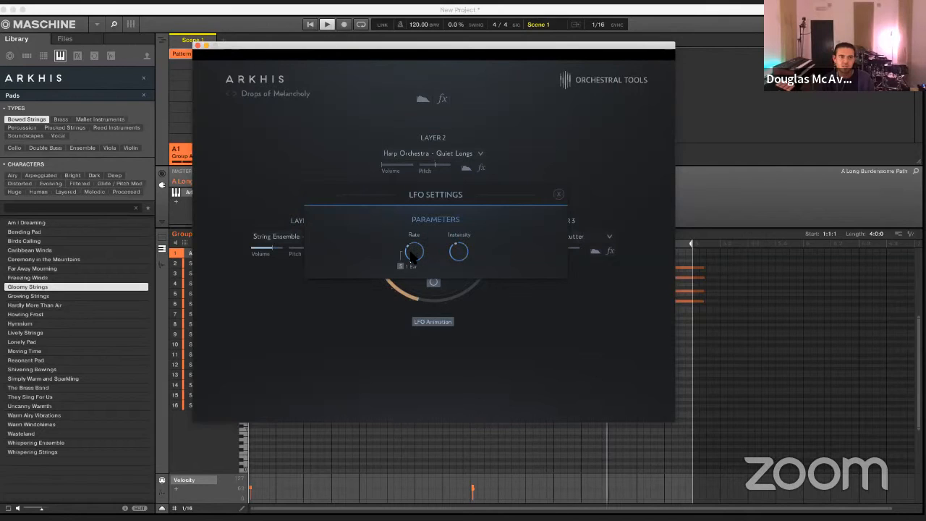
{"action": "left_click", "coordinate": [558, 194]}
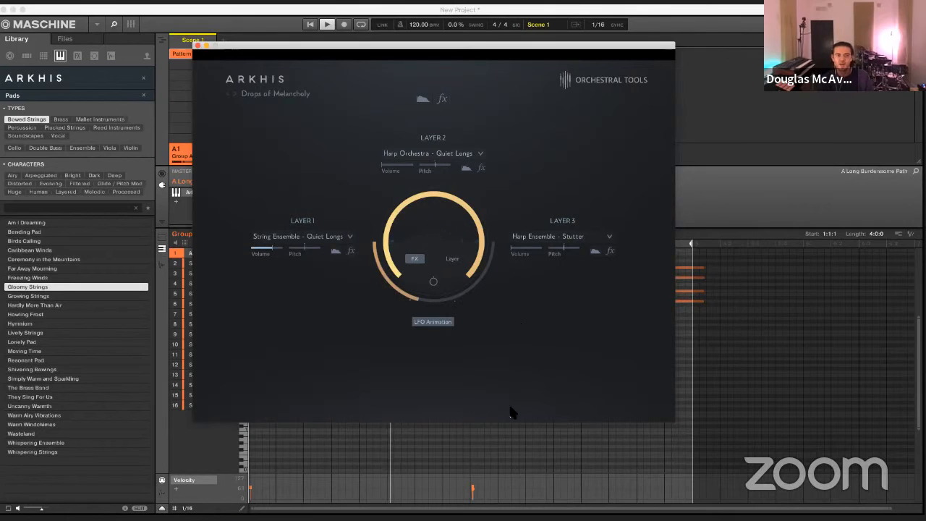
Turn off LFO Animation, stop playback and move the instrument window aside
{"action": "left_click", "coordinate": [429, 326]}
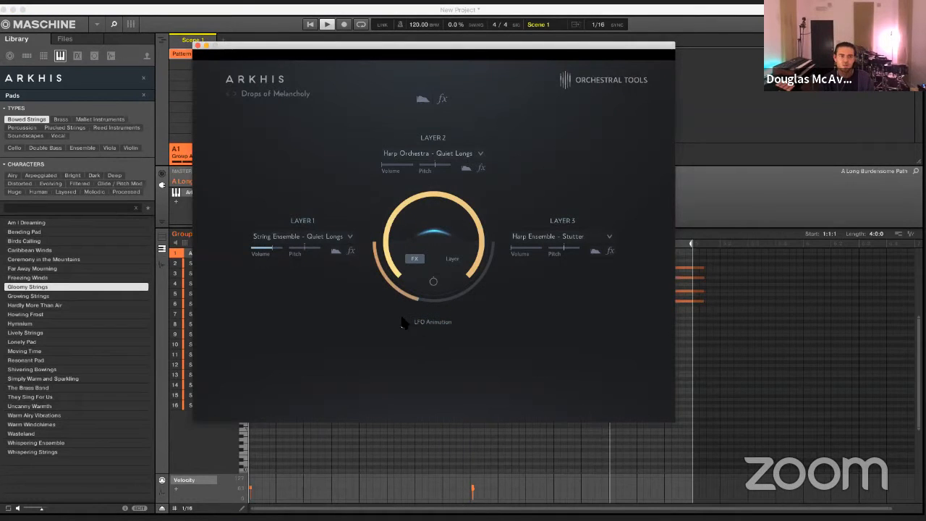
{"action": "left_click", "coordinate": [415, 445]}
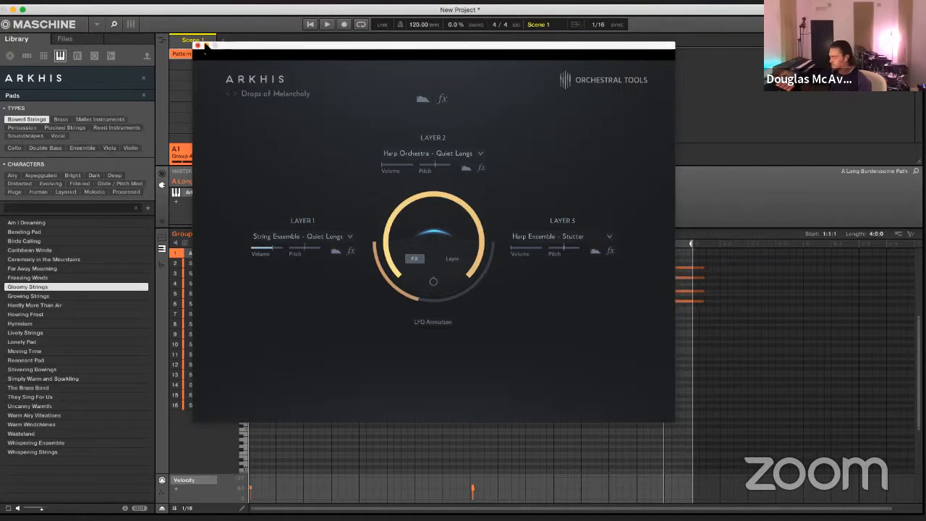
{"action": "left_click_drag", "start_coordinate": [336, 45], "coordinate": [420, 86]}
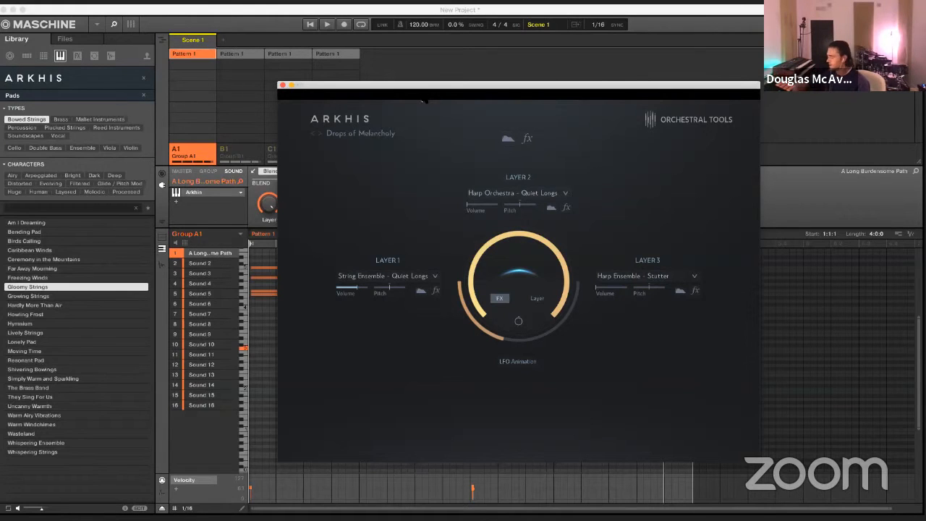
Start a new project and discard the Arkhis sketch without saving
{"action": "left_click", "coordinate": [96, 24]}
{"action": "mouse_move", "coordinate": [116, 39]}
{"action": "left_click", "coordinate": [171, 40]}
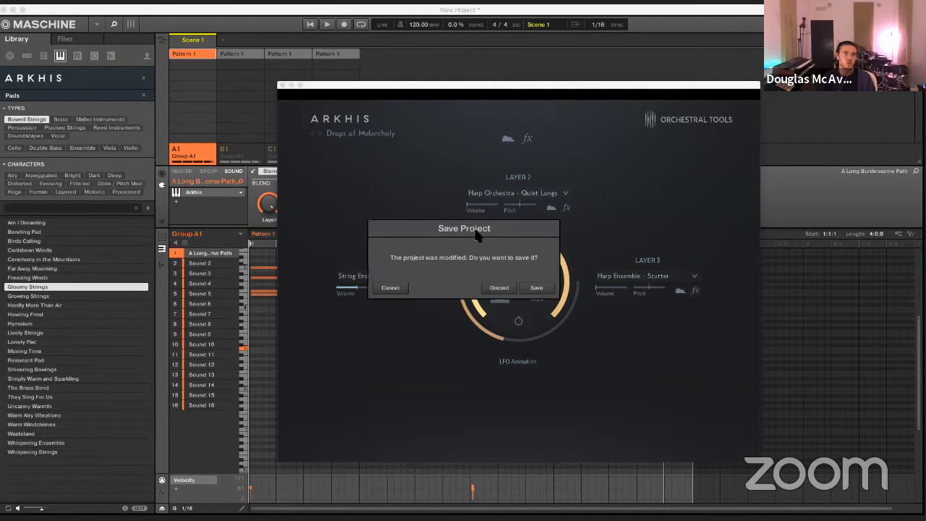
{"action": "left_click", "coordinate": [499, 289]}
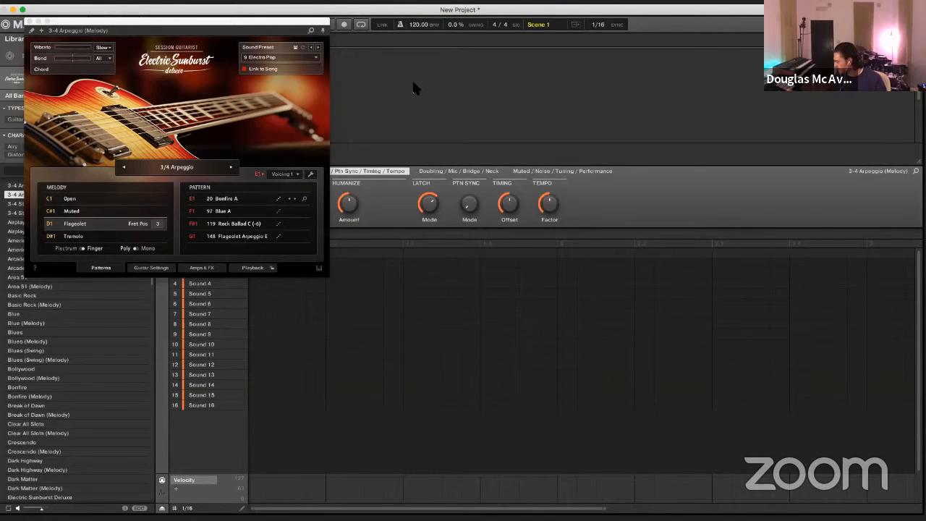
Record patterns with the Electric Sunburst Deluxe preset 3-4 Arpeggio (Melody) in Groups A1 and B1
{"action": "key", "text": "super+r"}
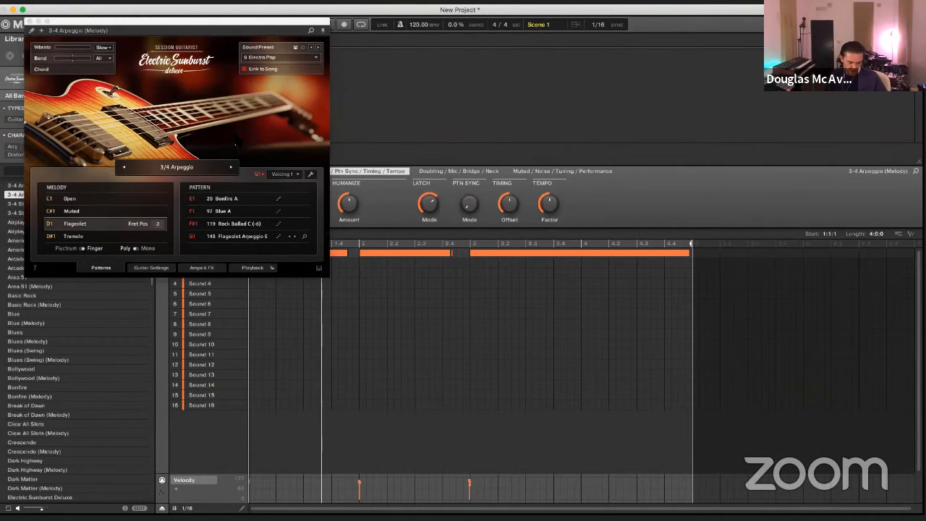
{"action": "left_click", "coordinate": [236, 143]}
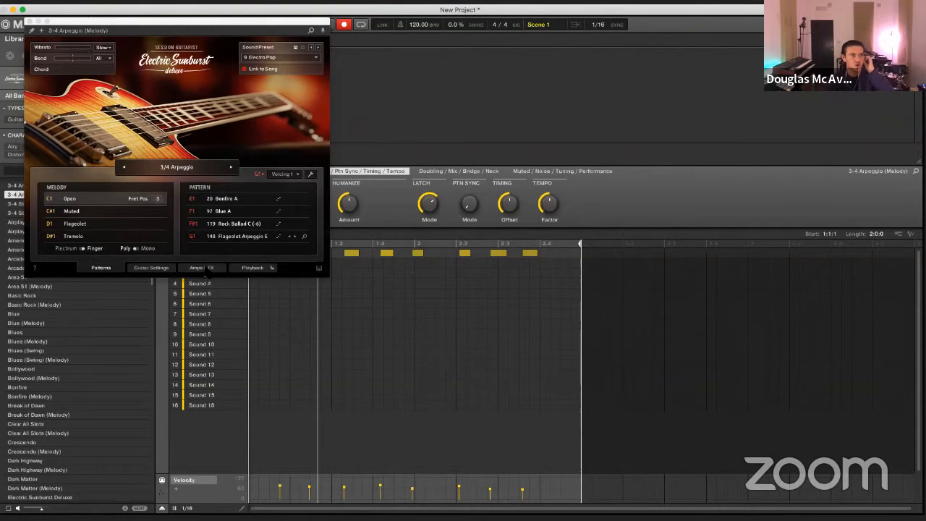
Examine the Amps & FX chain of the guitar instrument, including the Old Flanger and IR Reverb settings
{"action": "left_click", "coordinate": [204, 268]}
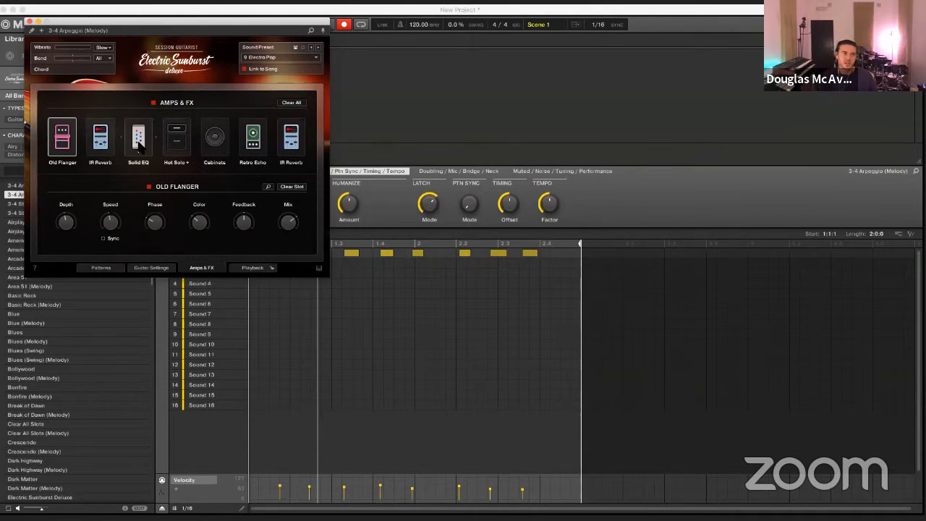
{"action": "left_click", "coordinate": [107, 142]}
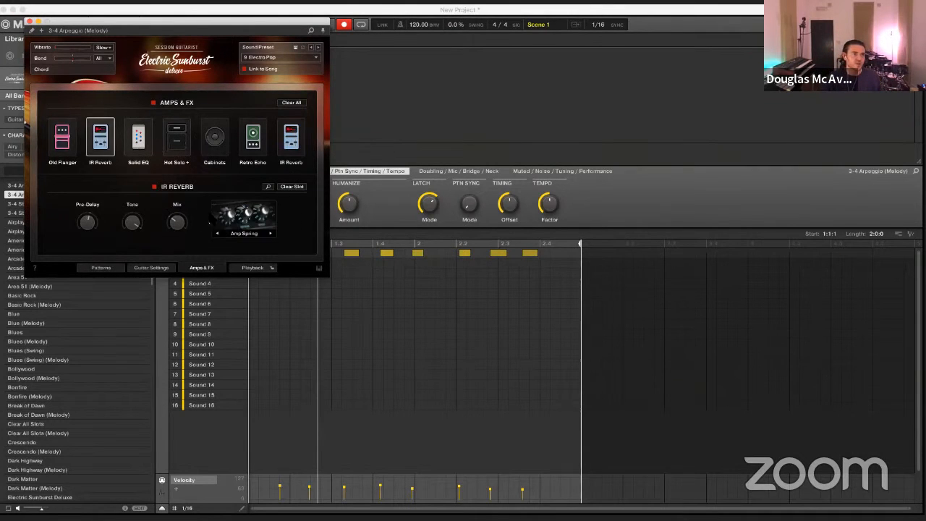
{"action": "left_click", "coordinate": [340, 356]}
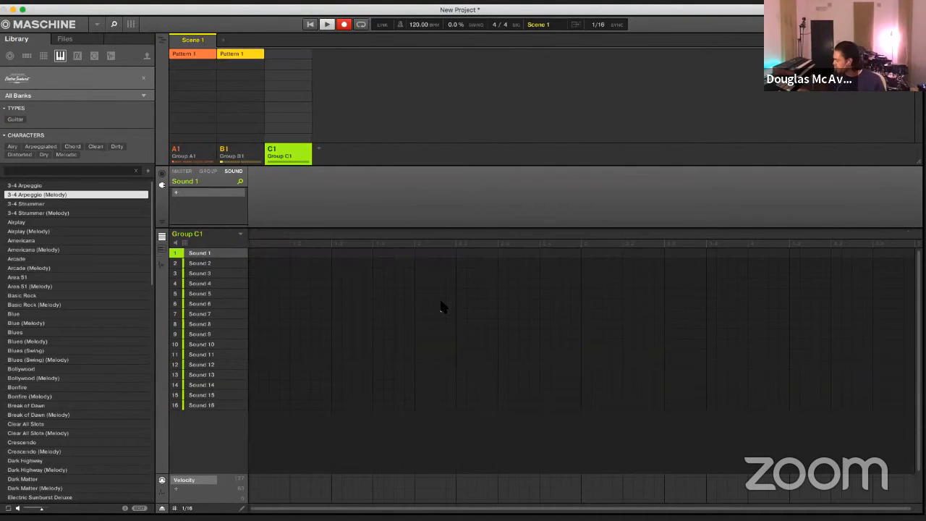
Disarm recording, stop playback and load the 3-4 Arpeggio (Melody) guitar preset into Group D1
{"action": "key", "text": "space"}
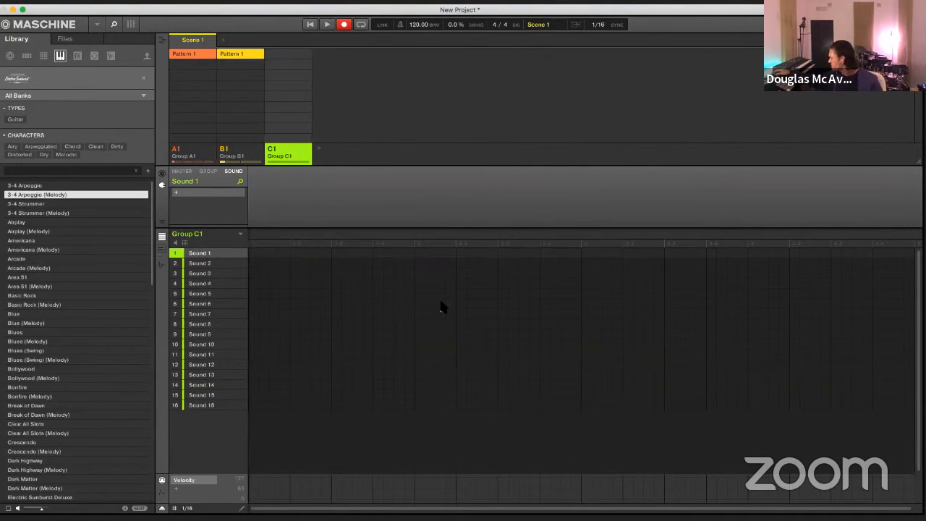
{"action": "key", "text": "Up"}
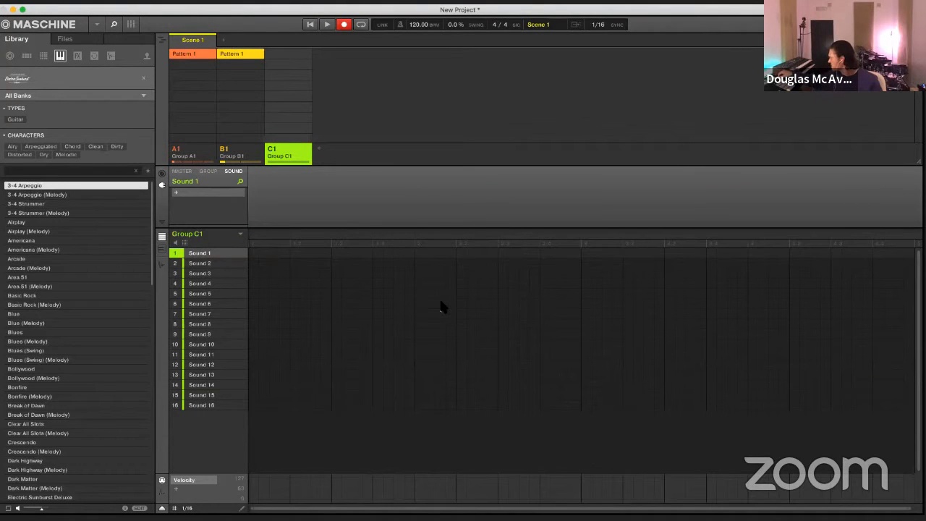
{"action": "key", "text": "Down"}
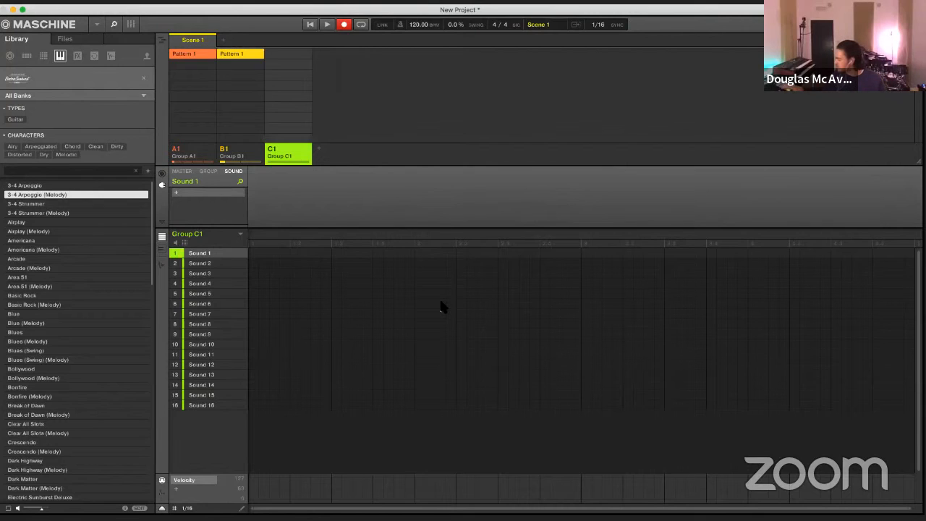
{"action": "key", "text": "space"}
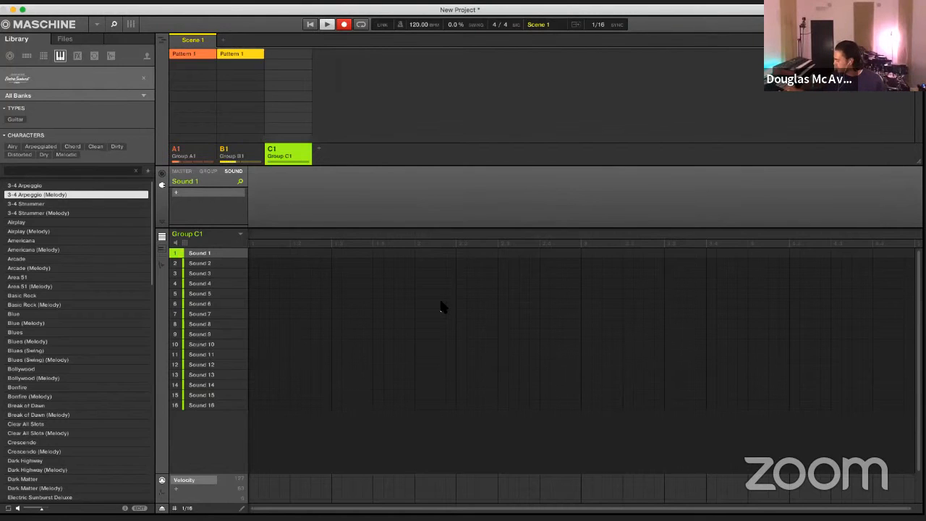
{"action": "key", "text": "r"}
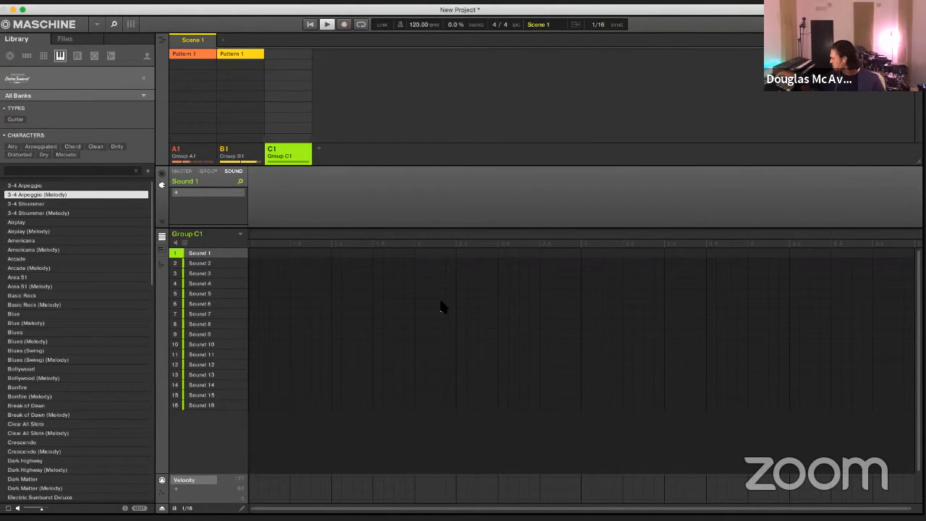
{"action": "key", "text": "space"}
{"action": "key", "text": "Return"}
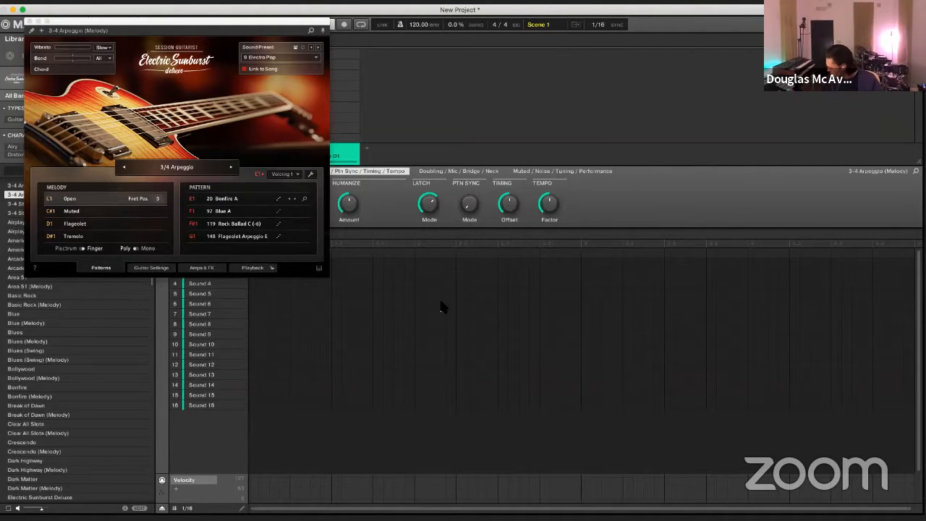
Record a two-bar guitar pattern in Group D1, then close the instrument window and disarm recording
{"action": "key", "text": "r"}
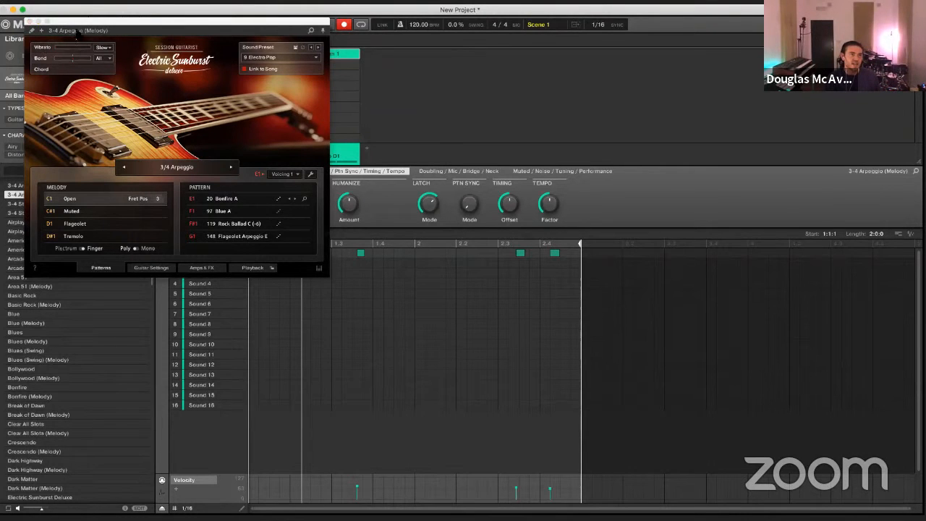
{"action": "left_click", "coordinate": [29, 23]}
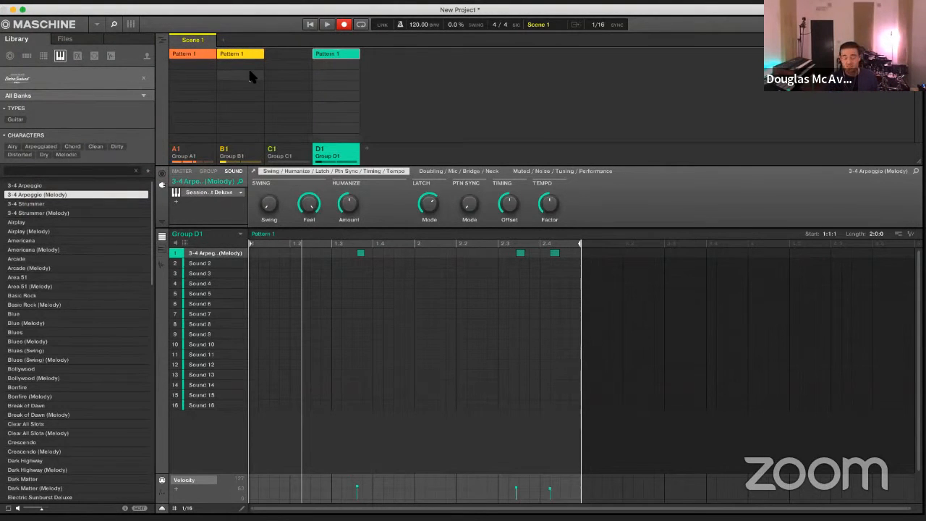
{"action": "key", "text": "r"}
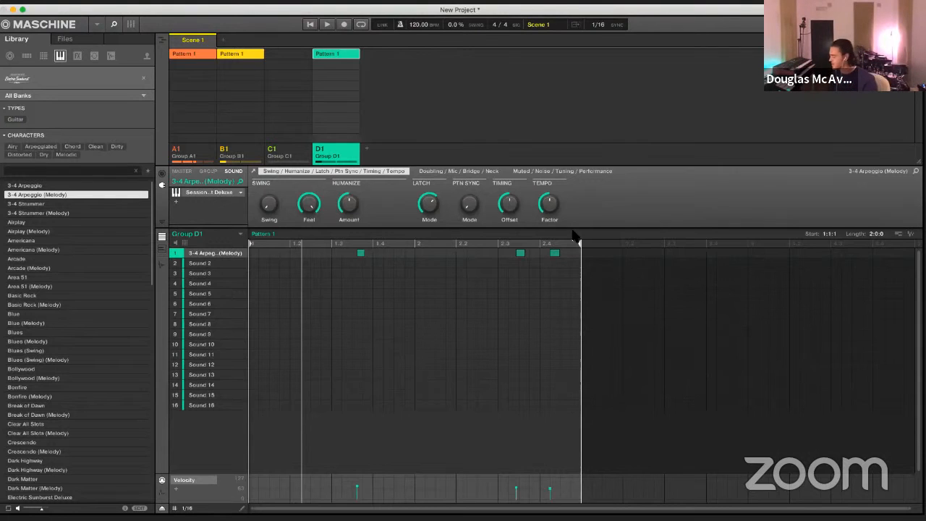
Create another empty project, discarding the guitar sketch
{"action": "left_click", "coordinate": [96, 24]}
{"action": "mouse_move", "coordinate": [109, 39]}
{"action": "left_click", "coordinate": [166, 40]}
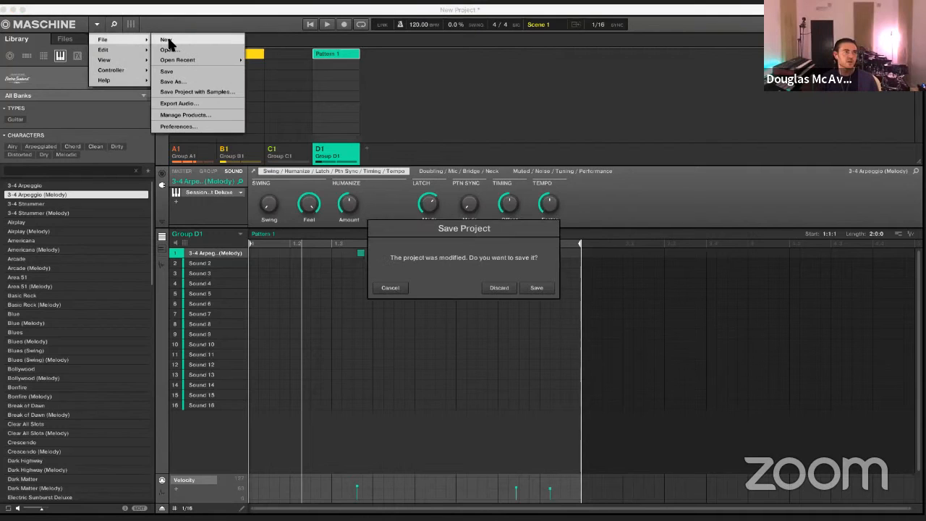
{"action": "left_click", "coordinate": [484, 289]}
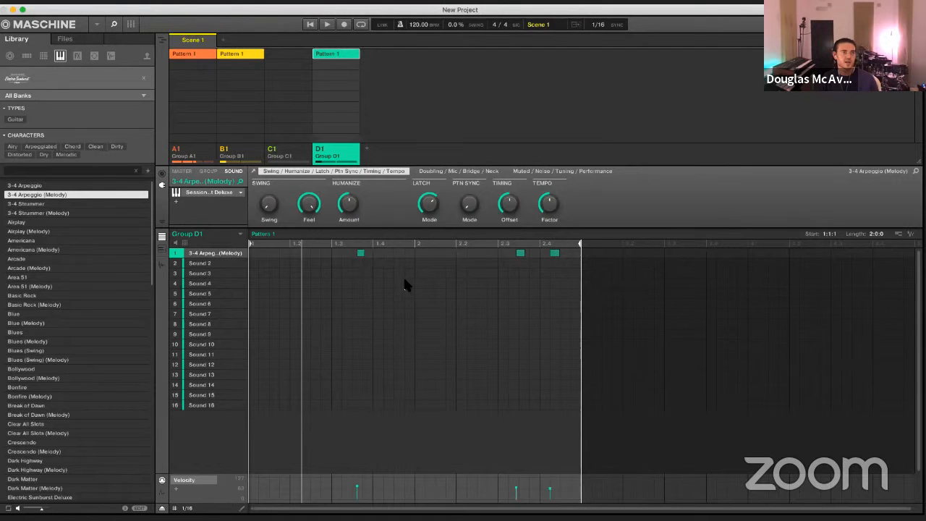
{"action": "left_click", "coordinate": [329, 225]}
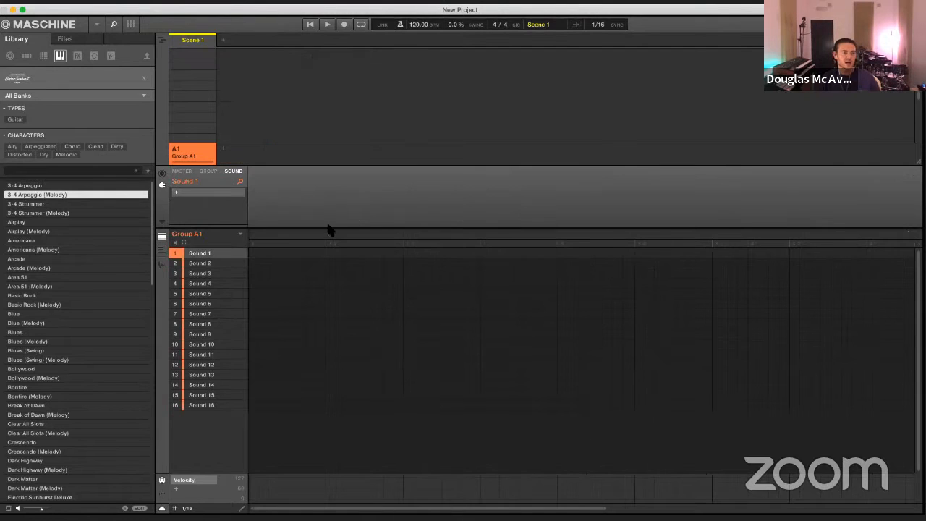
Browse the instrument and group libraries and open The Stereotypes kits
{"action": "left_click", "coordinate": [62, 83]}
{"action": "scroll", "coordinate": [94, 293], "scroll_direction": "down", "scroll_amount": 10}
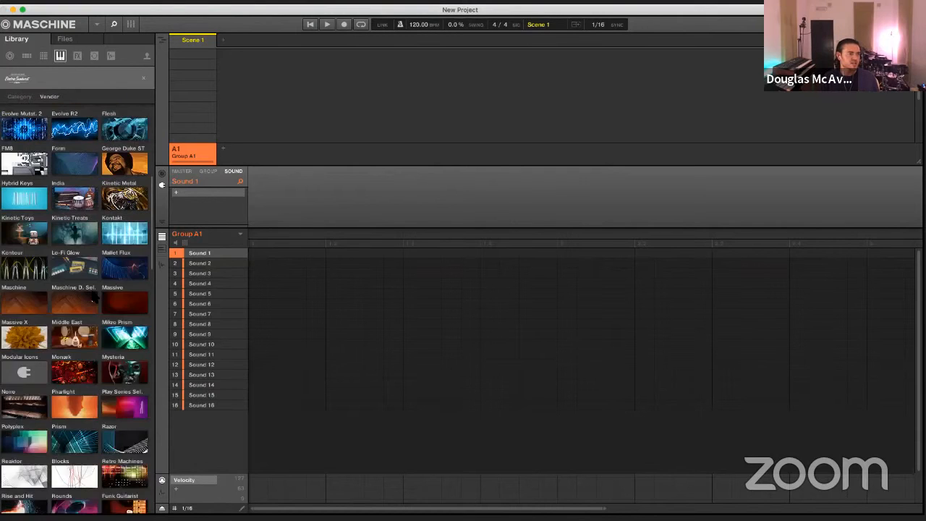
{"action": "scroll", "coordinate": [93, 293], "scroll_direction": "down", "scroll_amount": 10}
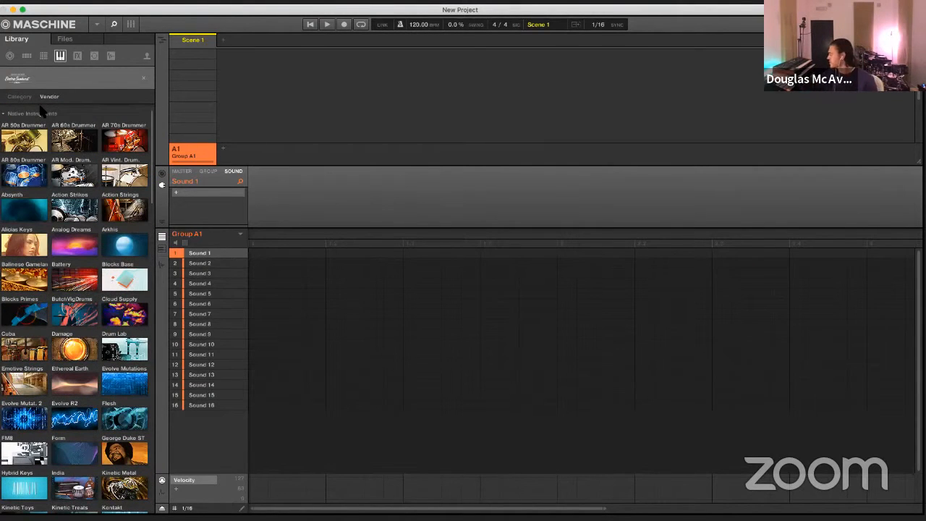
{"action": "left_click", "coordinate": [26, 56]}
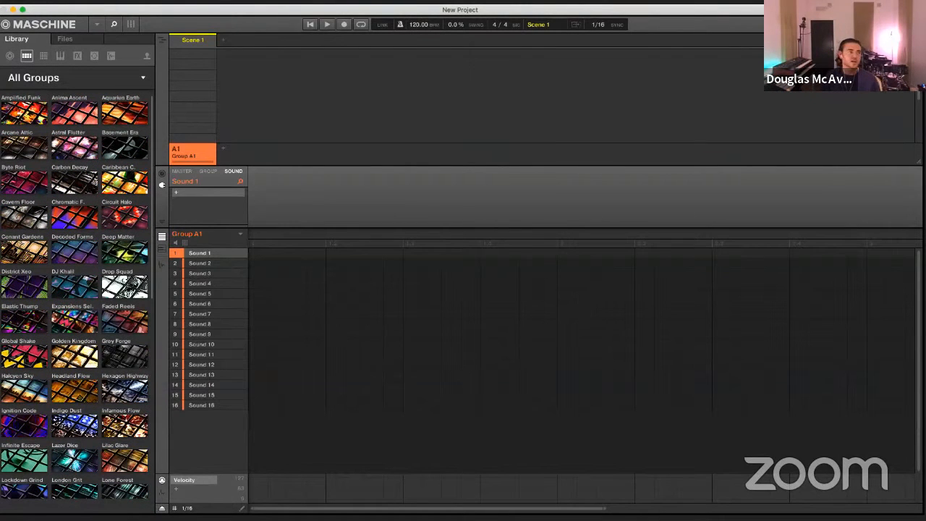
{"action": "scroll", "coordinate": [29, 323], "scroll_direction": "down", "scroll_amount": 4}
{"action": "scroll", "coordinate": [44, 365], "scroll_direction": "down", "scroll_amount": 7}
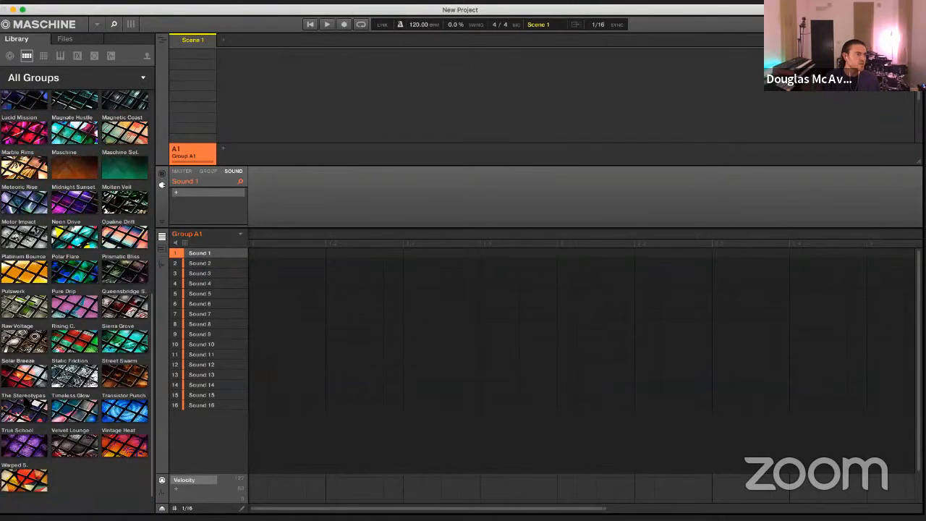
{"action": "left_click", "coordinate": [23, 408]}
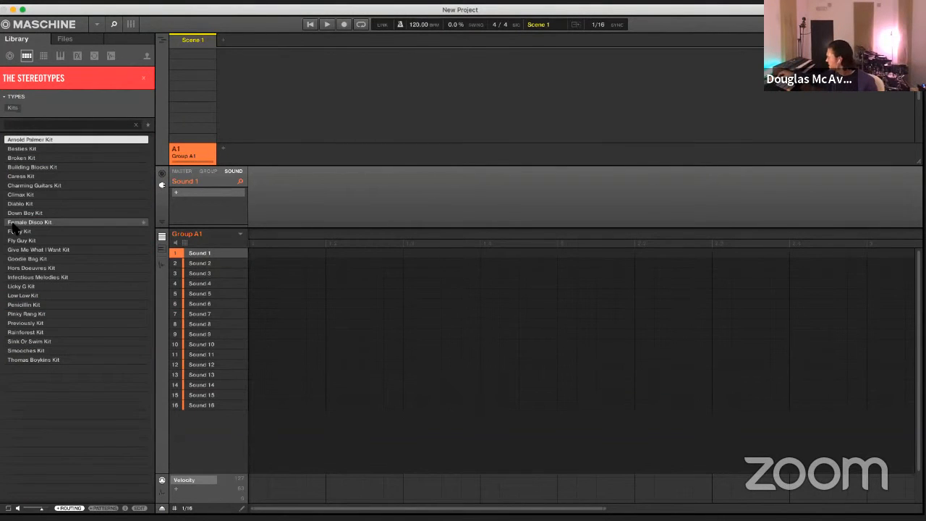
Load the Penicillin Kit from The Stereotypes into Group A1 and play back its two-bar chord pattern
{"action": "key", "text": "Down"}
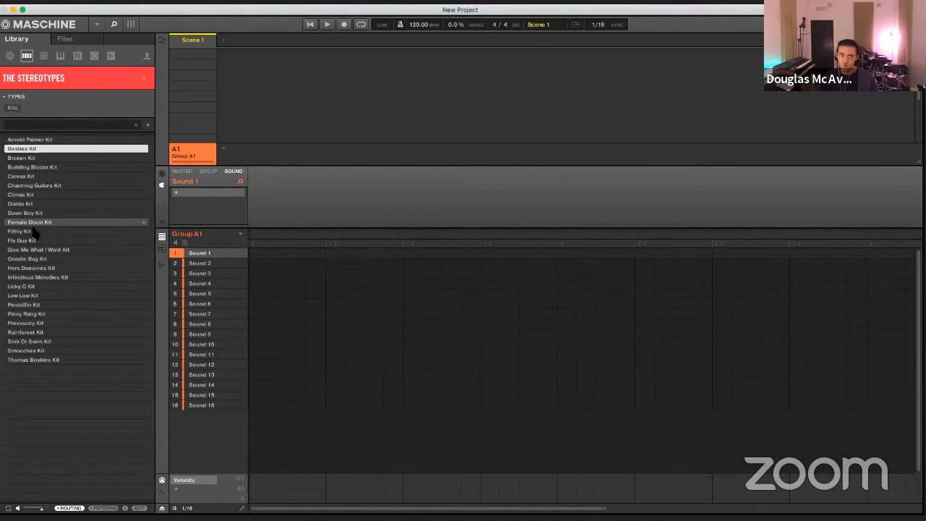
{"action": "left_click", "coordinate": [331, 387]}
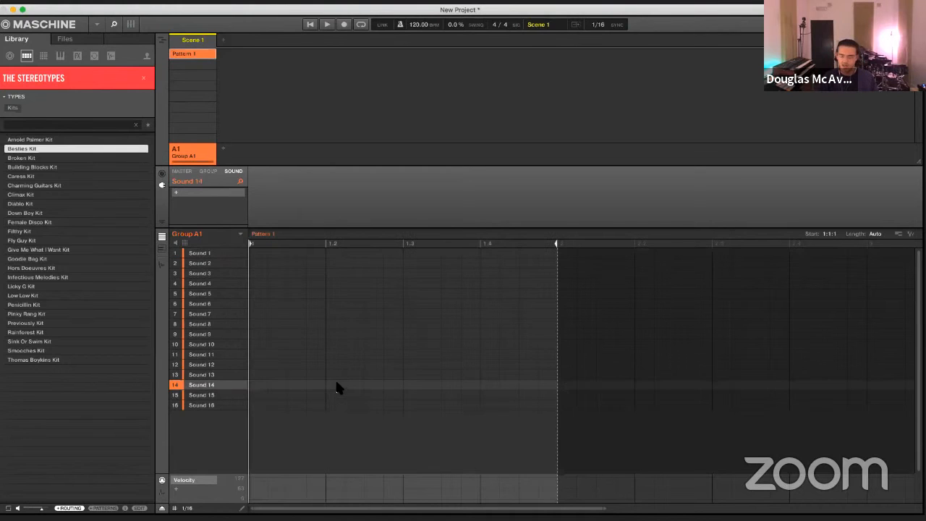
{"action": "key", "text": "Down"}
{"action": "key", "text": "Down"}
{"action": "key", "text": "Down"}
{"action": "key", "text": "Down"}
{"action": "key", "text": "Down"}
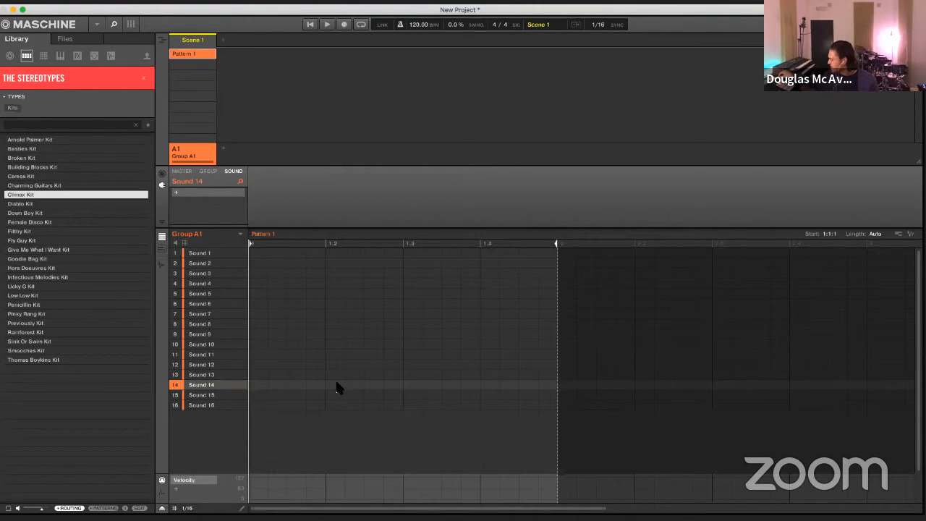
{"action": "key", "text": "Down"}
{"action": "key", "text": "Down"}
{"action": "key", "text": "Down"}
{"action": "key", "text": "Down"}
{"action": "key", "text": "Down"}
{"action": "key", "text": "Down"}
{"action": "key", "text": "Down"}
{"action": "key", "text": "Down"}
{"action": "key", "text": "Down"}
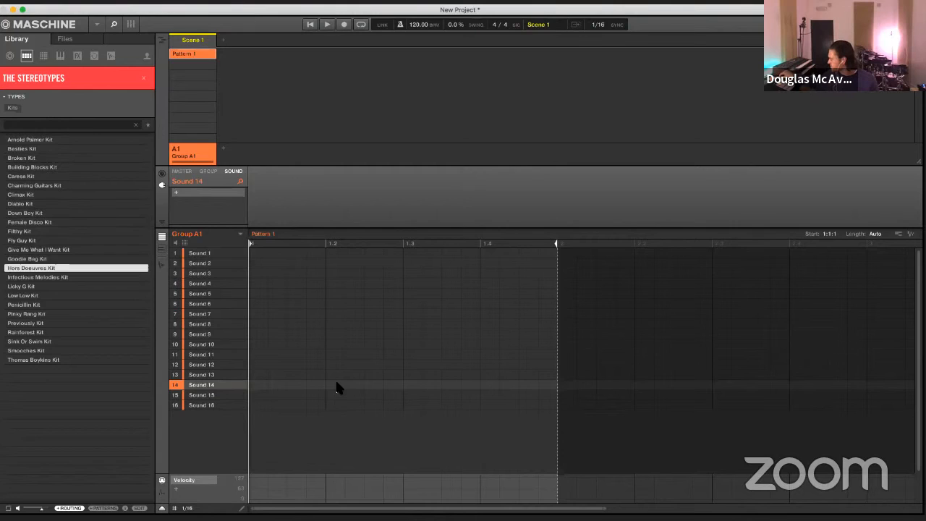
{"action": "key", "text": "Down"}
{"action": "key", "text": "Down"}
{"action": "key", "text": "Down"}
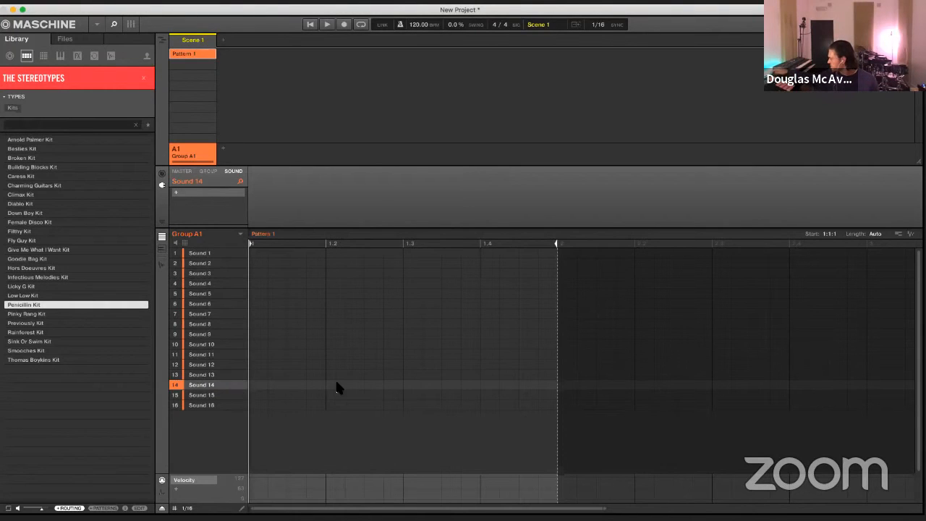
{"action": "key", "text": "Return"}
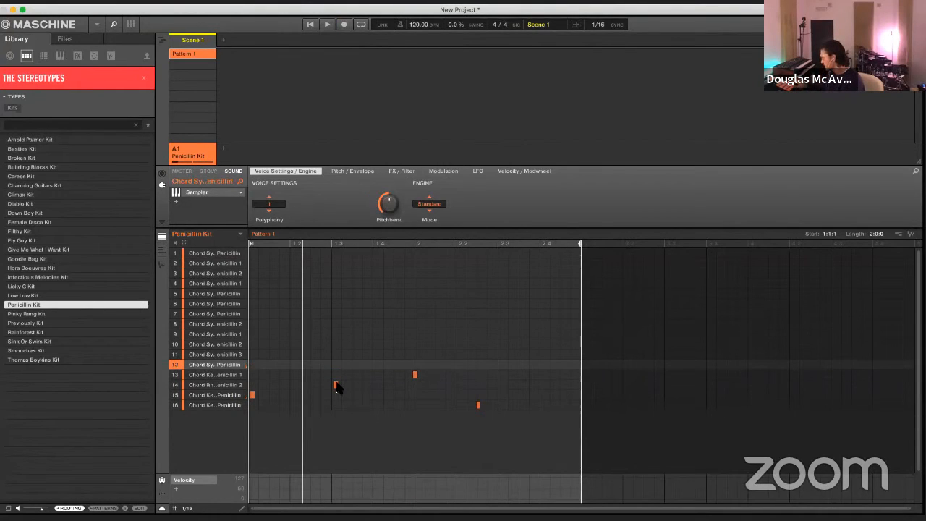
{"action": "key", "text": "space"}
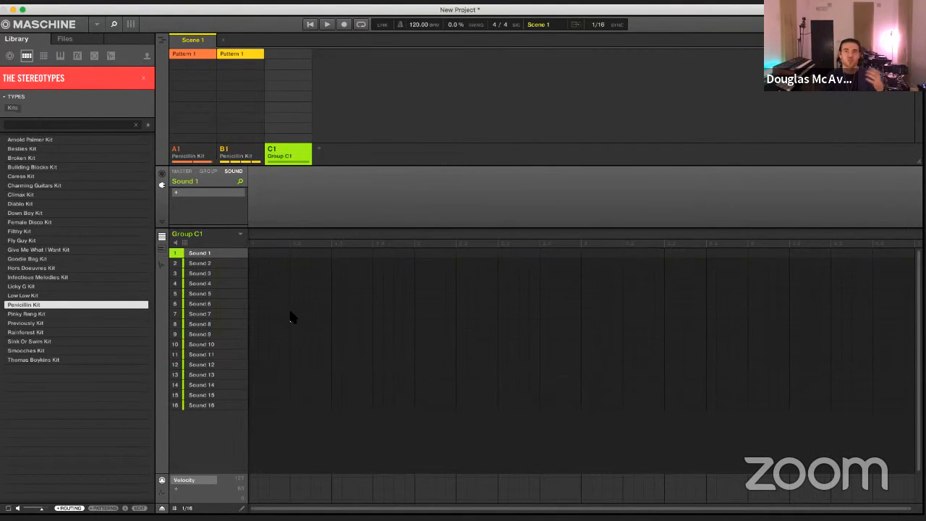
Load the Animosity Kit from the Pure Drip library into Group C1
{"action": "left_click", "coordinate": [57, 81]}
{"action": "left_click", "coordinate": [78, 305]}
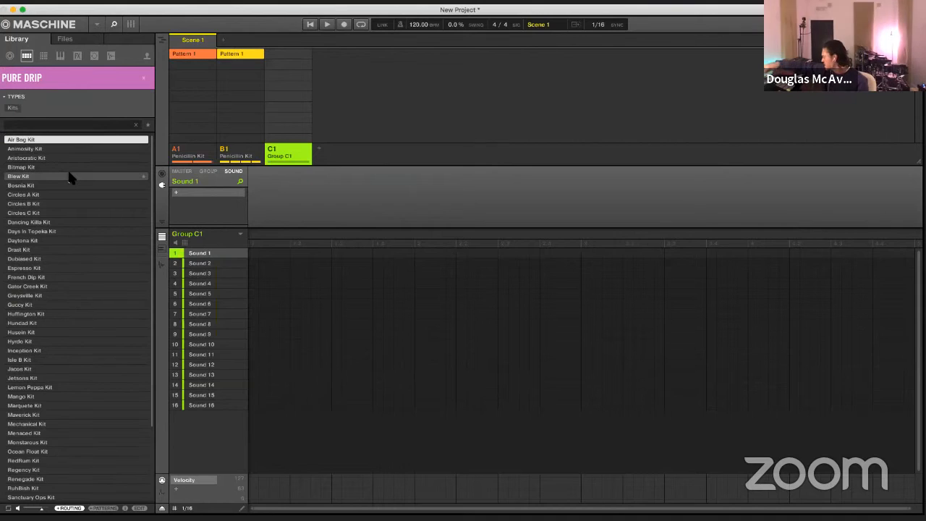
{"action": "key", "text": "Down"}
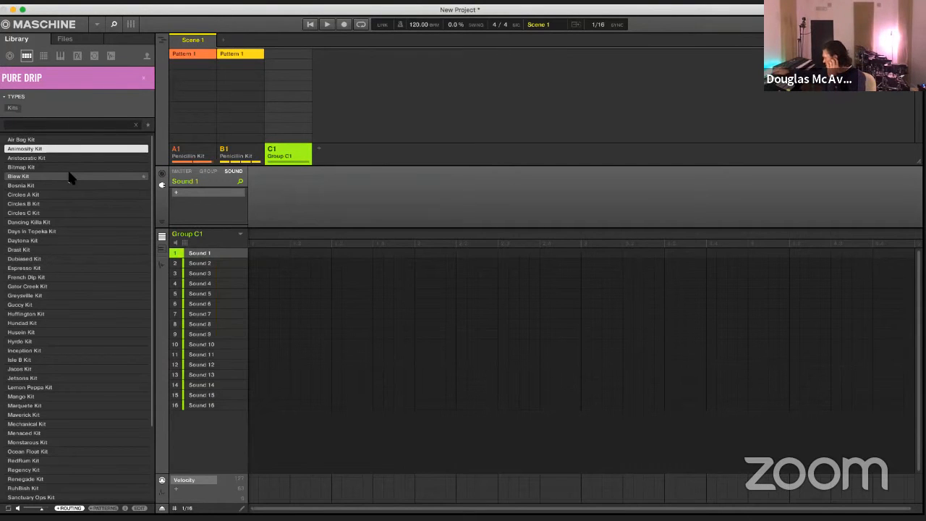
{"action": "key", "text": "Return"}
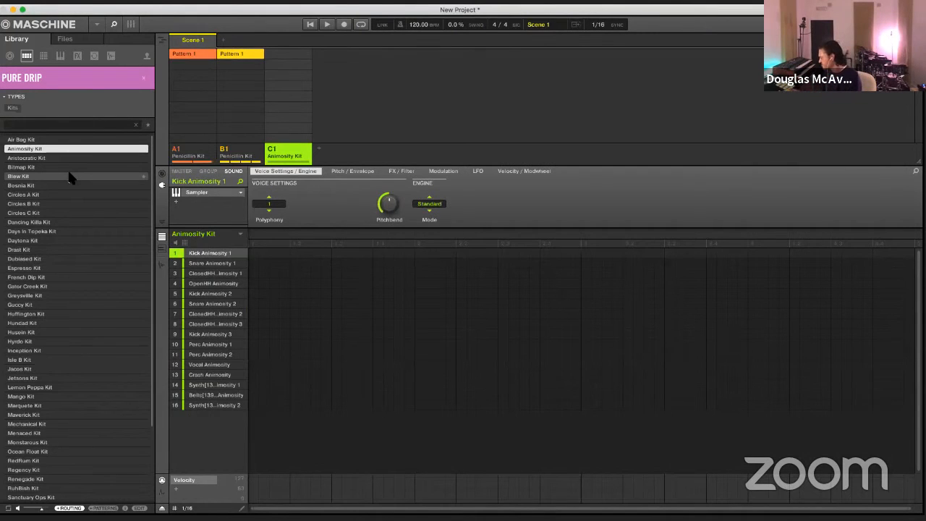